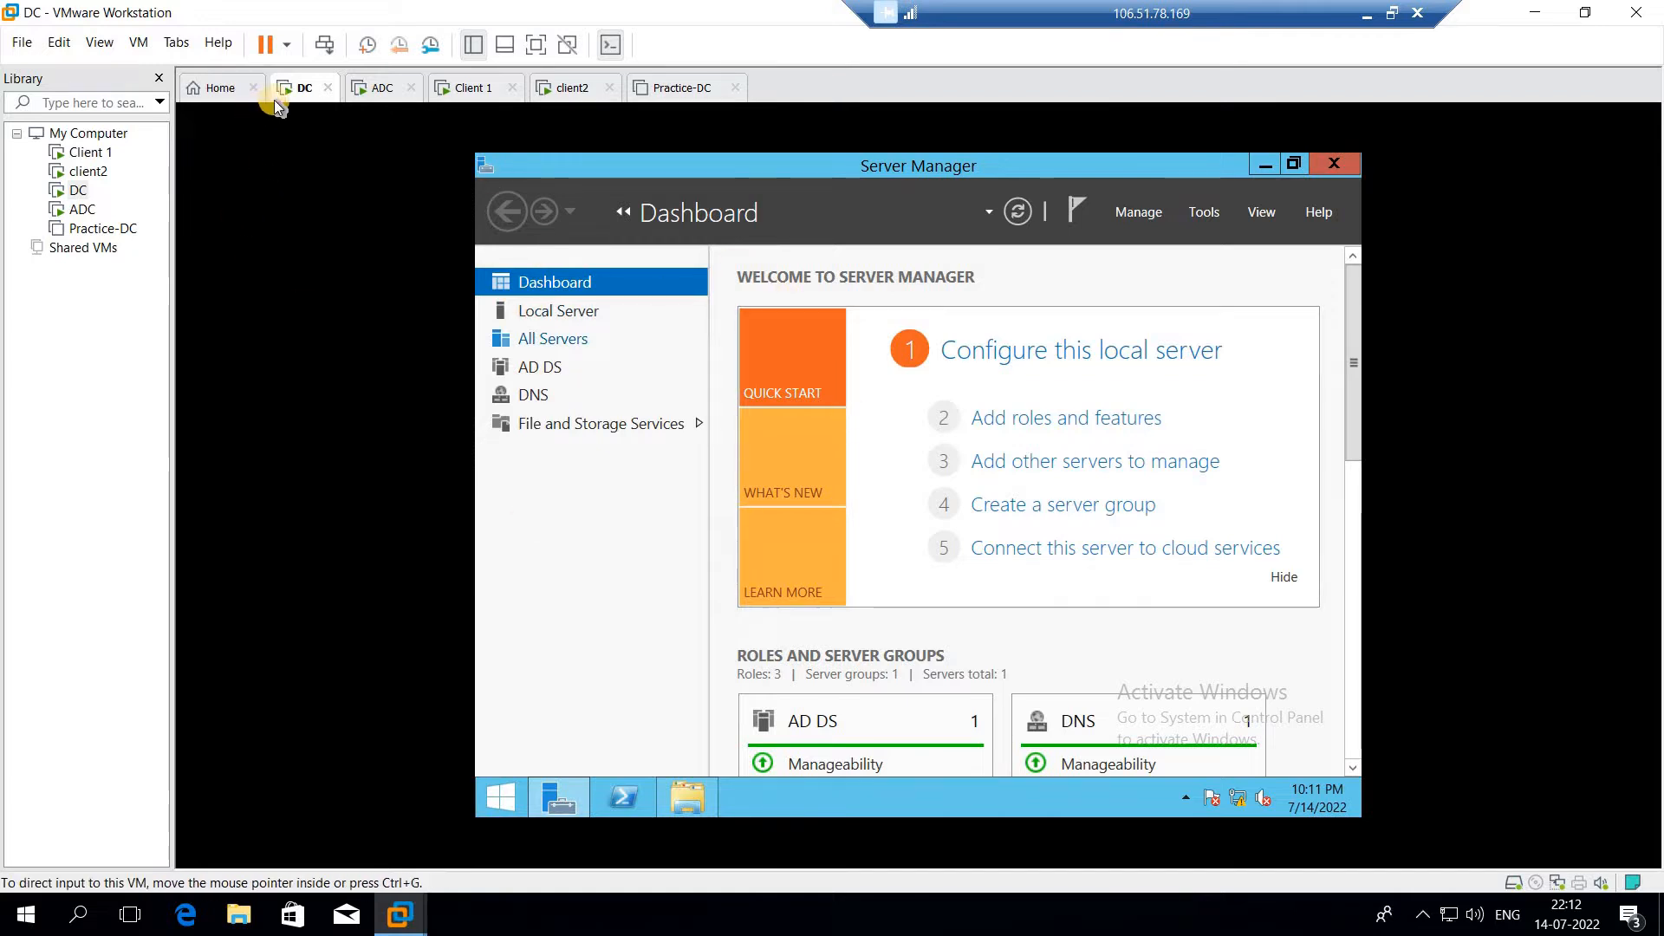
# Add a new 10 GB virtual hard disk, stored as a single file, to the DC virtual machine
pyautogui.rightClick(295, 90)
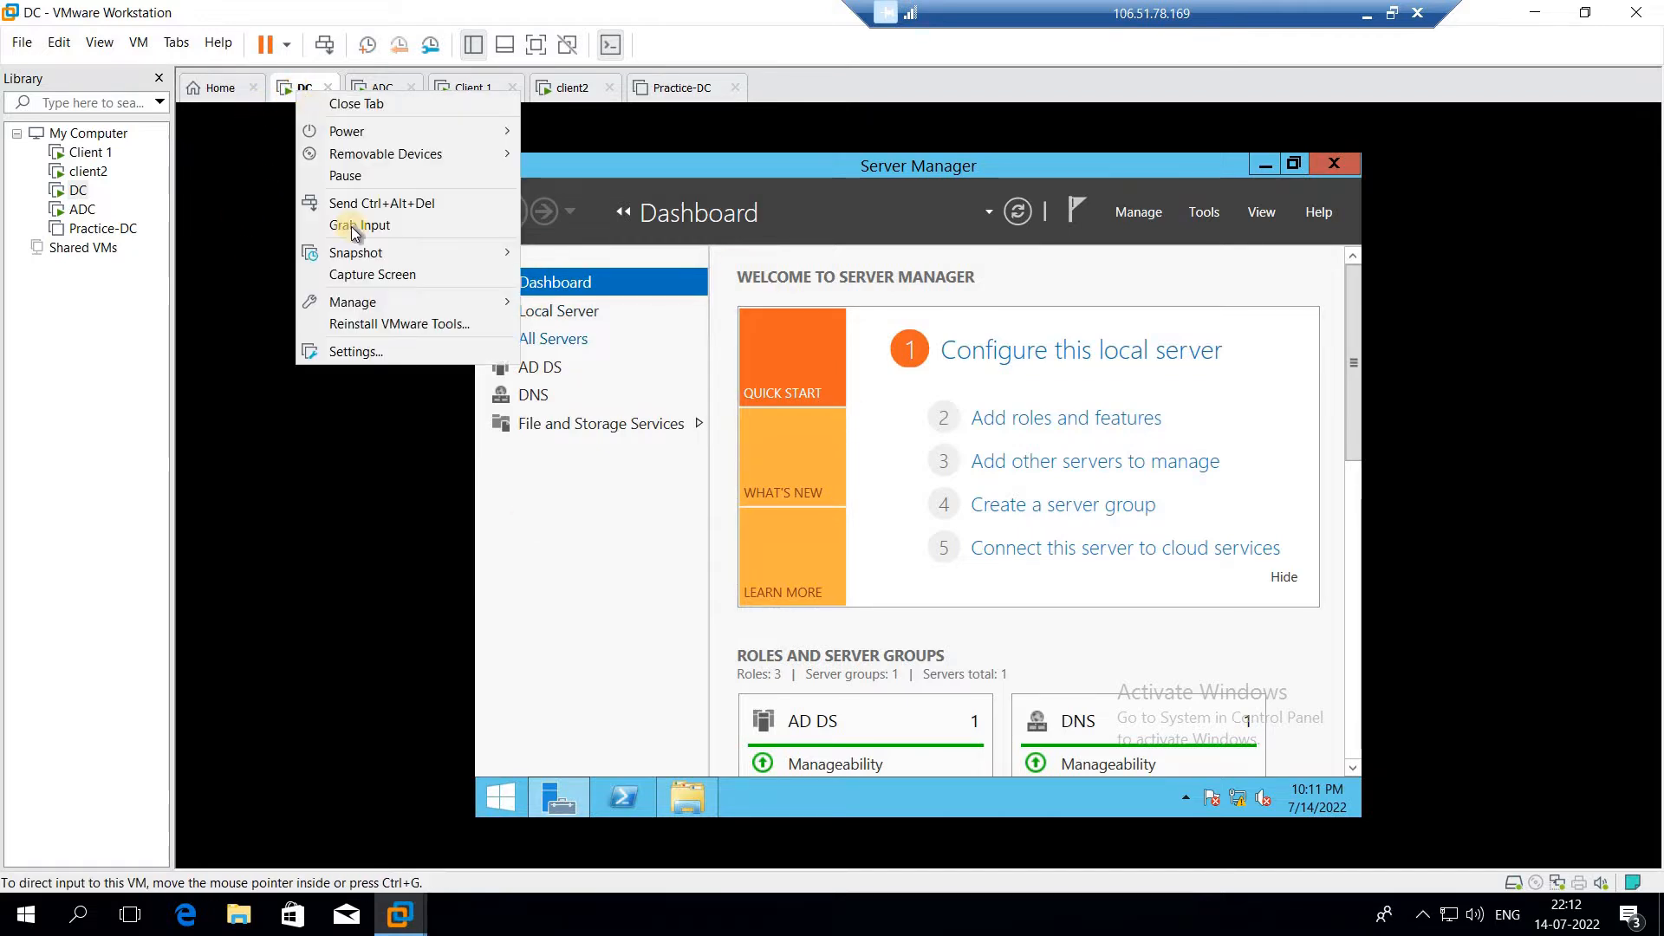
pyautogui.click(354, 352)
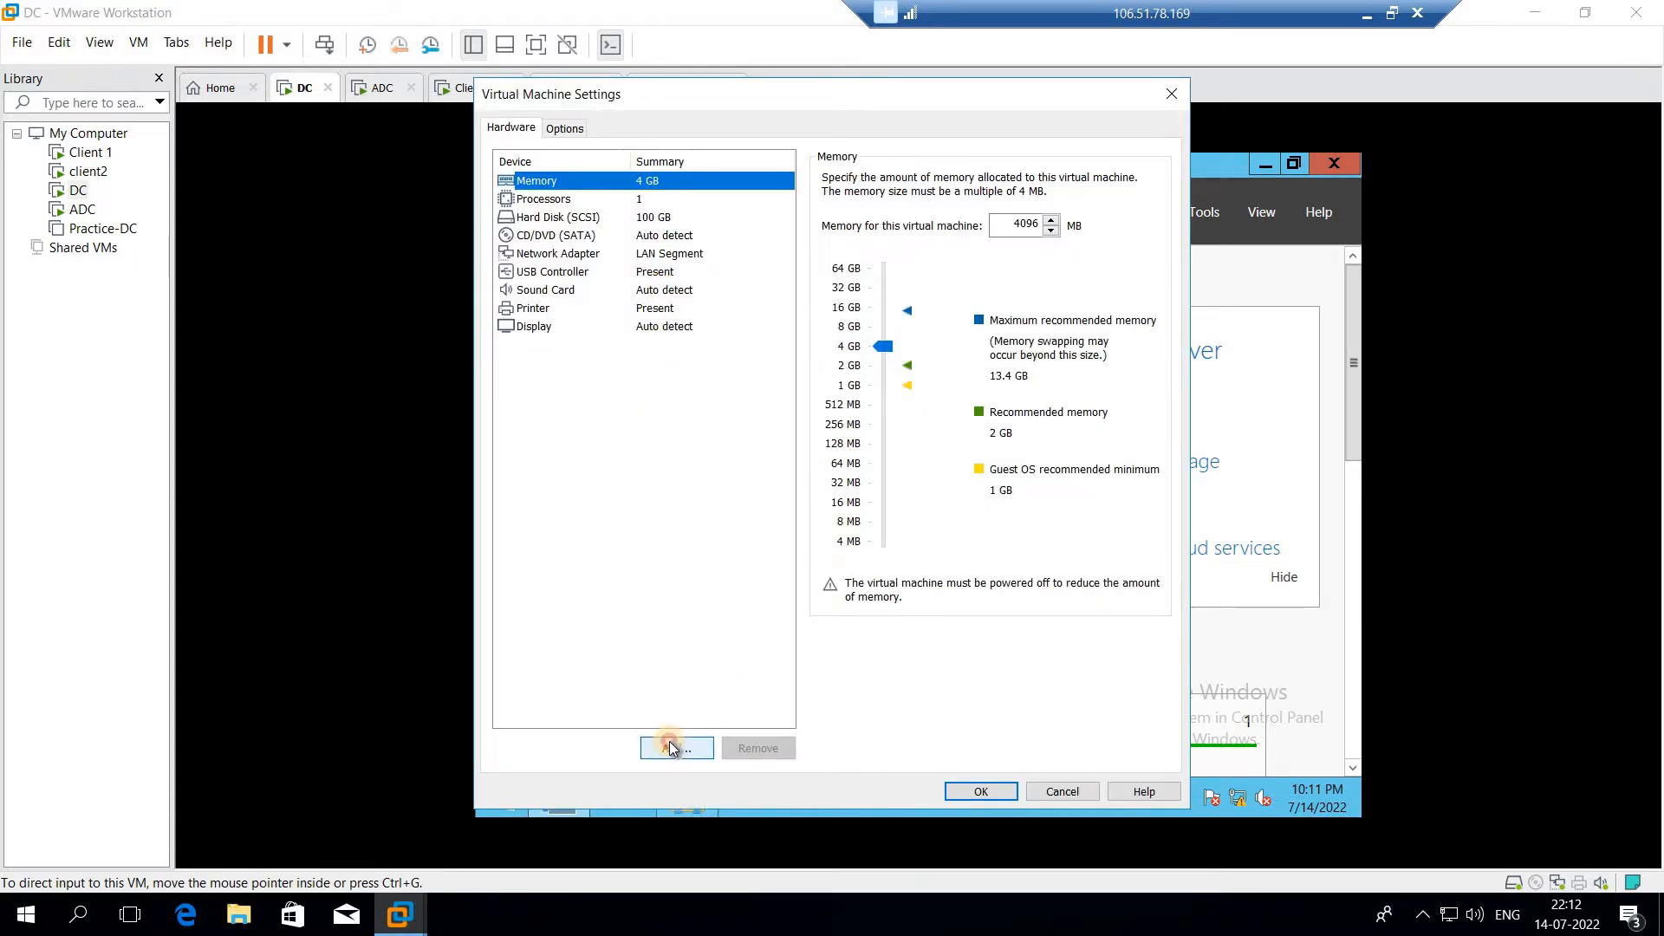
pyautogui.click(671, 745)
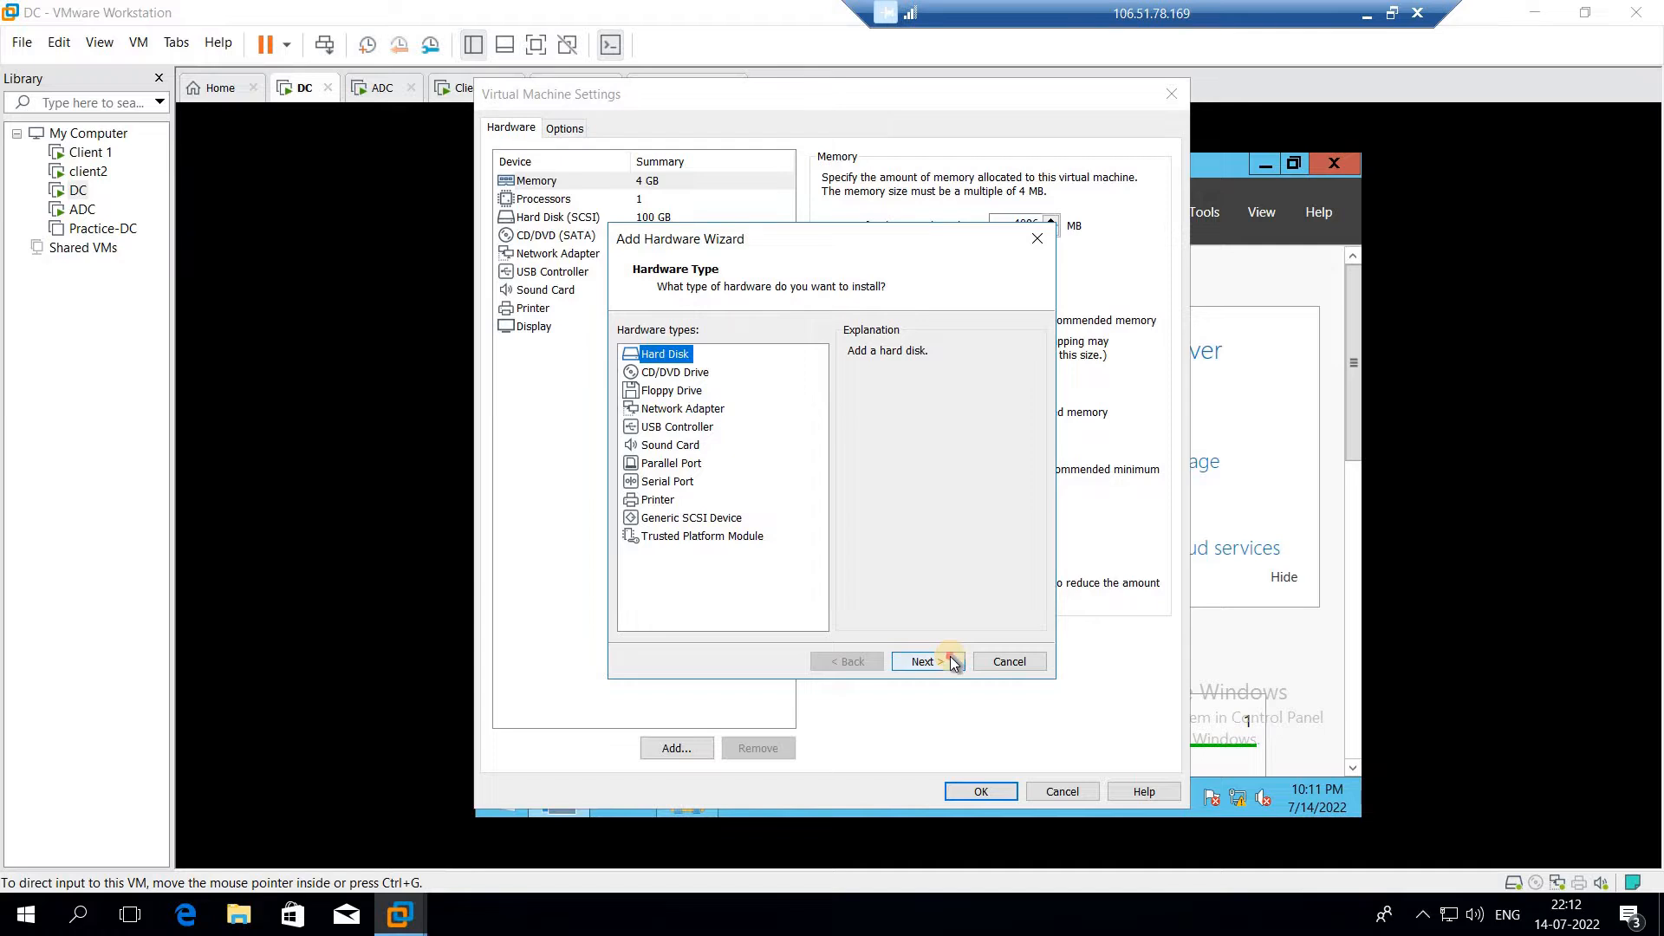
pyautogui.click(950, 658)
pyautogui.click(951, 661)
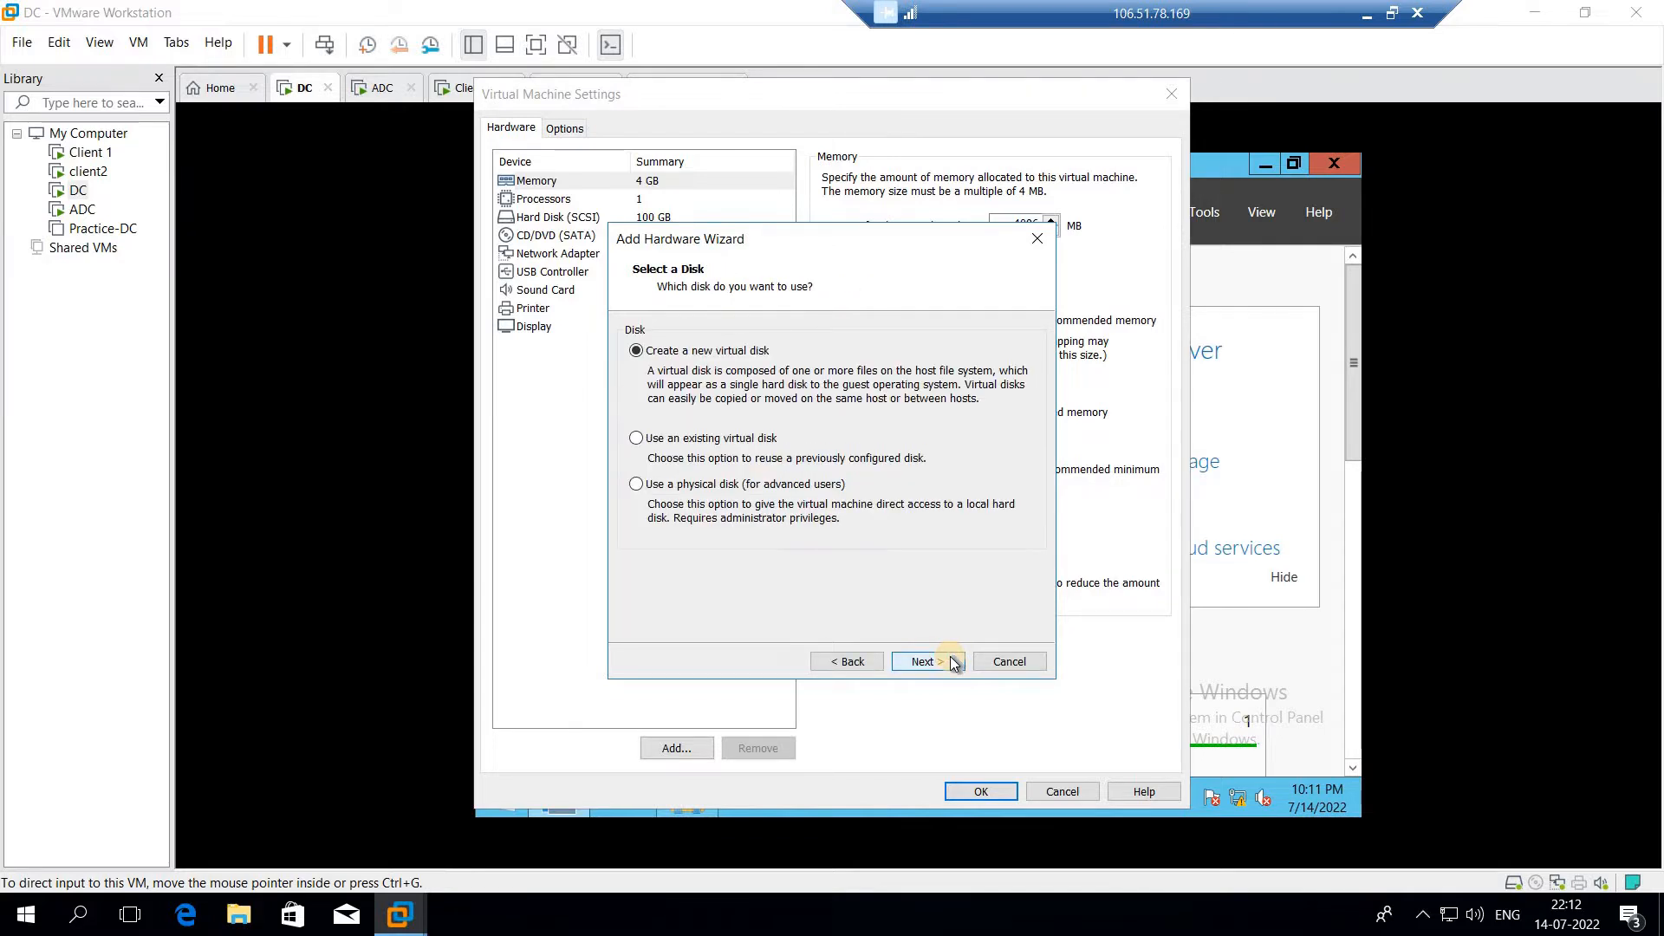
pyautogui.click(951, 659)
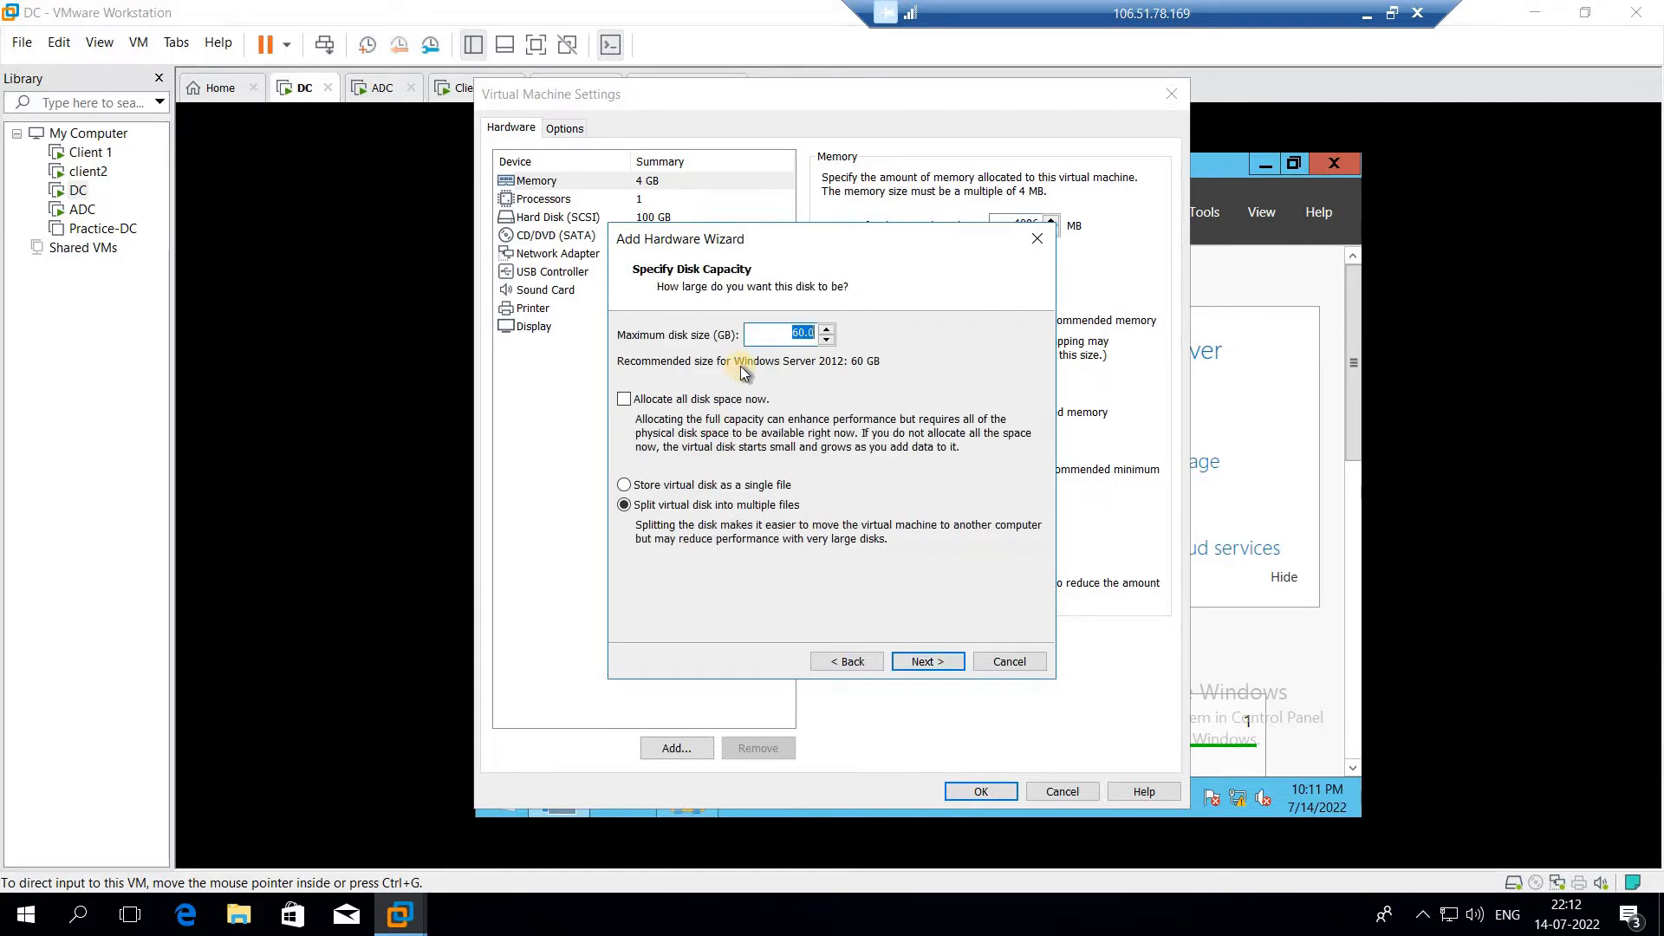
pyautogui.write('10')
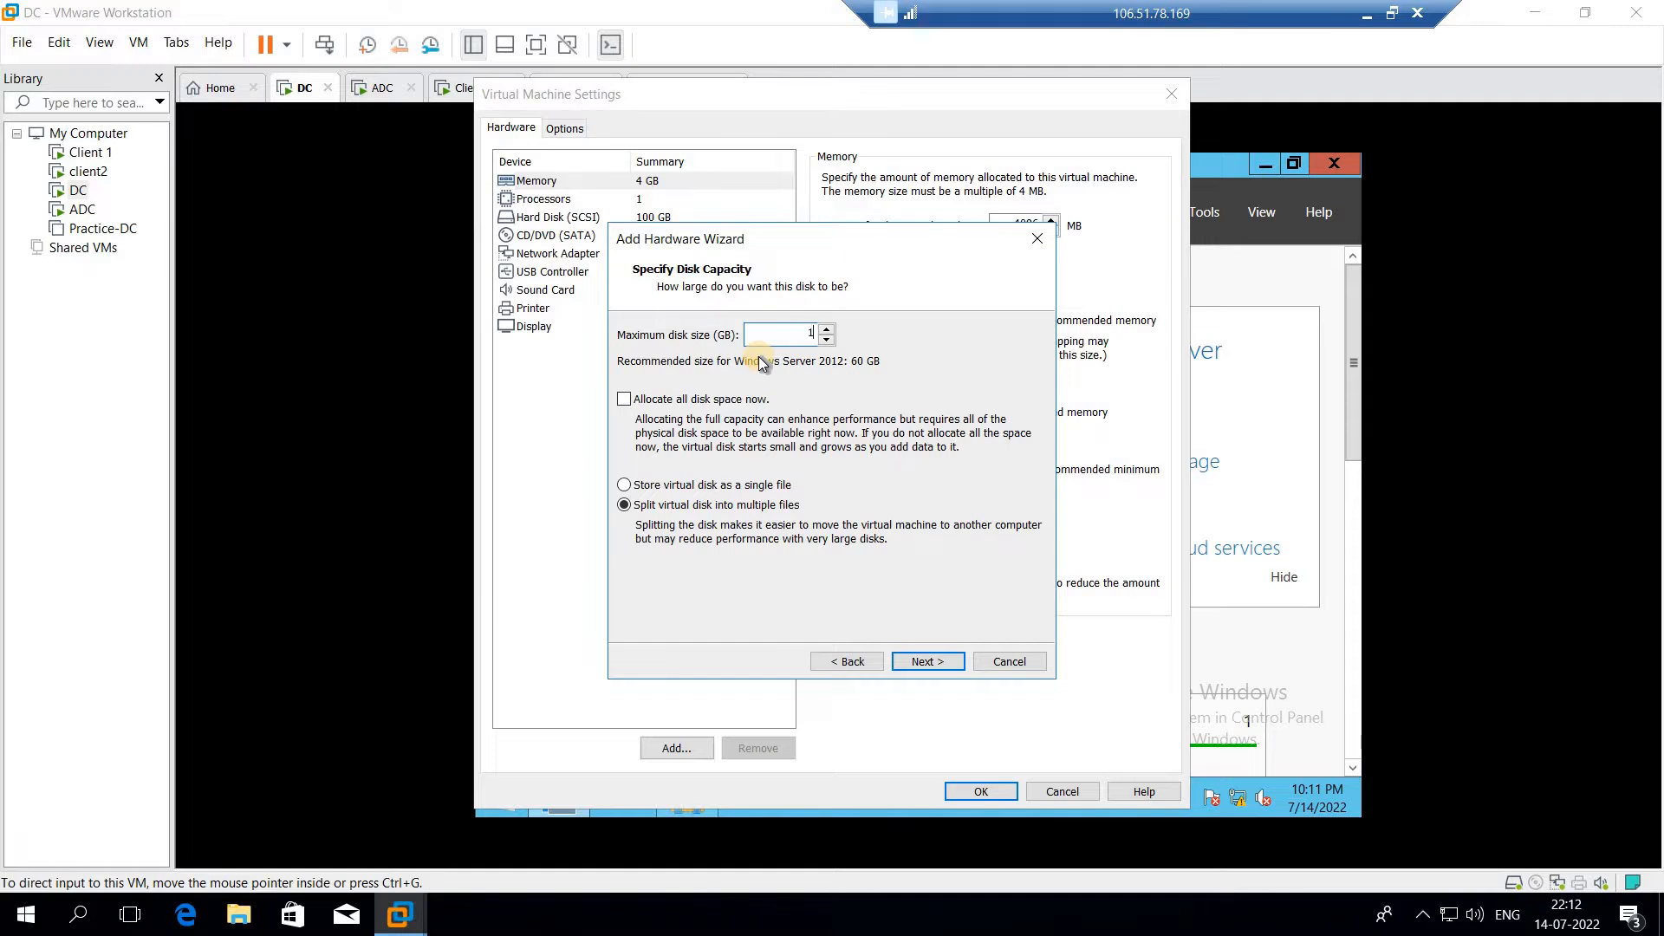
pyautogui.click(693, 485)
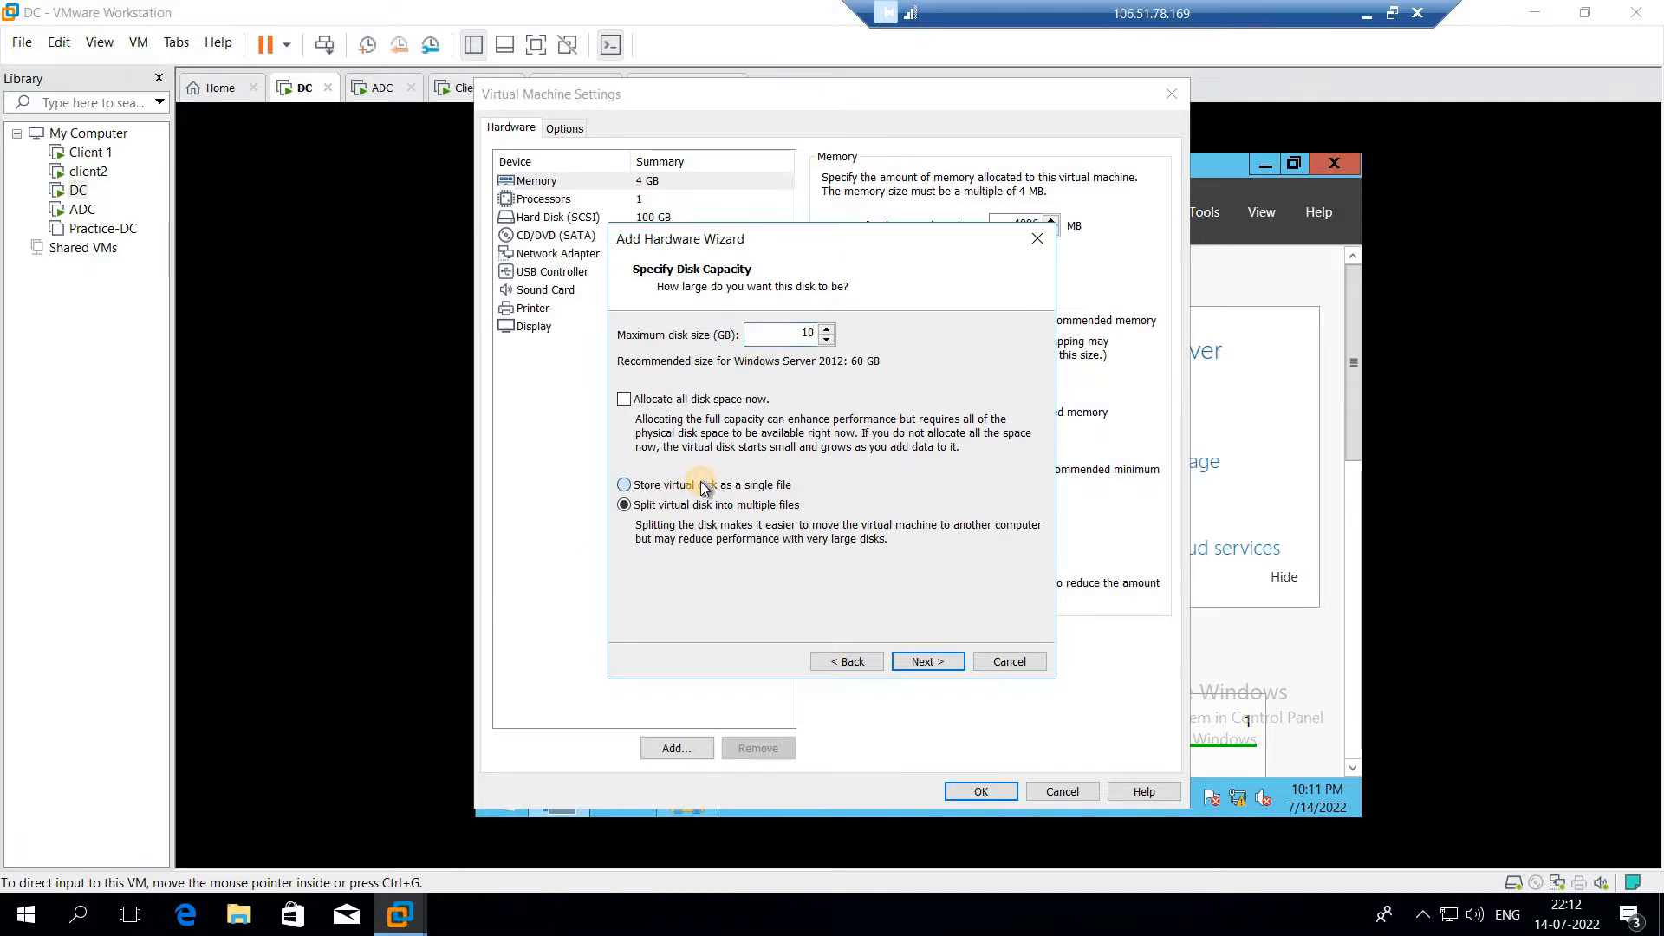
pyautogui.click(916, 664)
pyautogui.click(915, 668)
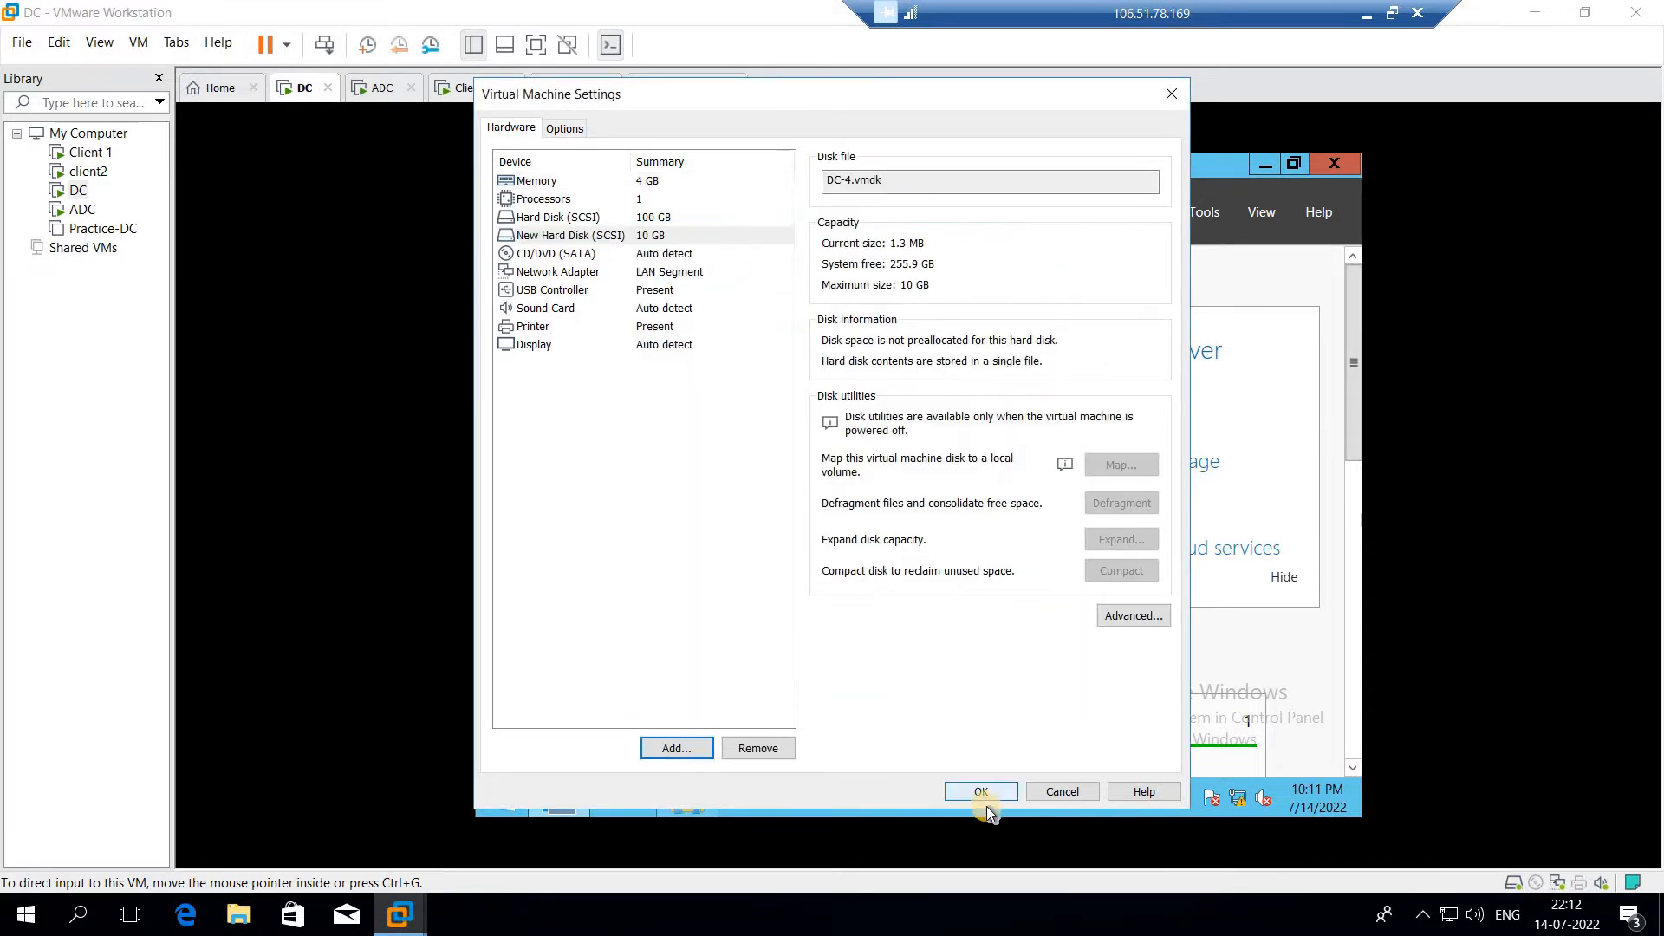
pyautogui.click(992, 794)
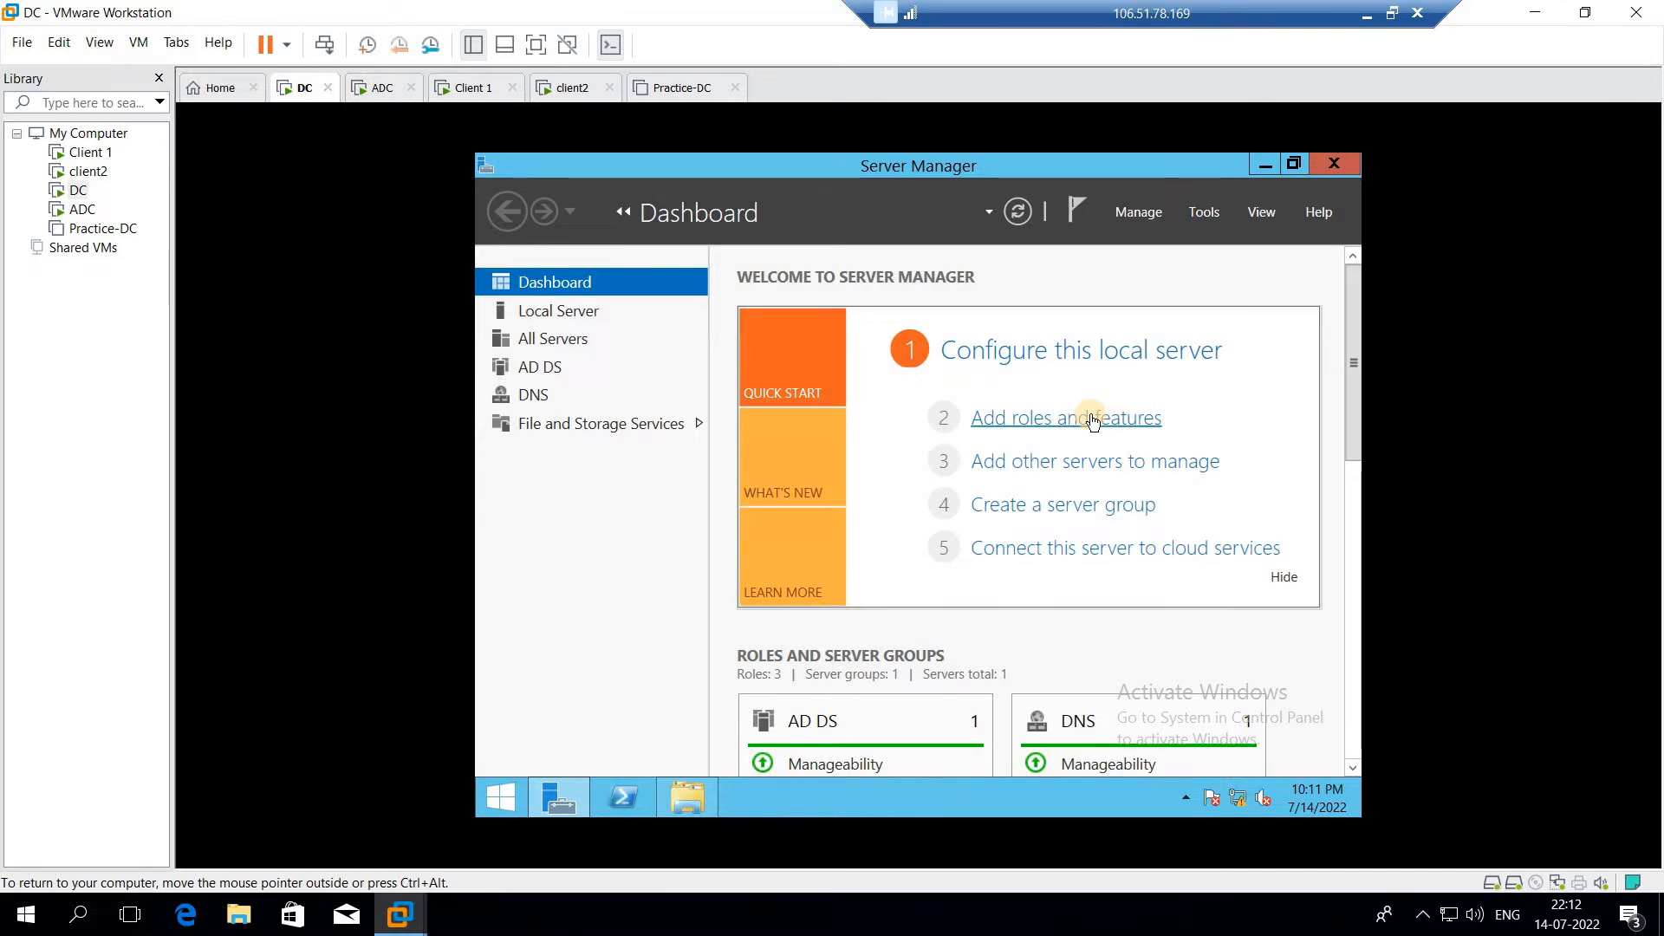
# Open Disk Management in Computer Management and initialize Disk 1 with the MBR partition style
pyautogui.click(1203, 217)
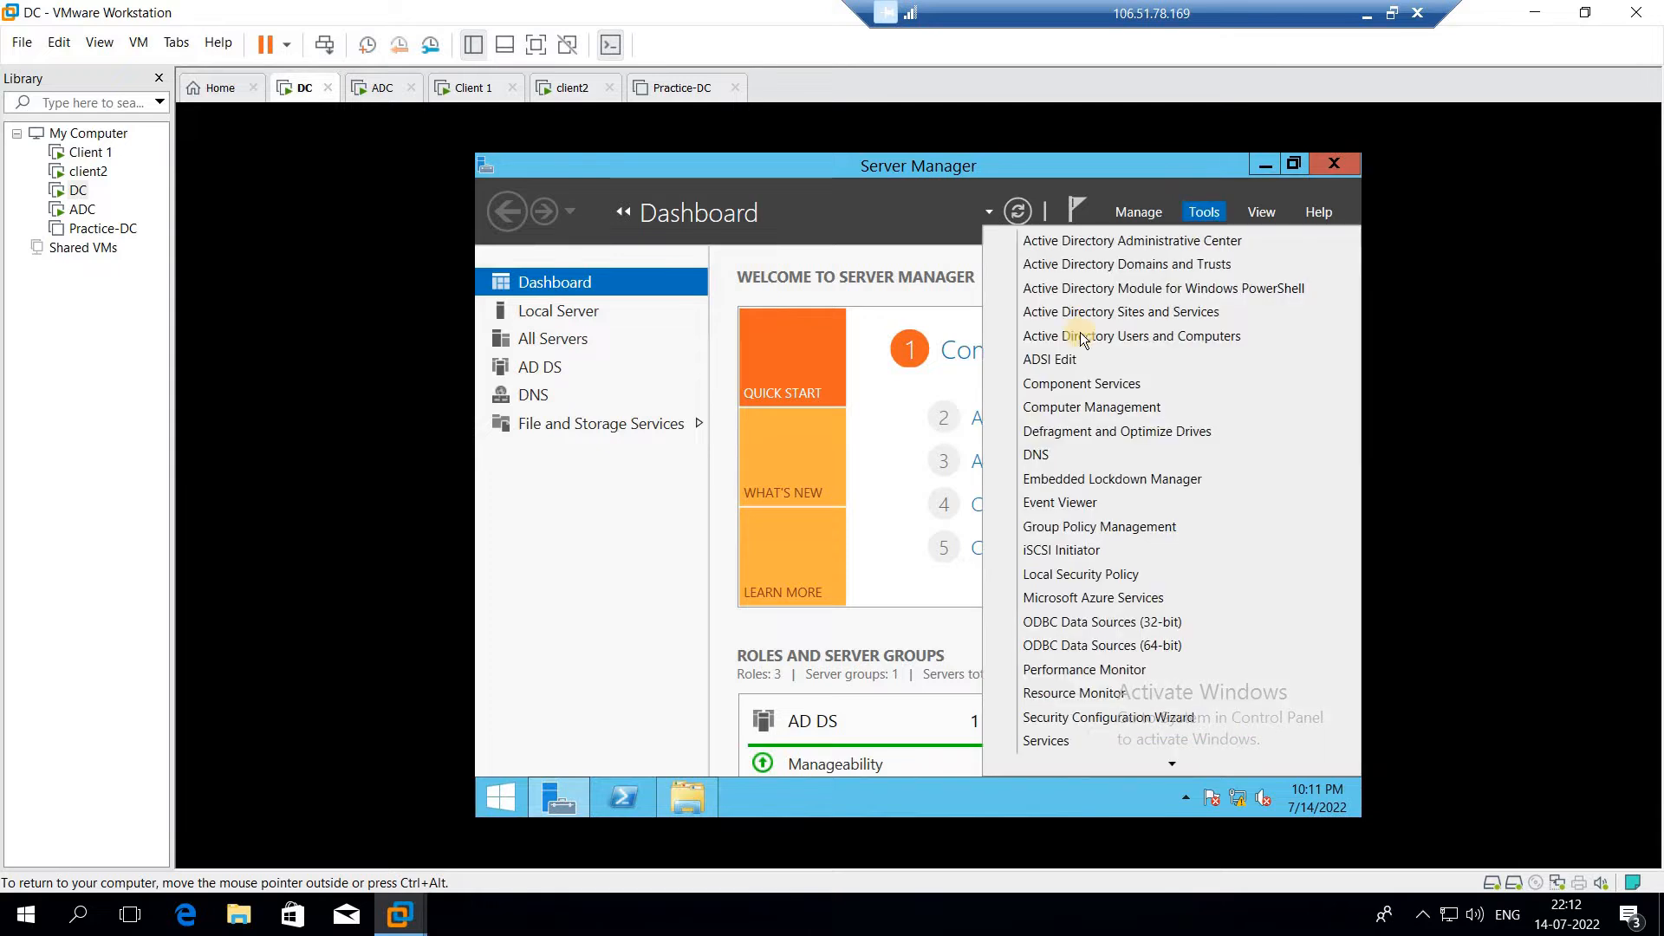
pyautogui.click(1096, 407)
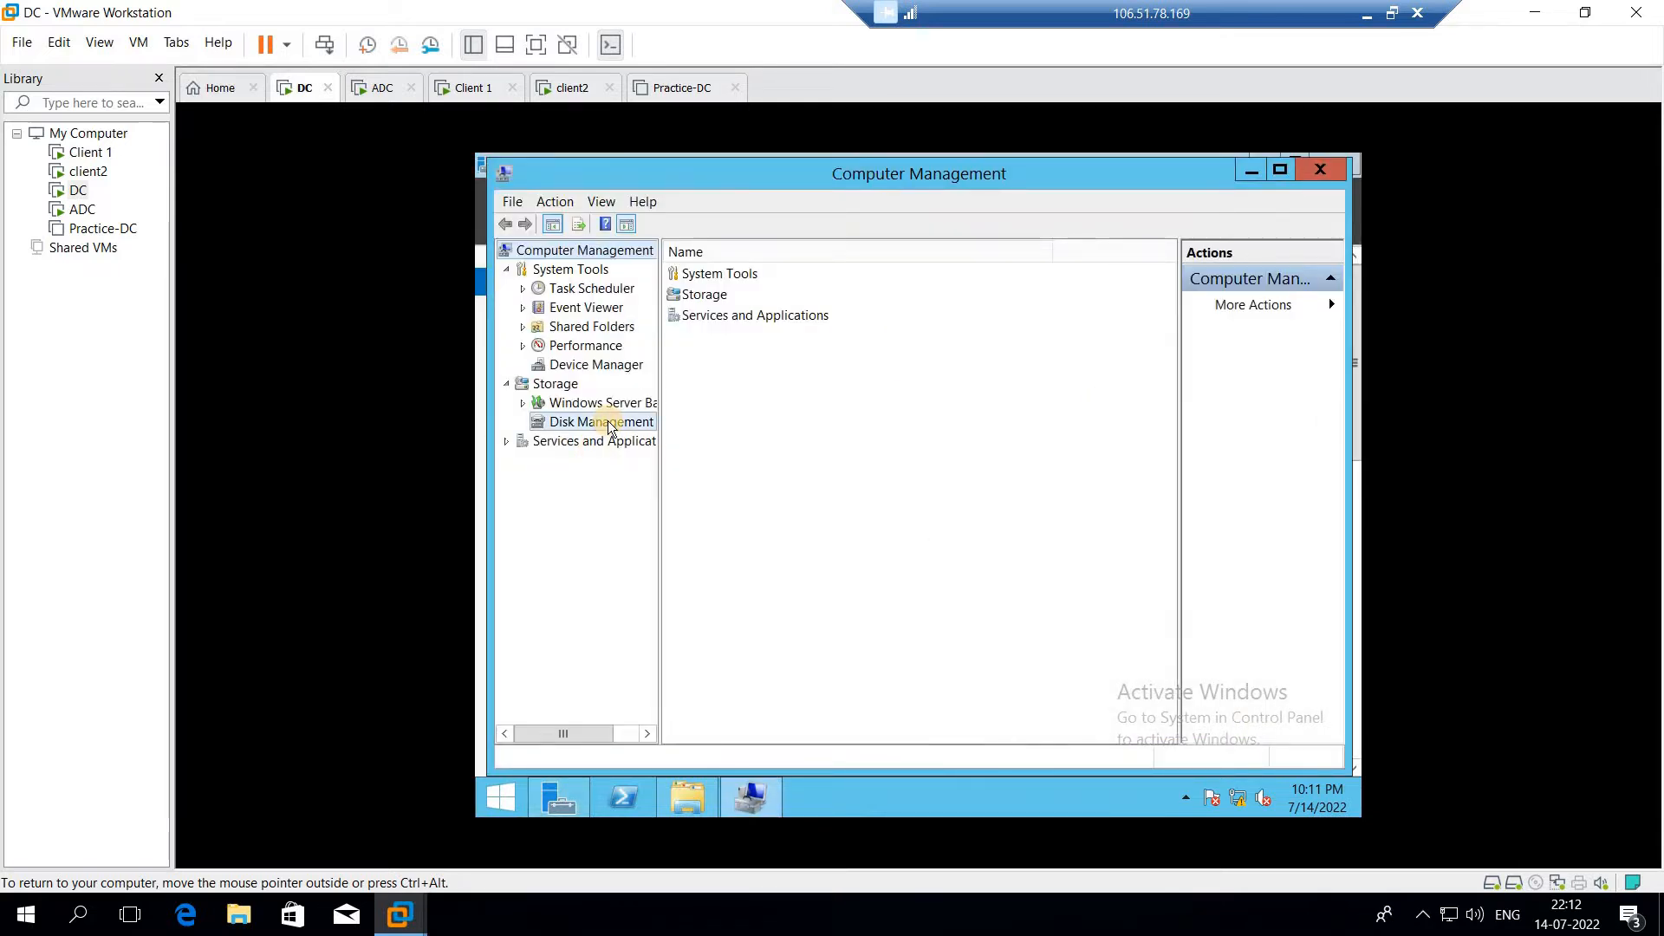
pyautogui.click(607, 422)
pyautogui.click(994, 603)
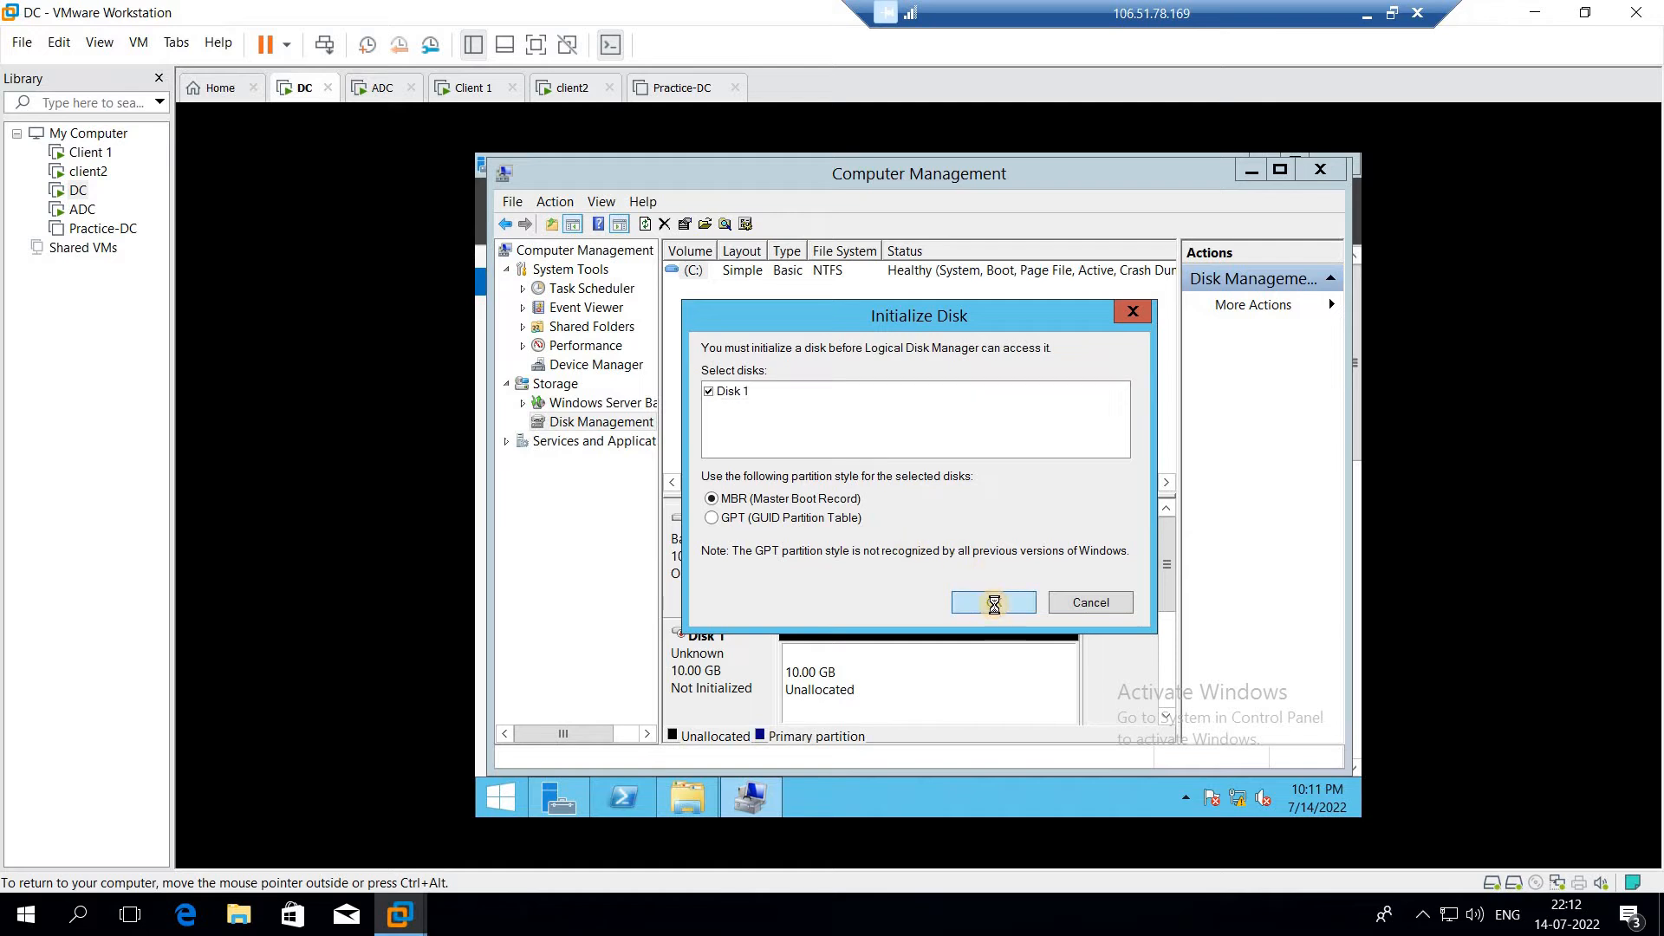
pyautogui.rightClick(752, 673)
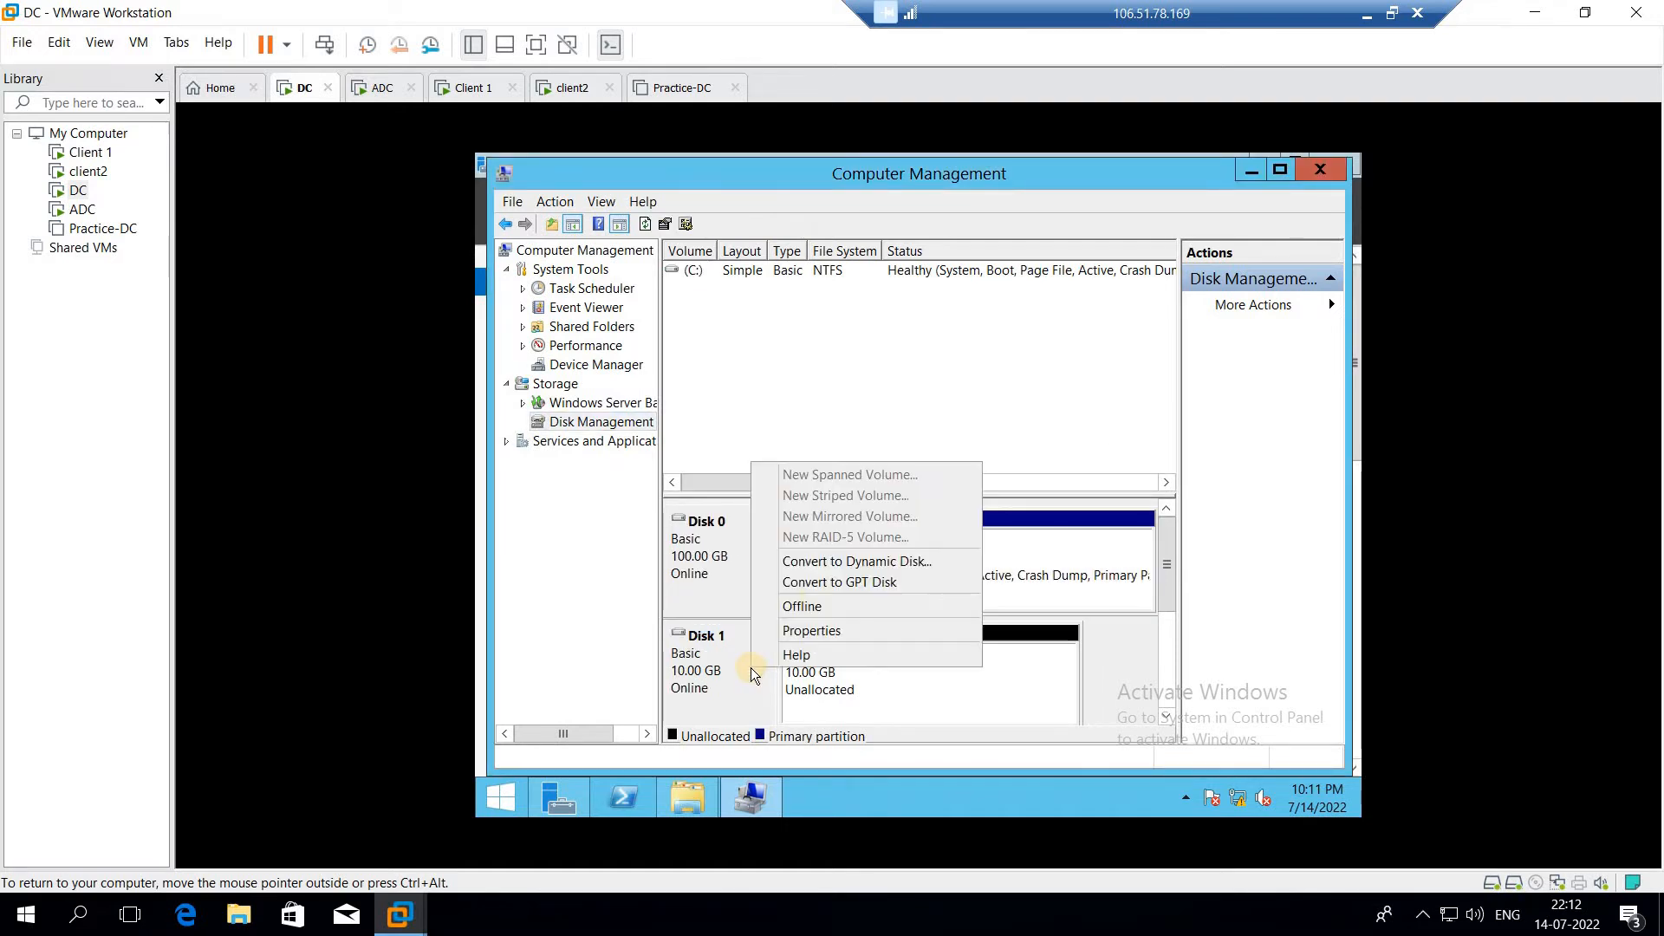
# Set up a new 3072 MB simple volume in Disk 1's unallocated space with drive letter E
pyautogui.click(887, 705)
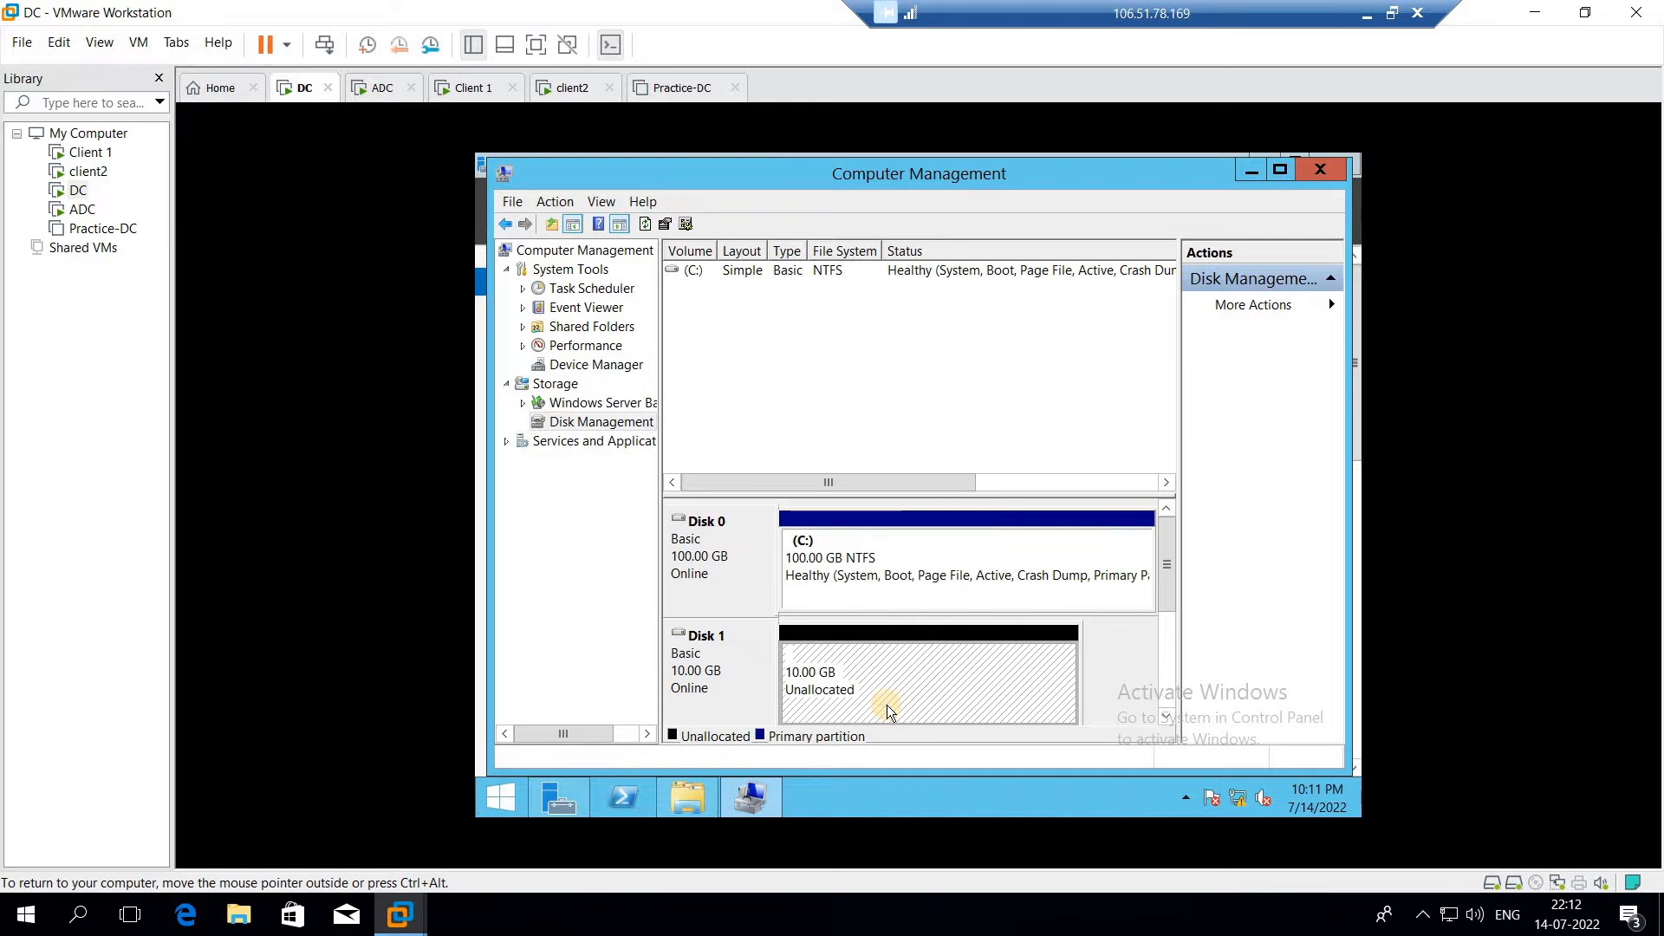
pyautogui.rightClick(887, 704)
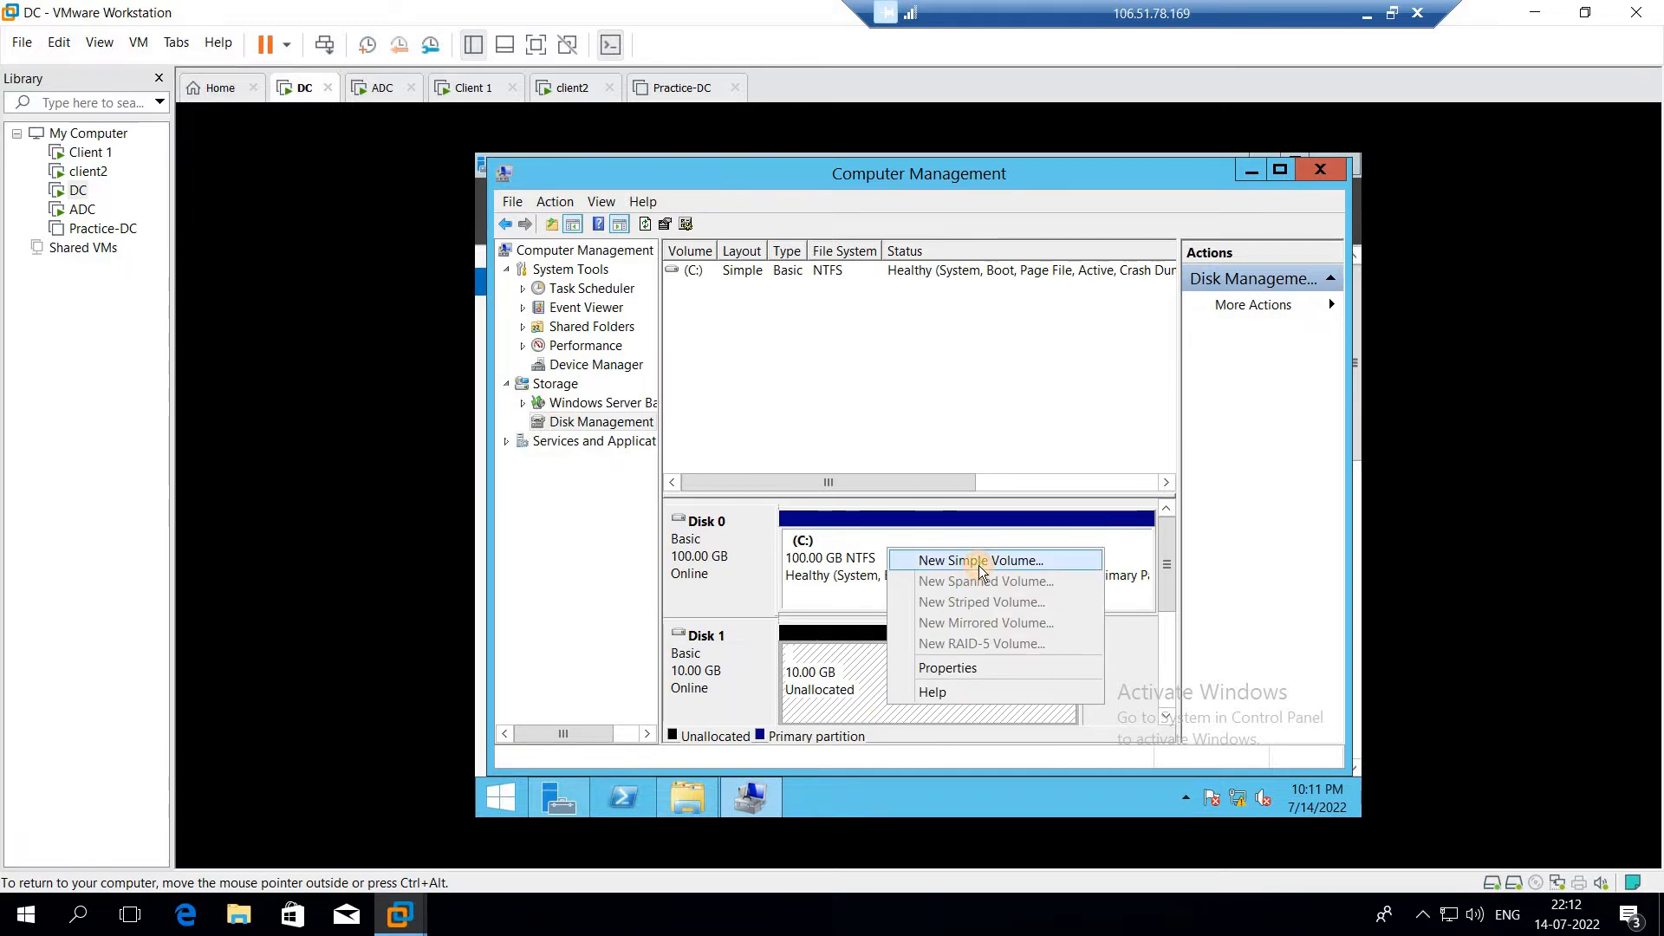
pyautogui.click(980, 563)
pyautogui.click(1094, 652)
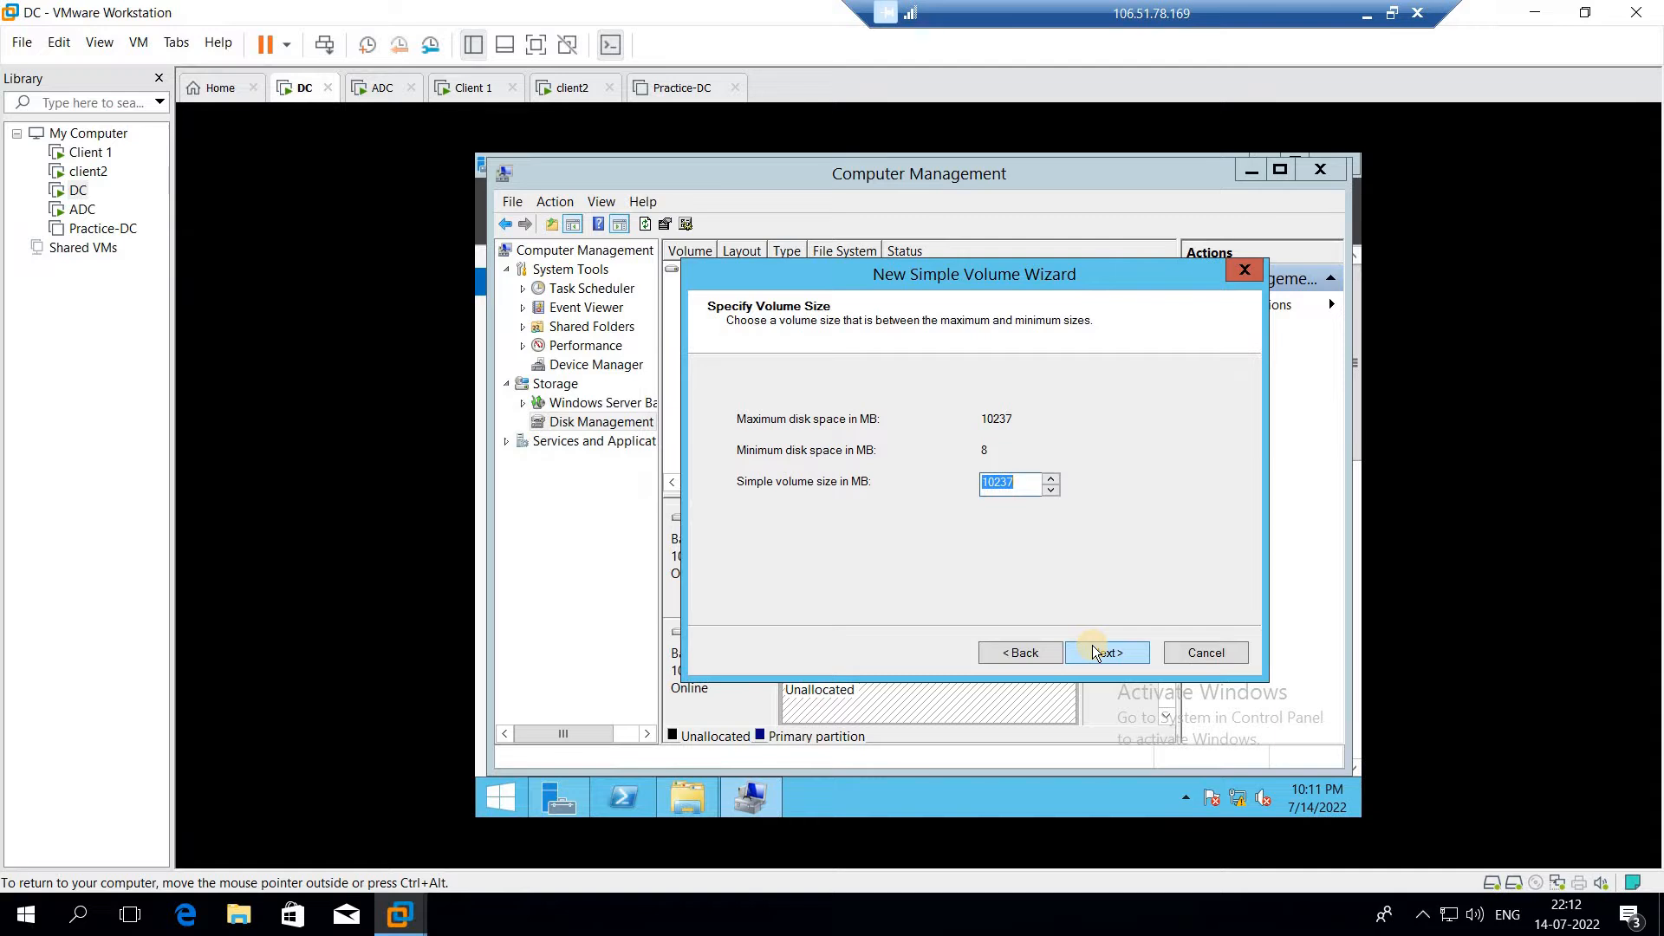
pyautogui.write('3072')
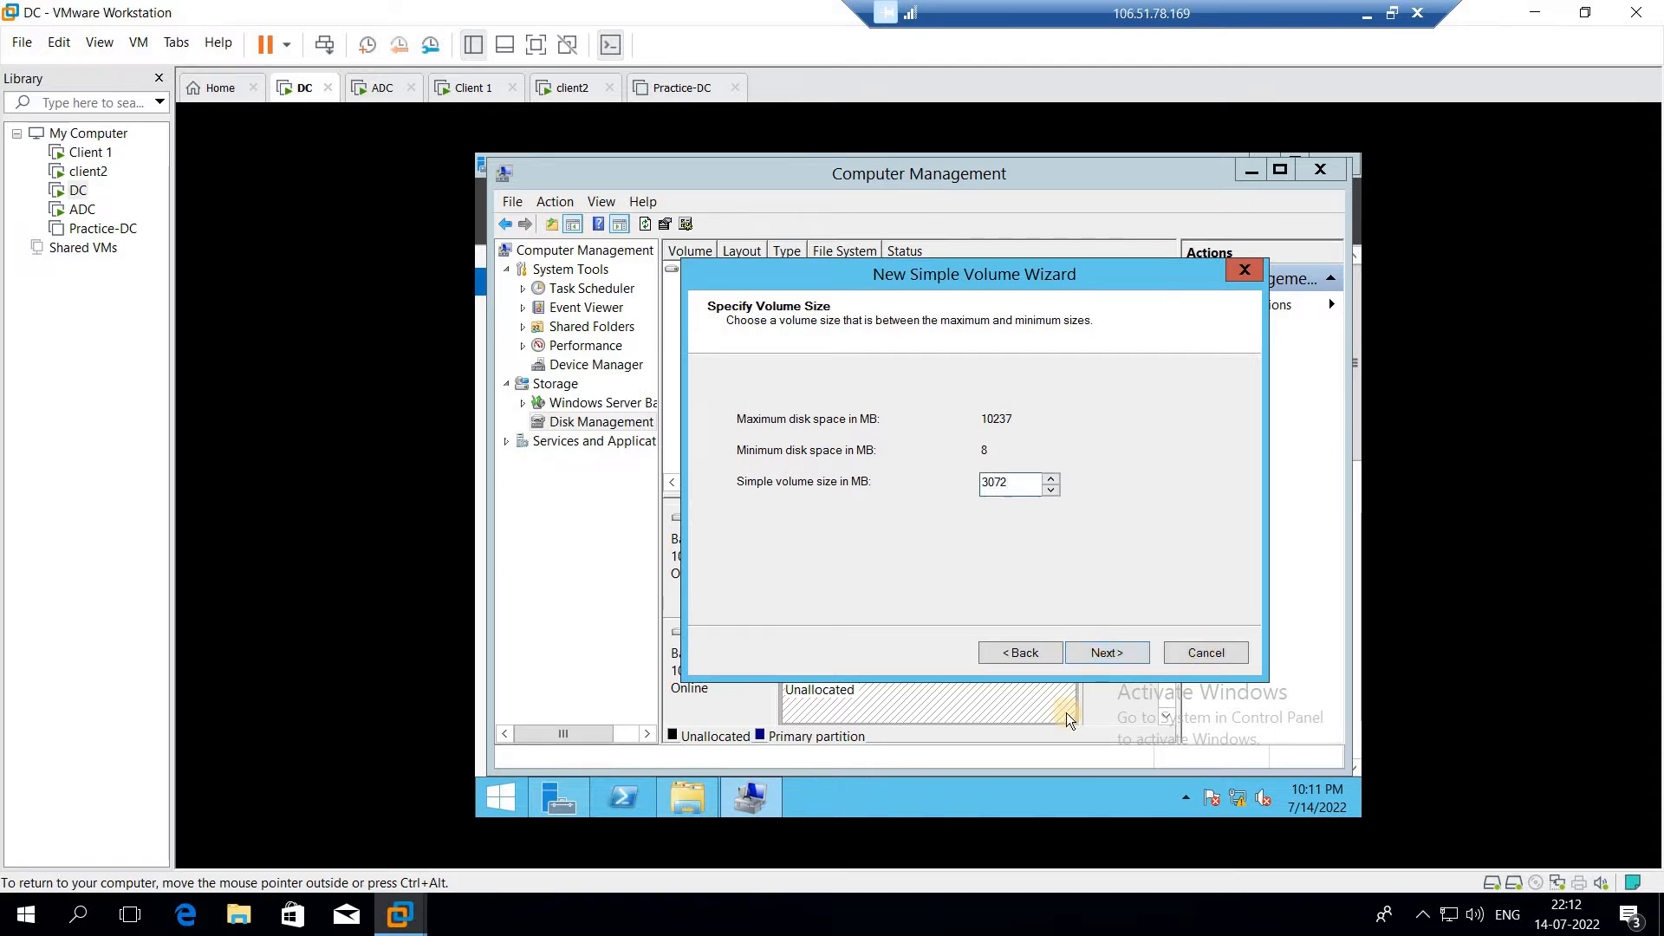
pyautogui.click(1110, 655)
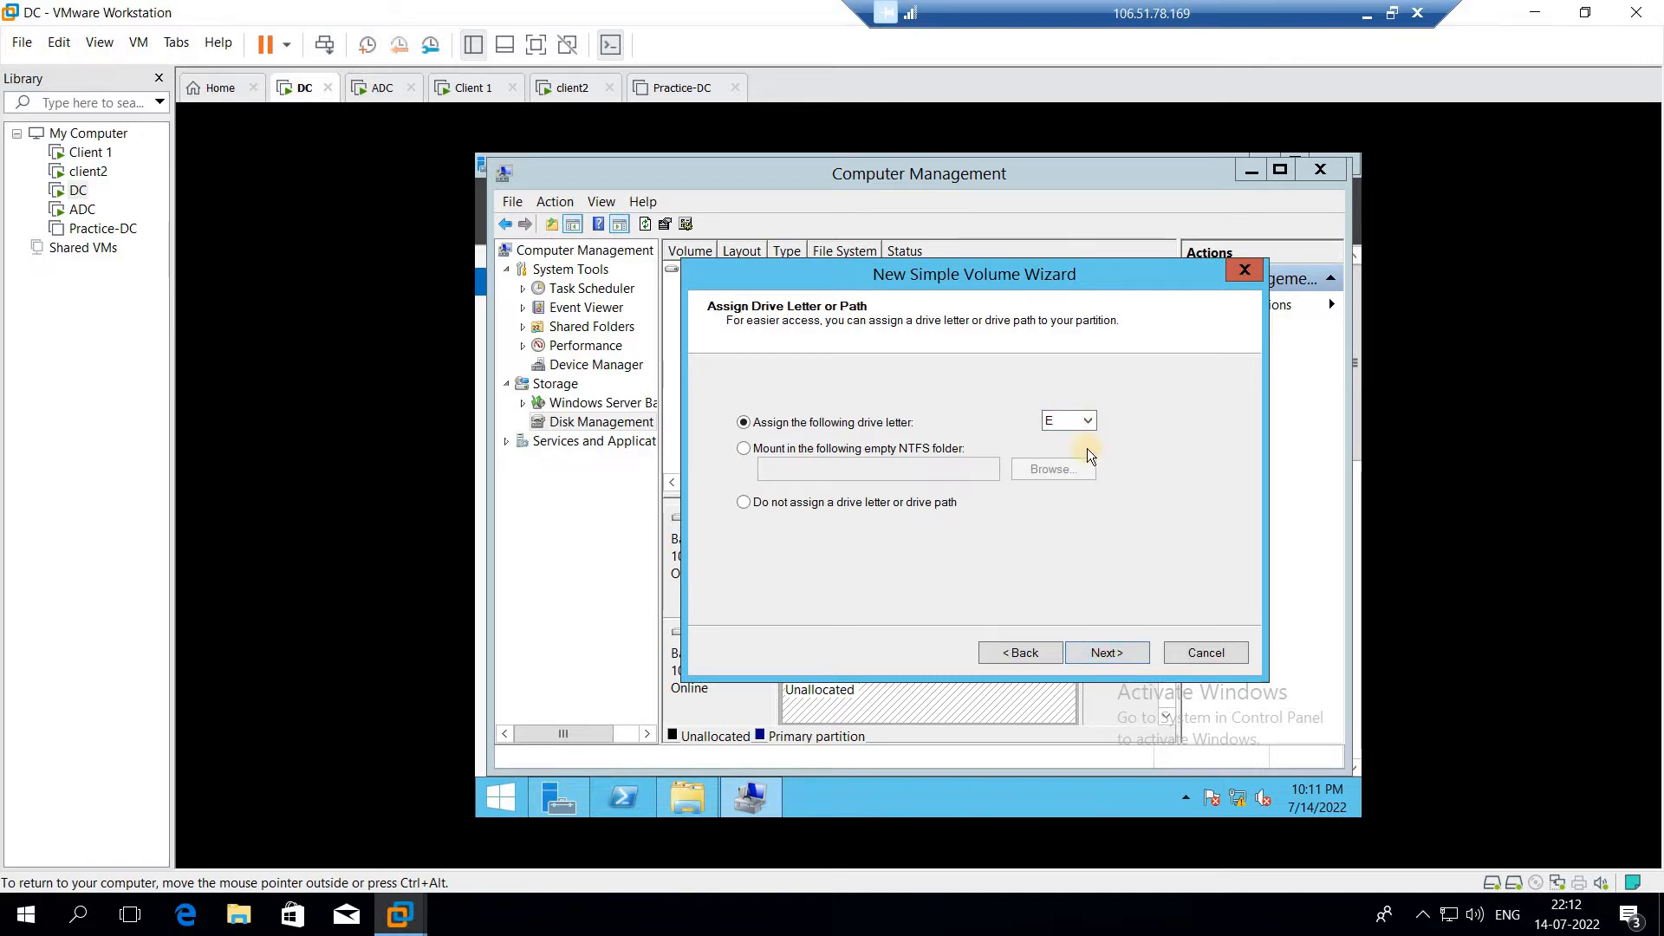
pyautogui.click(1117, 652)
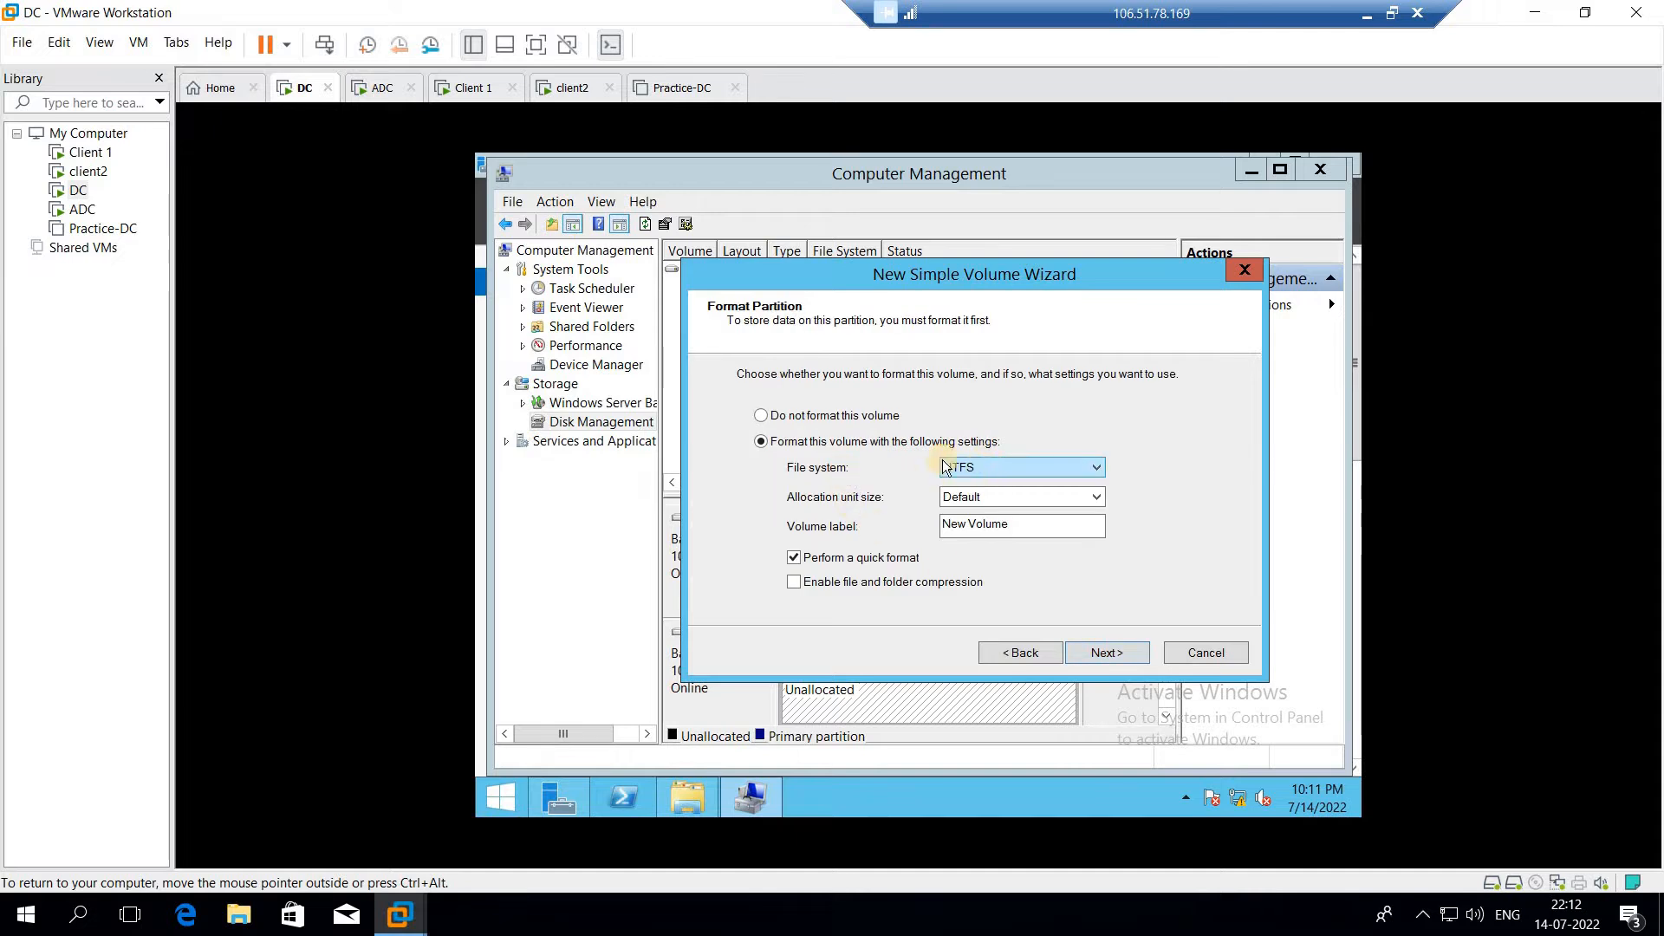
# Set the volume's file system to FAT32 and its label to FAT32, and finish creating it
pyautogui.click(1011, 466)
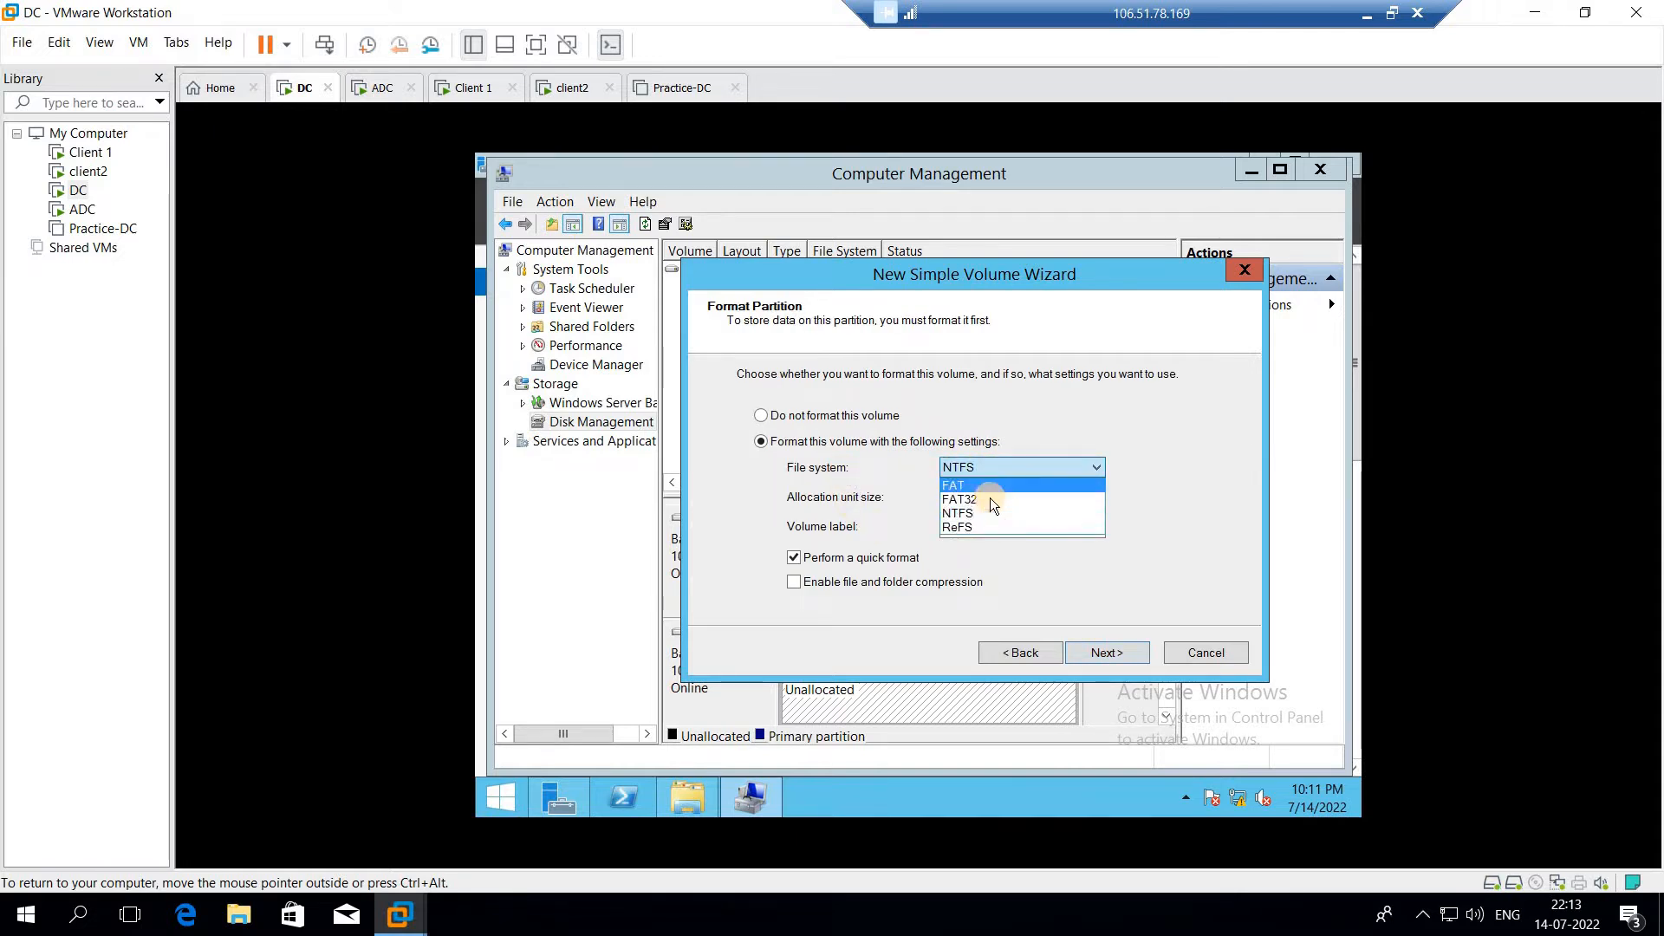
pyautogui.click(990, 497)
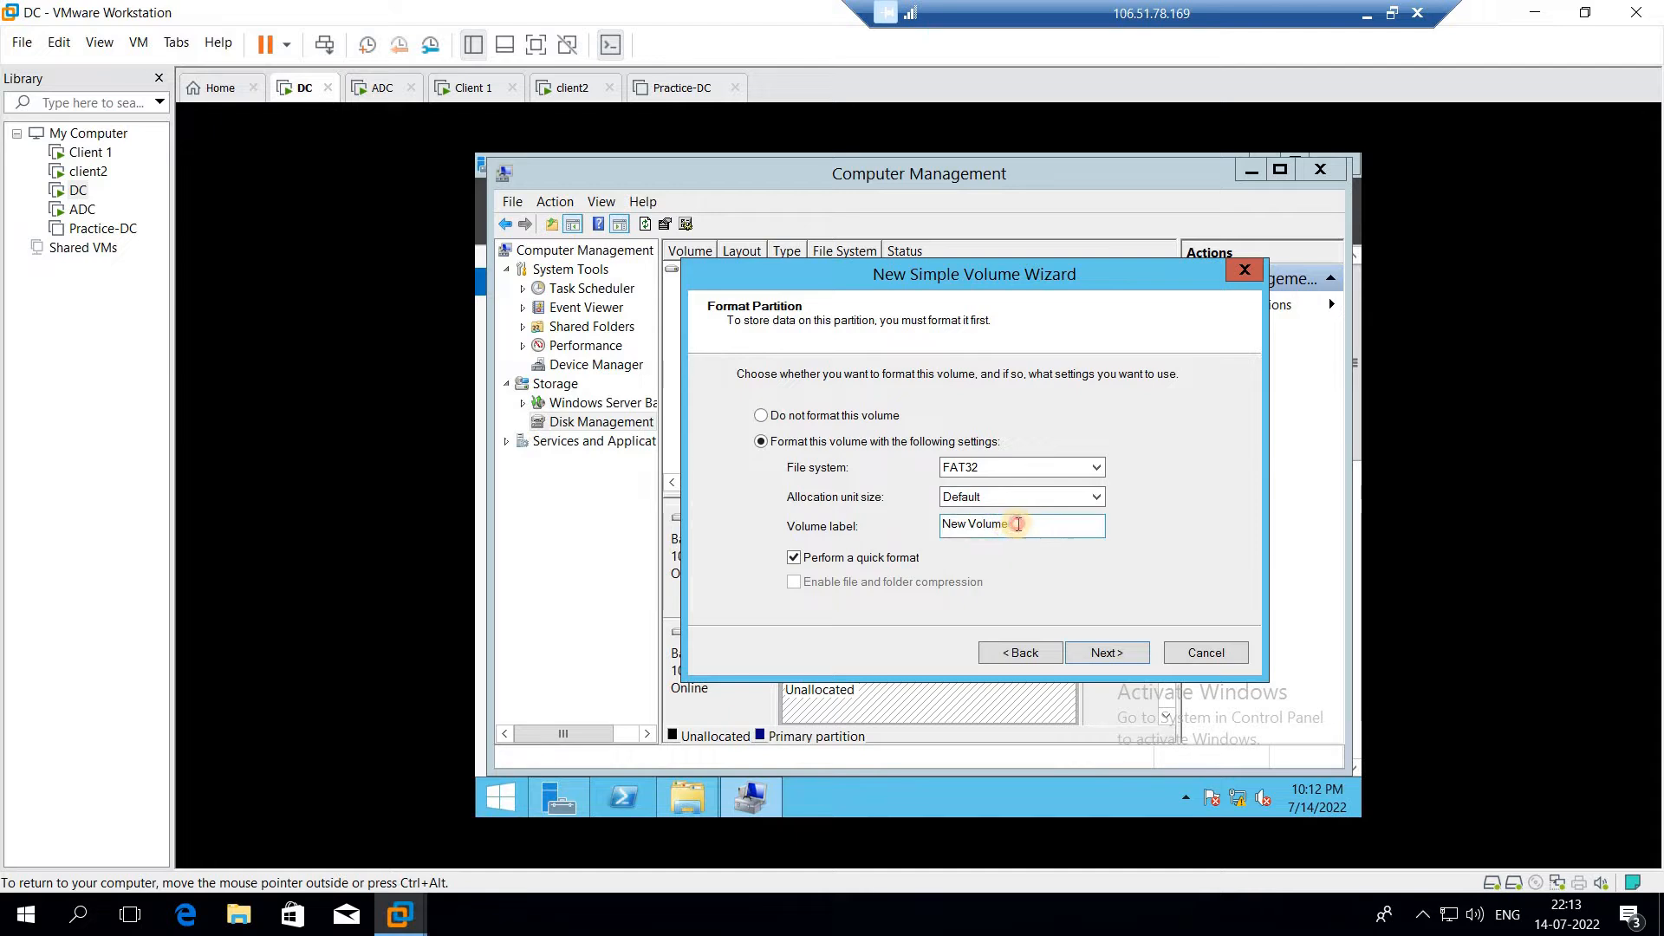
pyautogui.moveTo(1018, 524); pyautogui.dragTo(877, 535)
pyautogui.write('FAT')
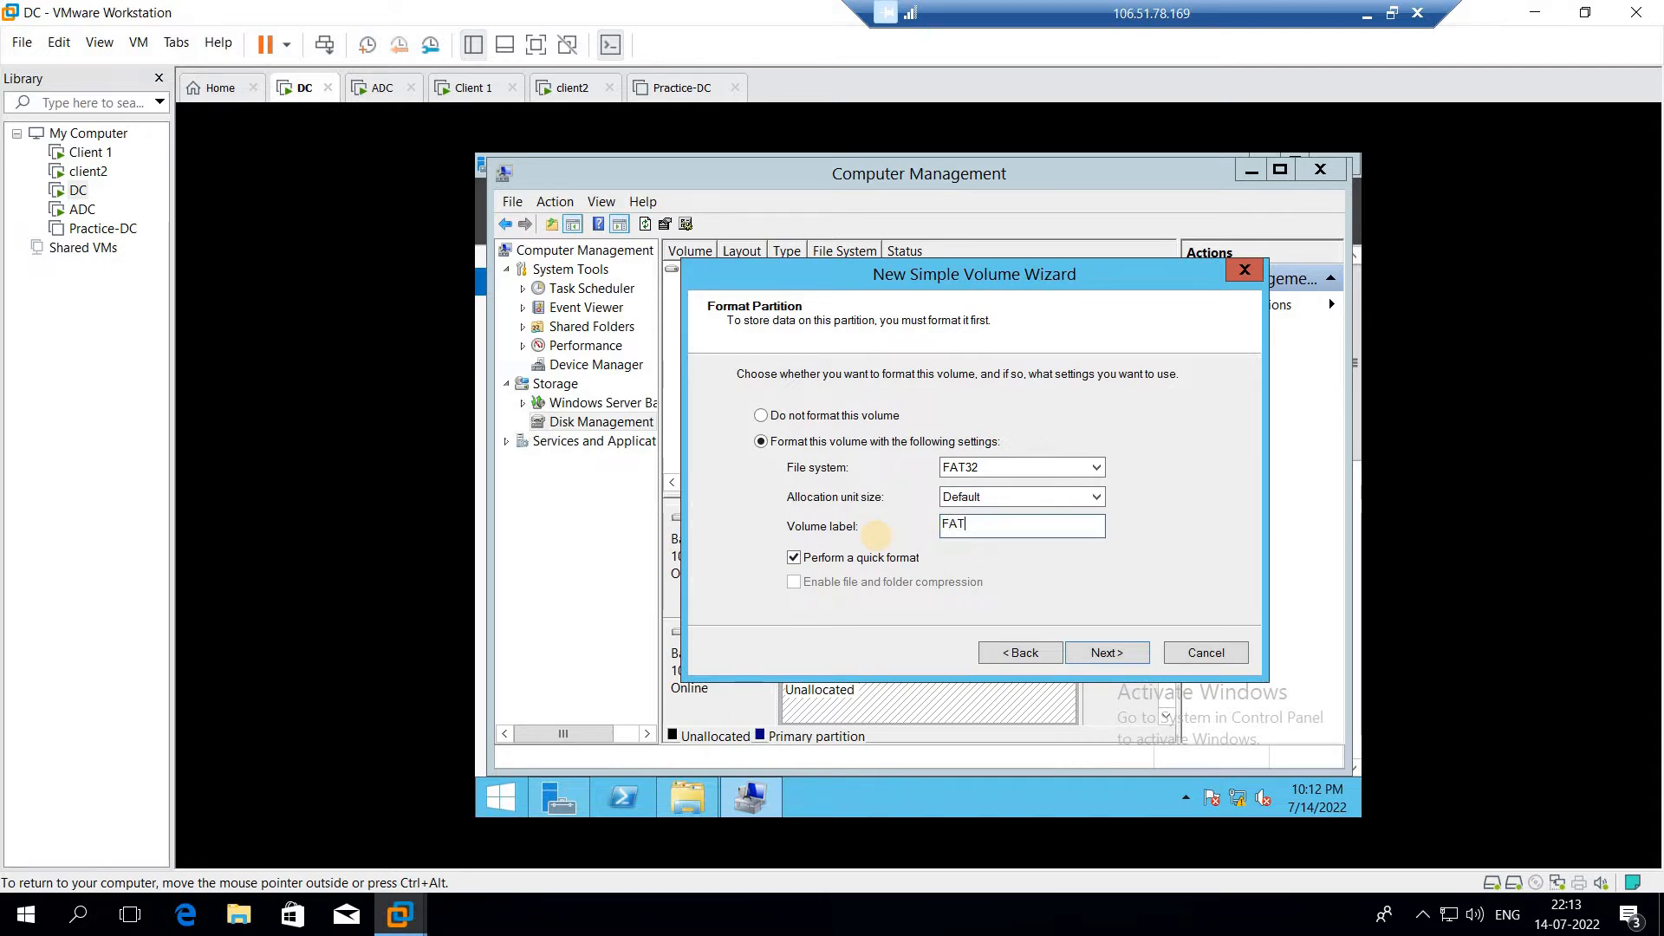
pyautogui.write('32')
pyautogui.click(1101, 653)
pyautogui.click(1099, 651)
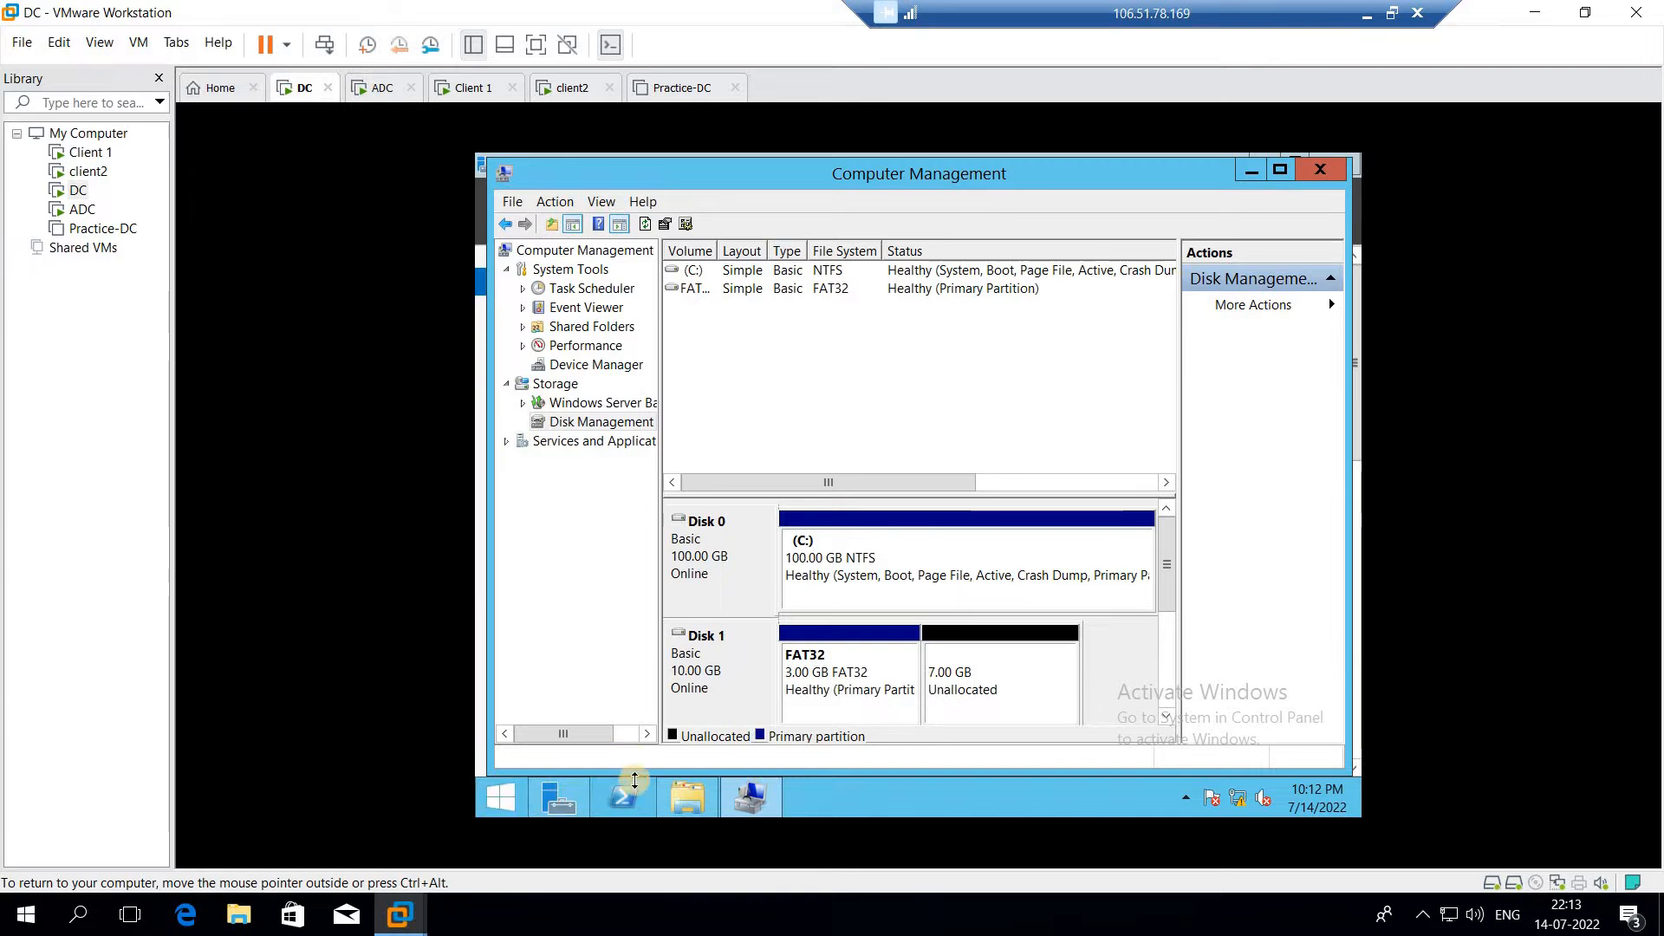
# Run convert e:/fs:ntfs in a Command Prompt and enter FAT32 as the current volume label
pyautogui.rightClick(495, 800)
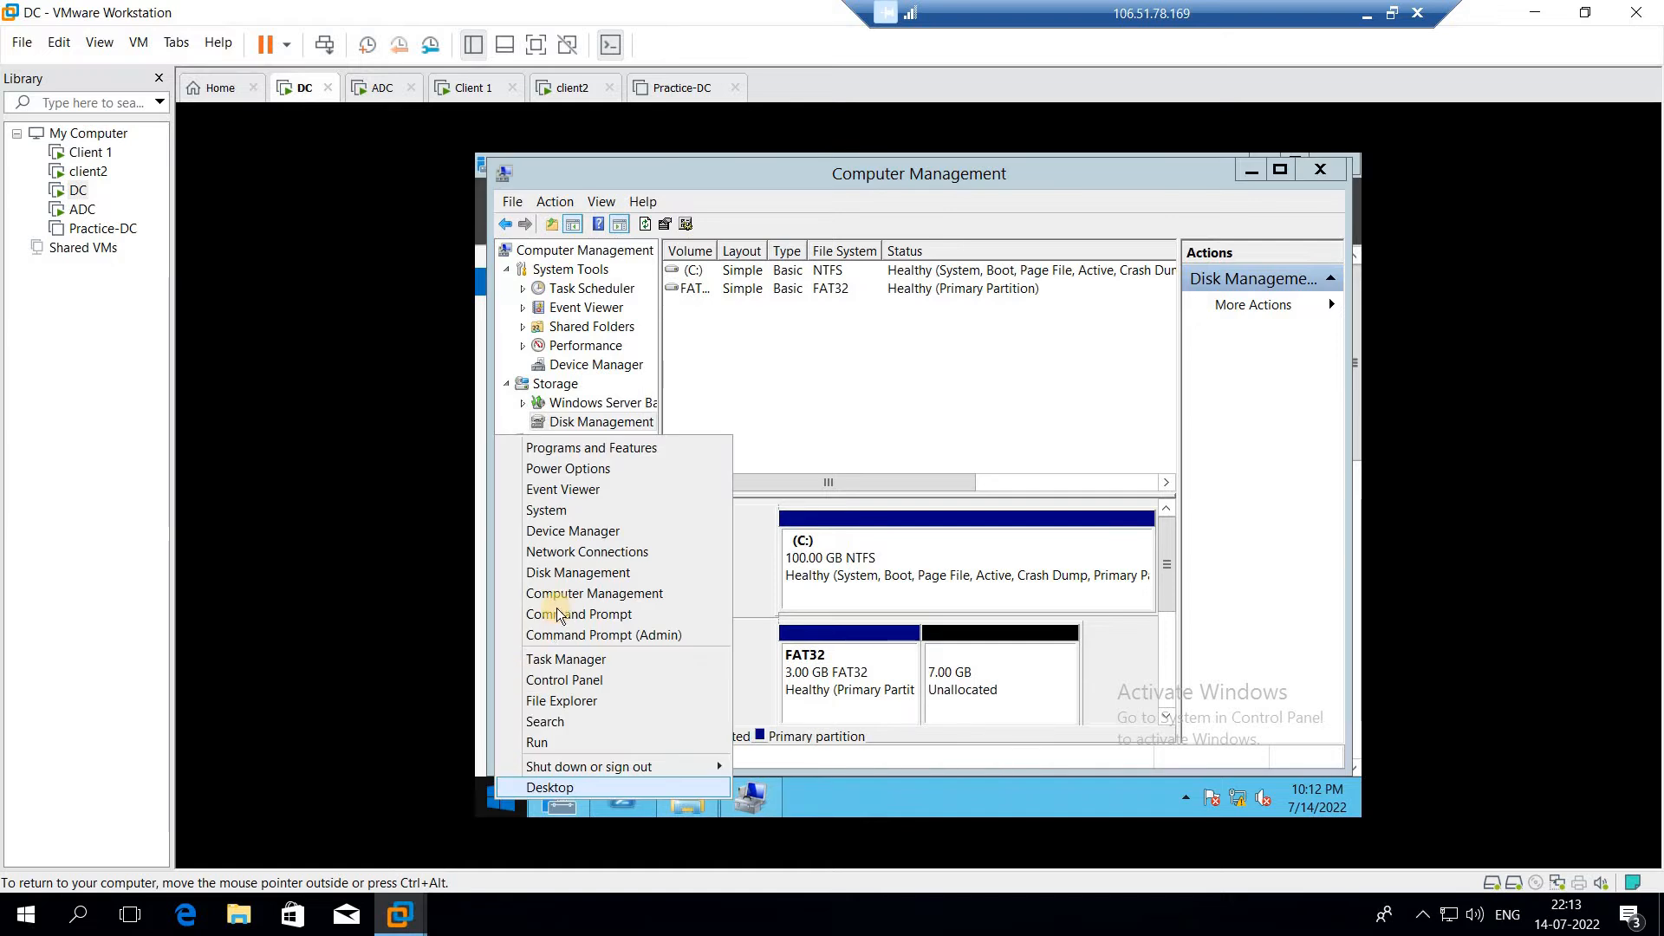
pyautogui.click(555, 612)
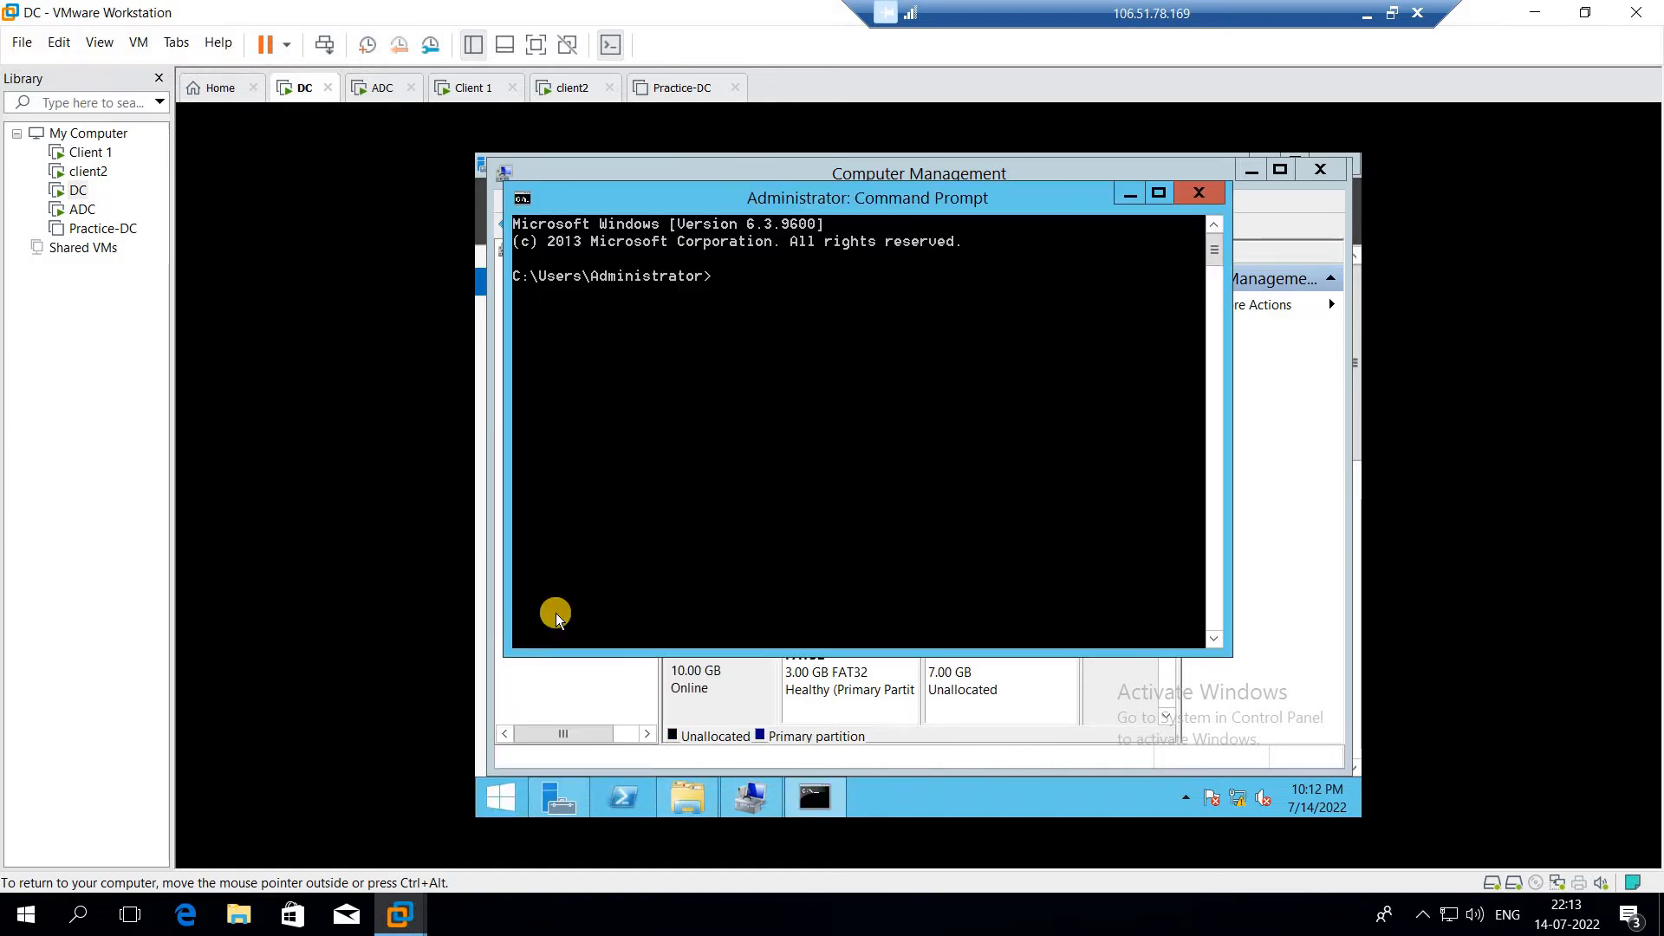
pyautogui.write('convert e:/fs:nt')
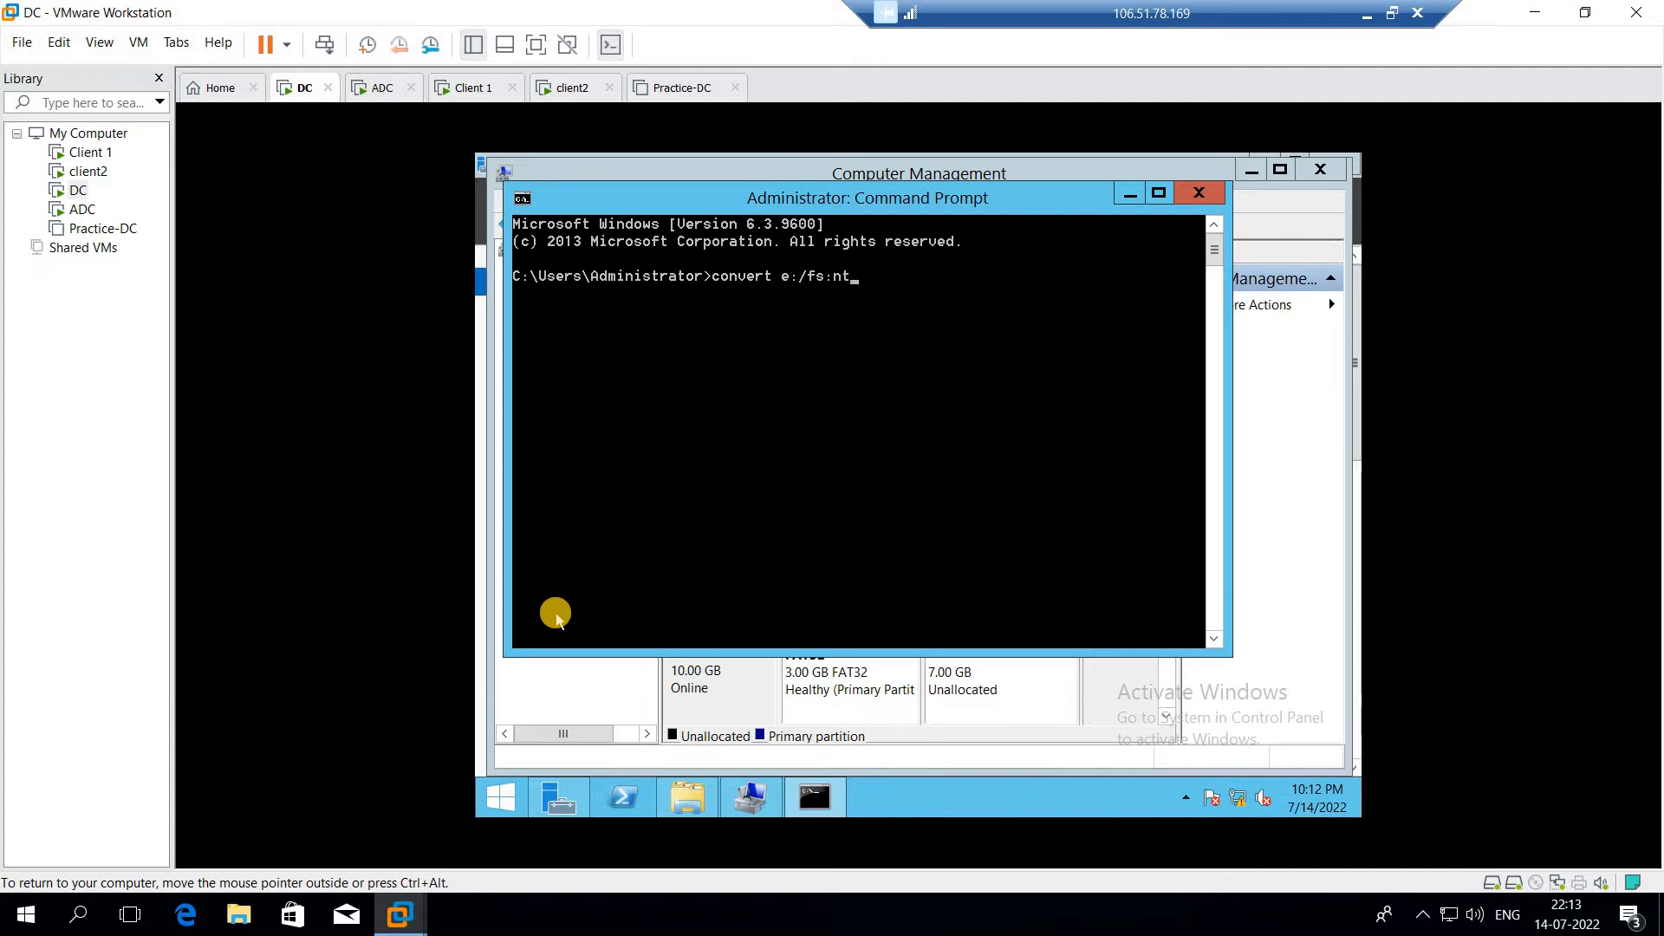
pyautogui.write('fs')
pyautogui.press('Return')
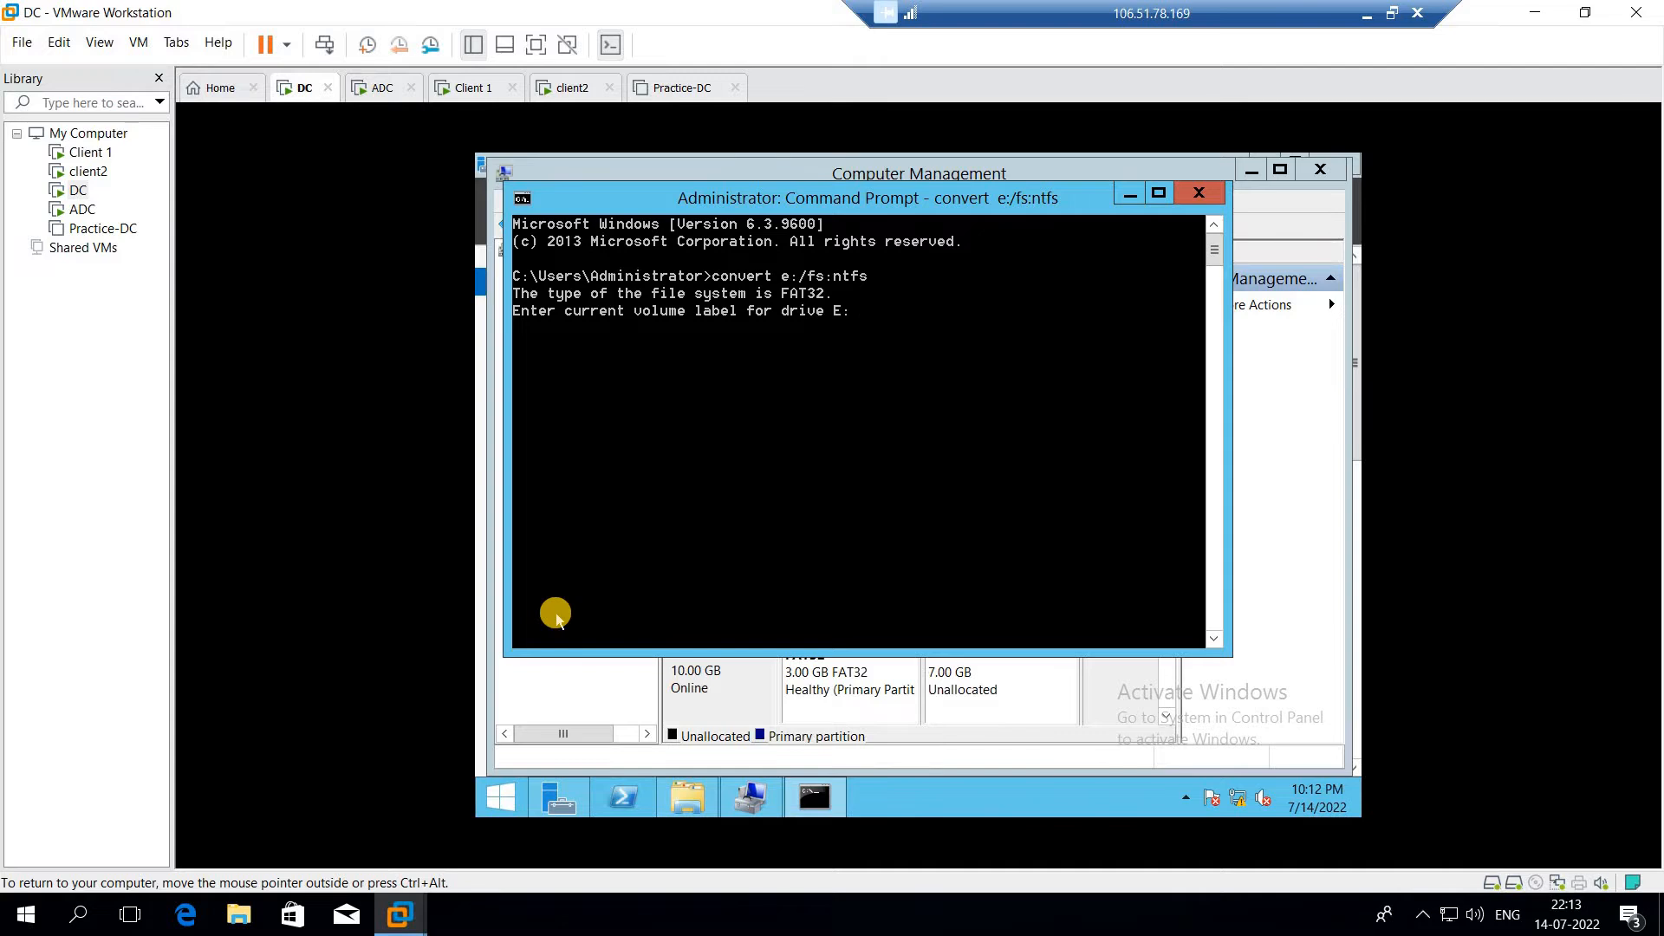
pyautogui.write('FAT32')
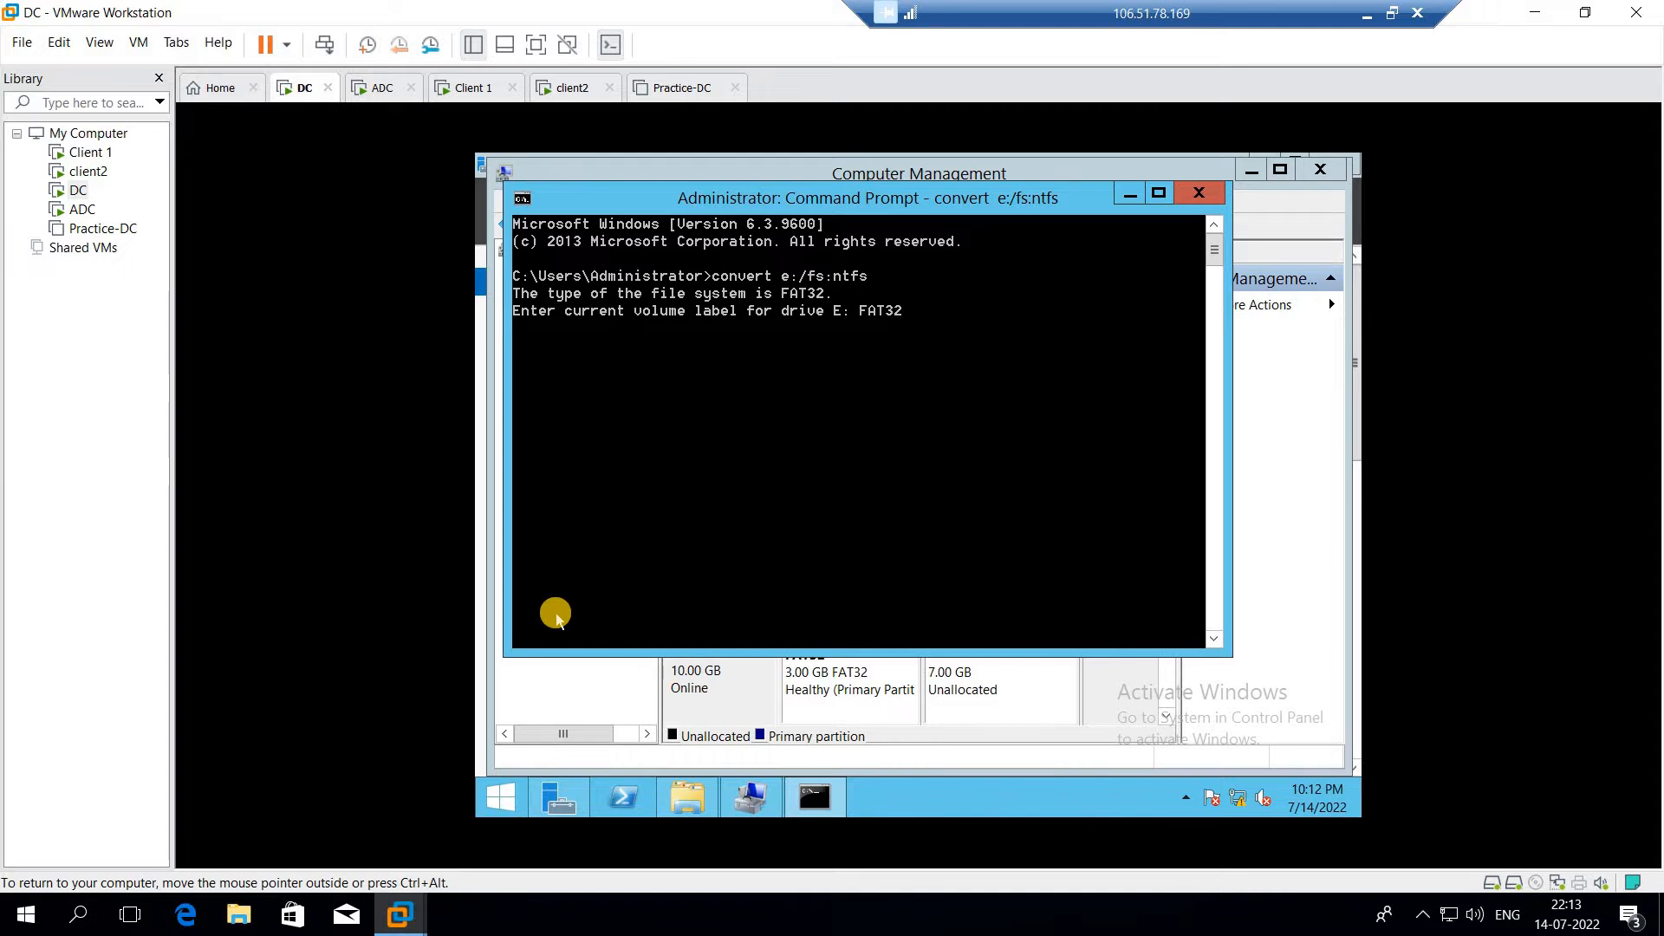
pyautogui.press('Return')
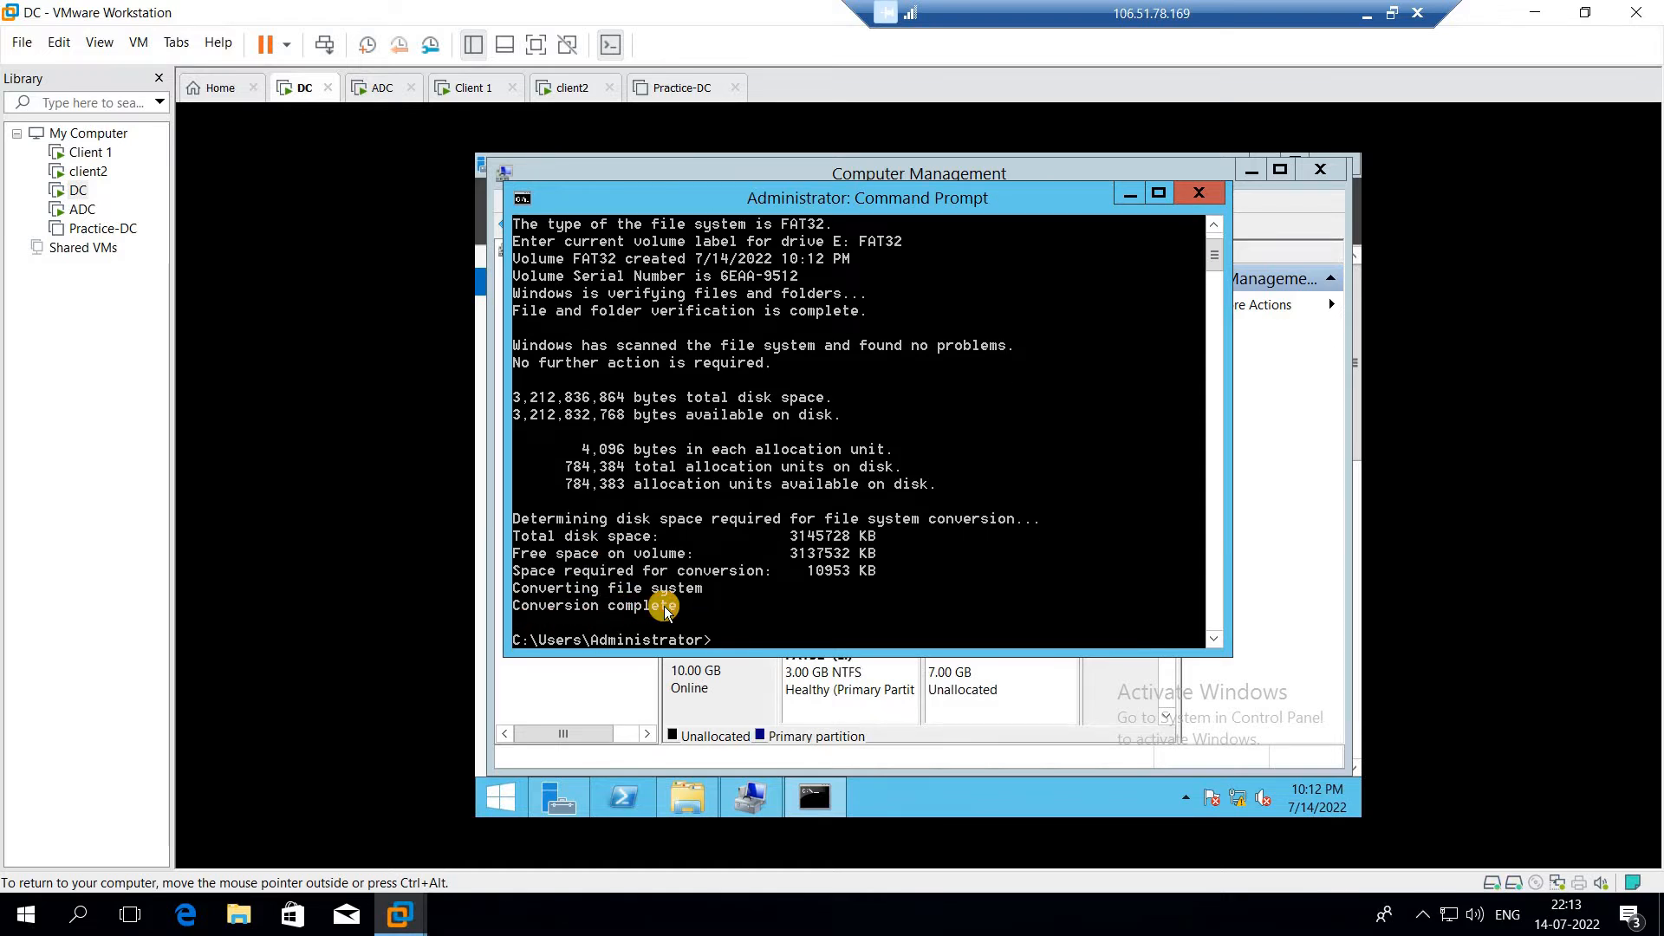
# Minimize the Command Prompt, Computer Management and Server Manager windows, and open the FAT32 (E:) drive in File Explorer
pyautogui.click(1130, 192)
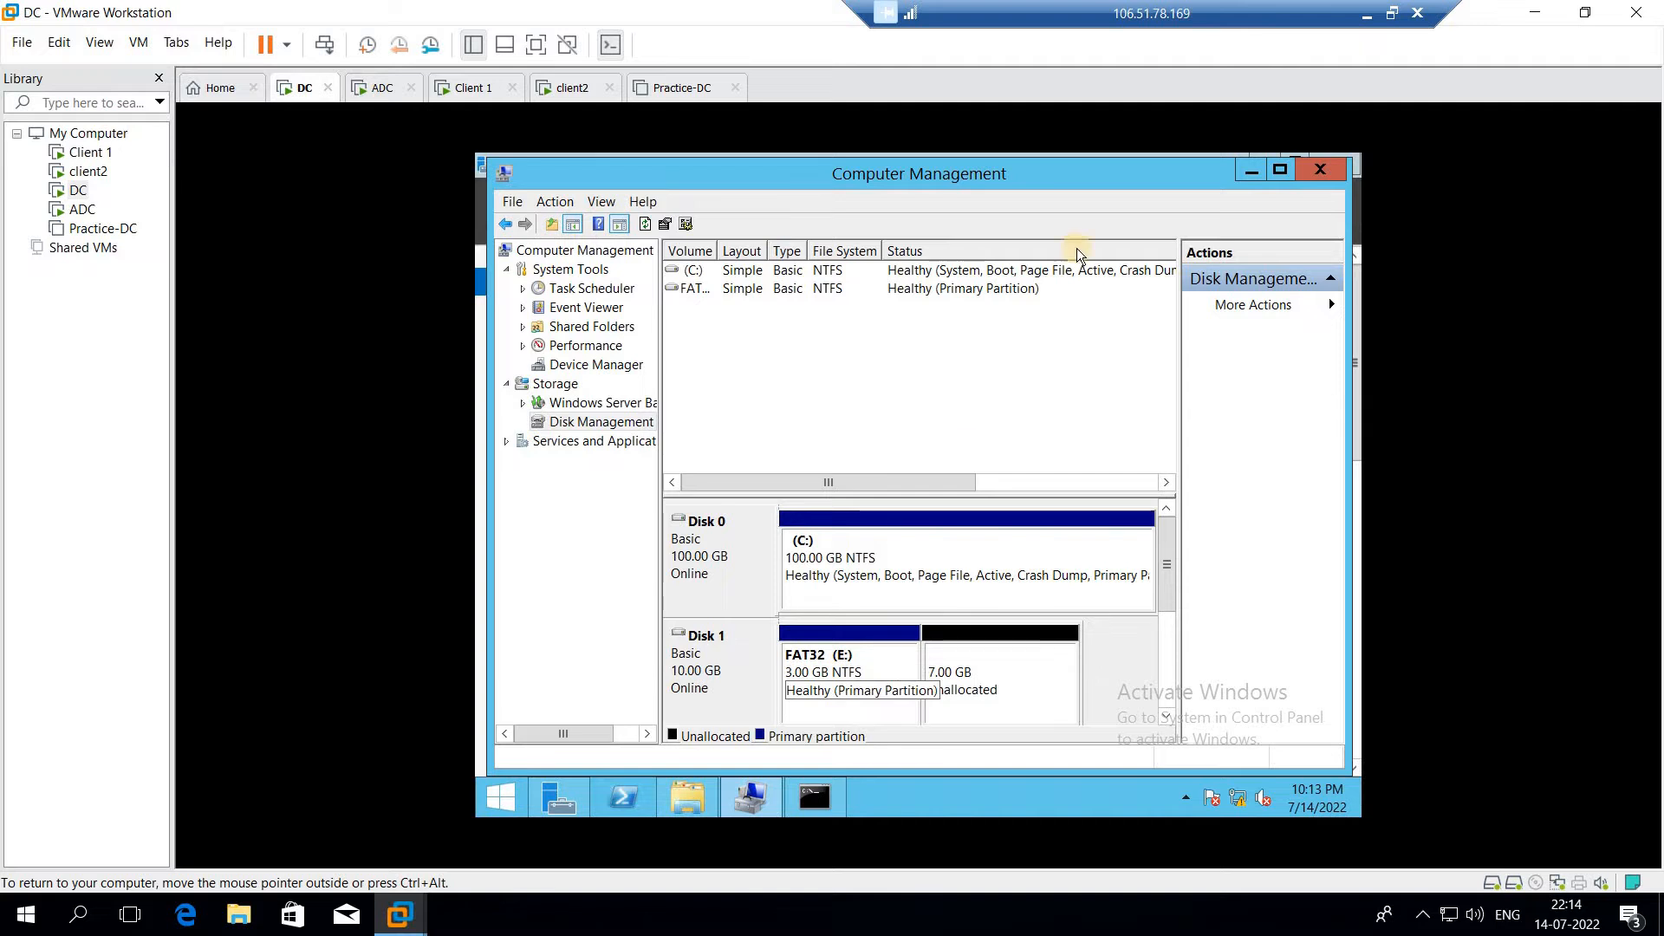
pyautogui.click(1250, 173)
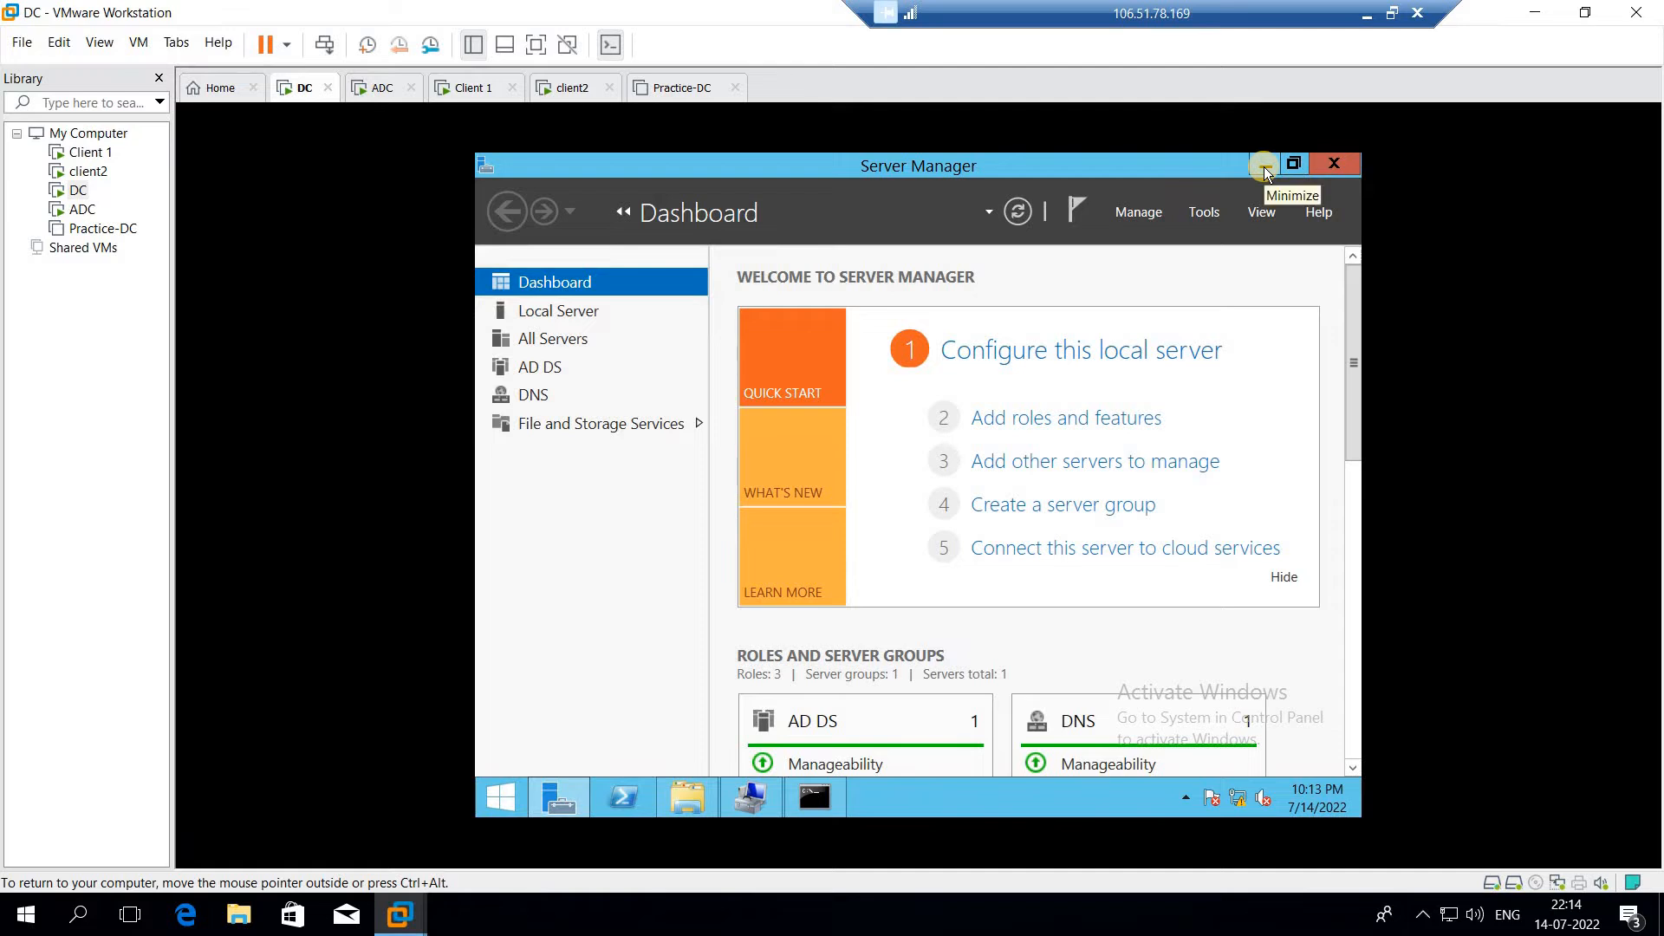
pyautogui.click(1264, 167)
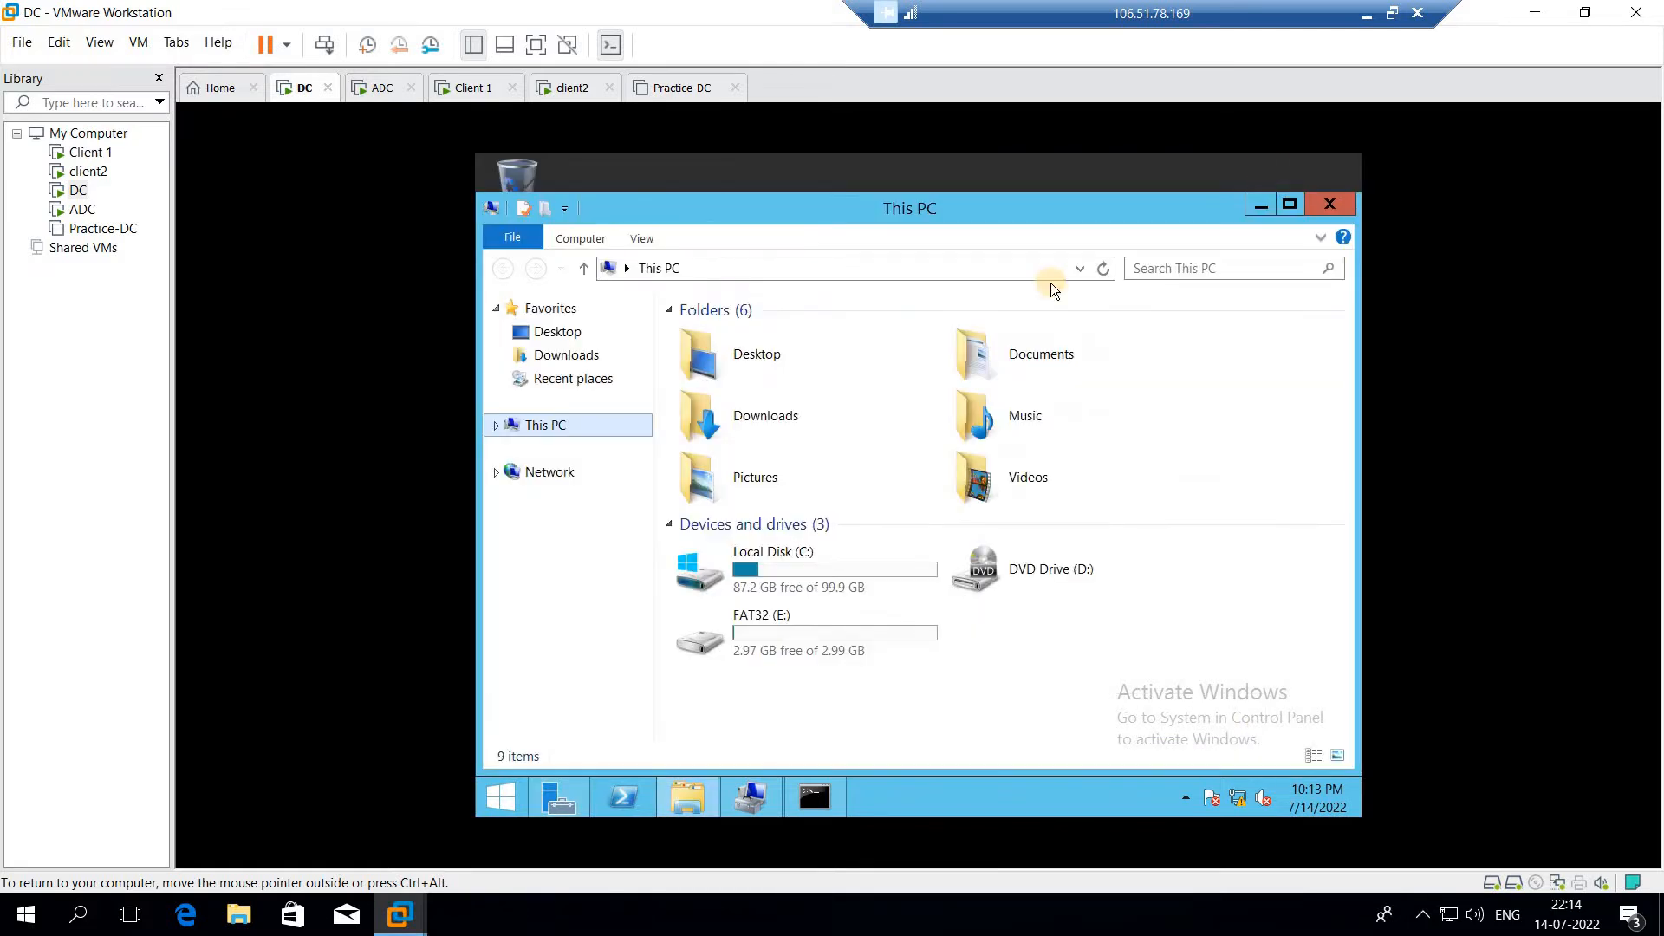
pyautogui.rightClick(874, 617)
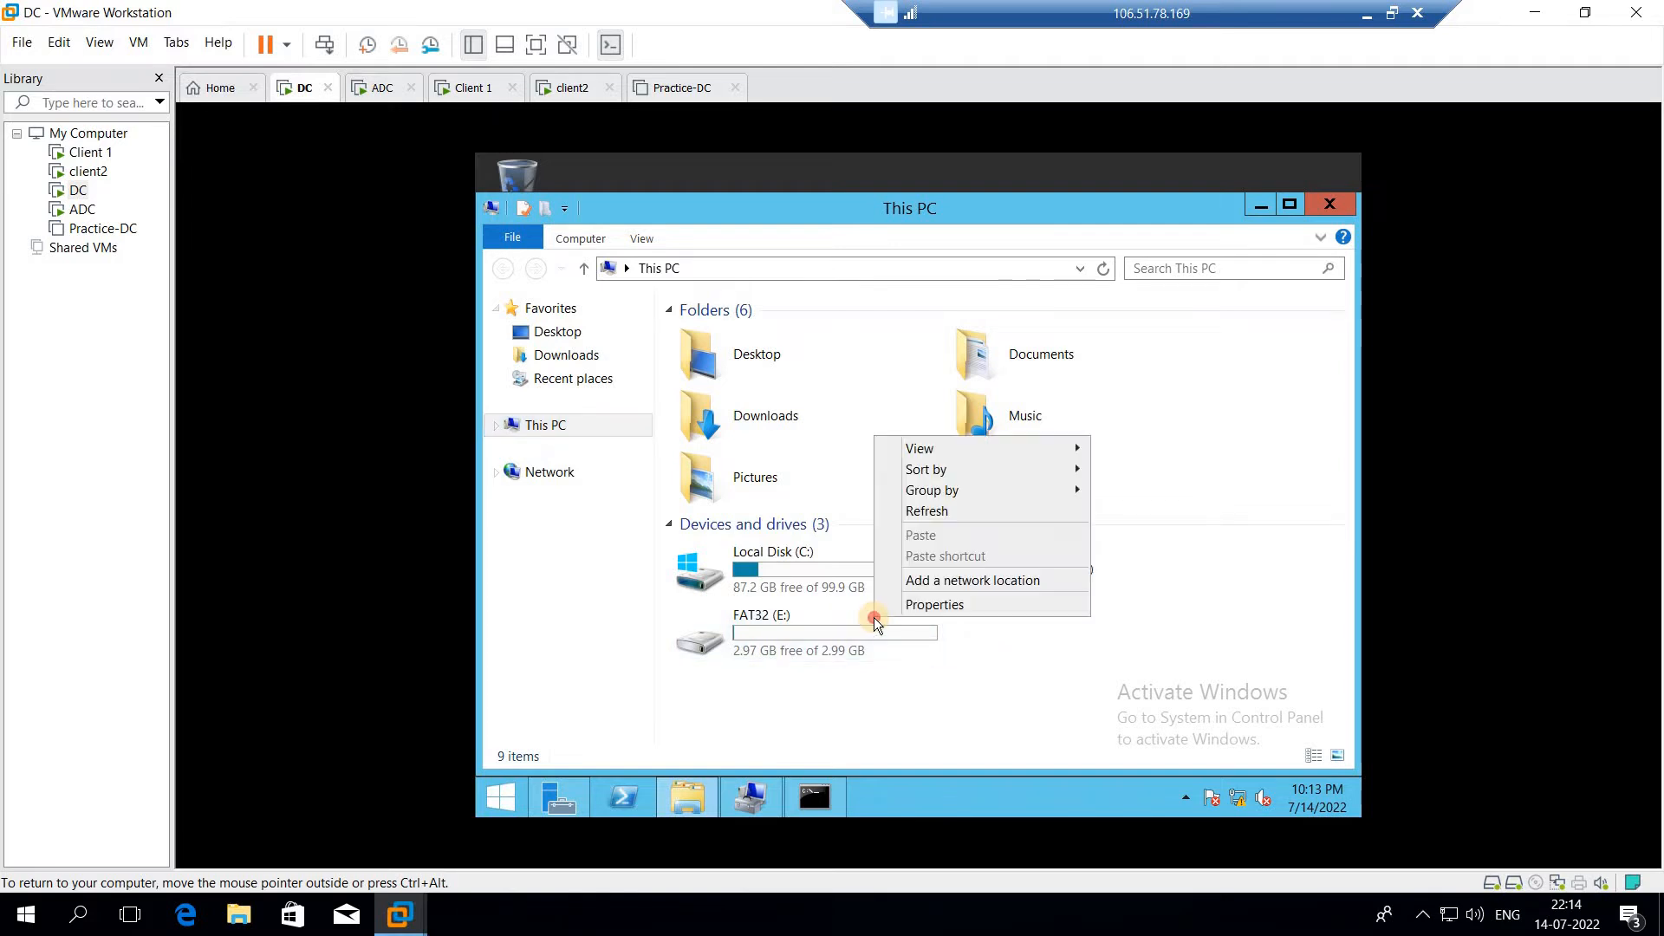
pyautogui.press('Escape')
pyautogui.doubleClick(874, 617)
# Create a new folder named PKS in the root of the FAT32 (E:) drive
pyautogui.rightClick(942, 491)
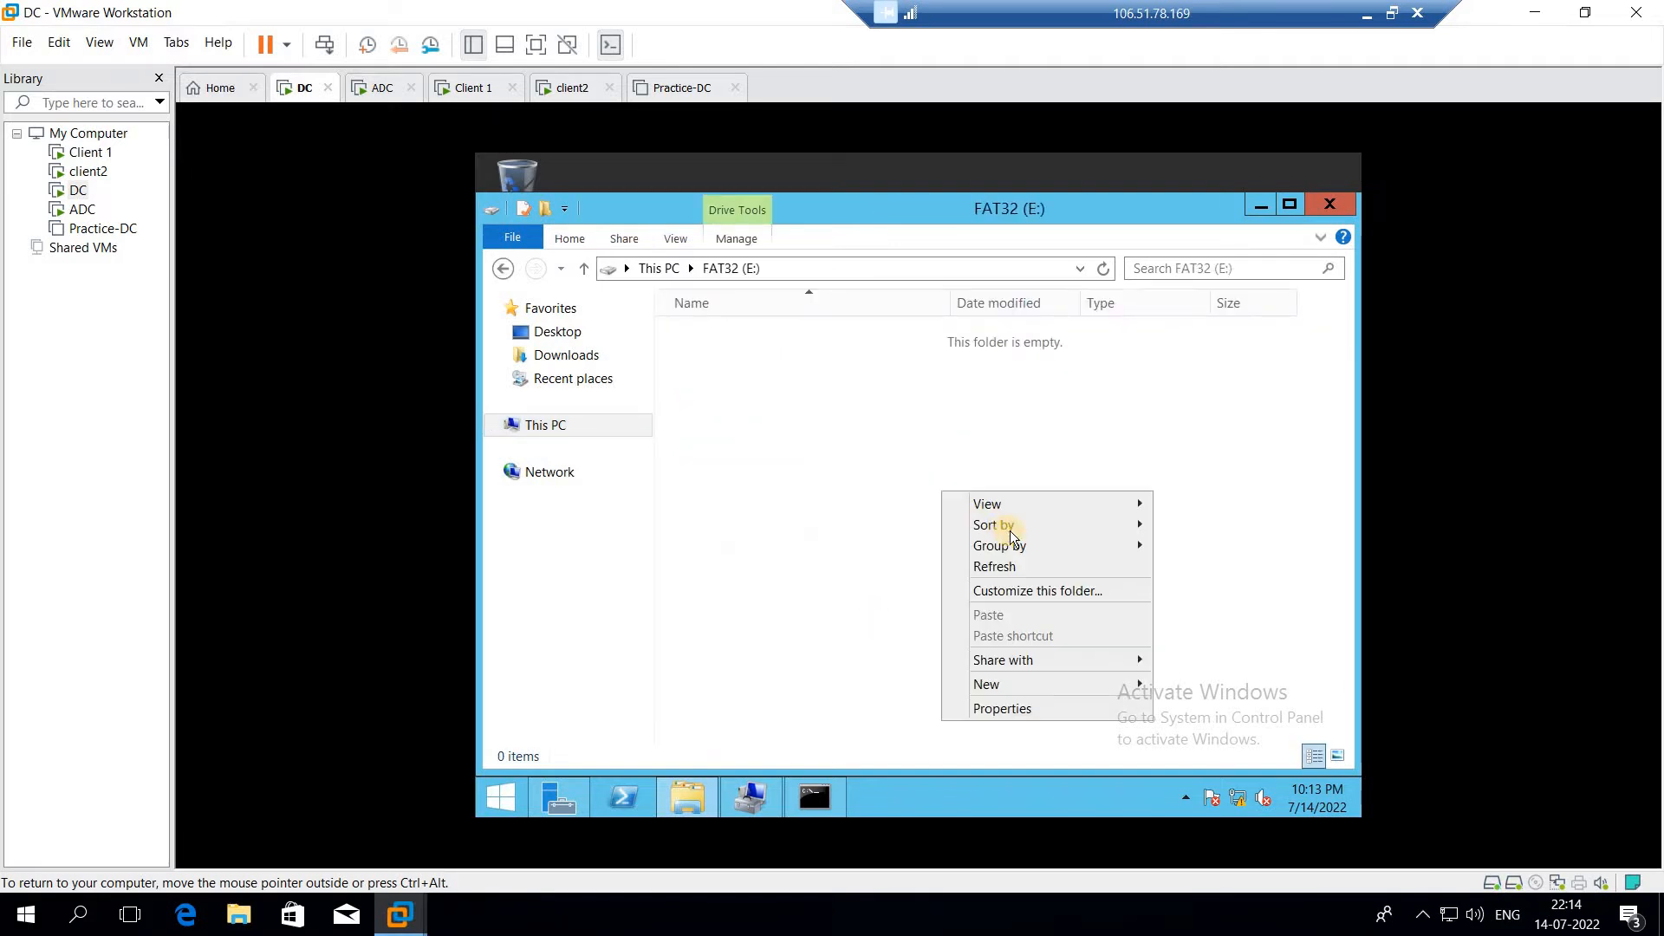
pyautogui.moveTo(996, 690)
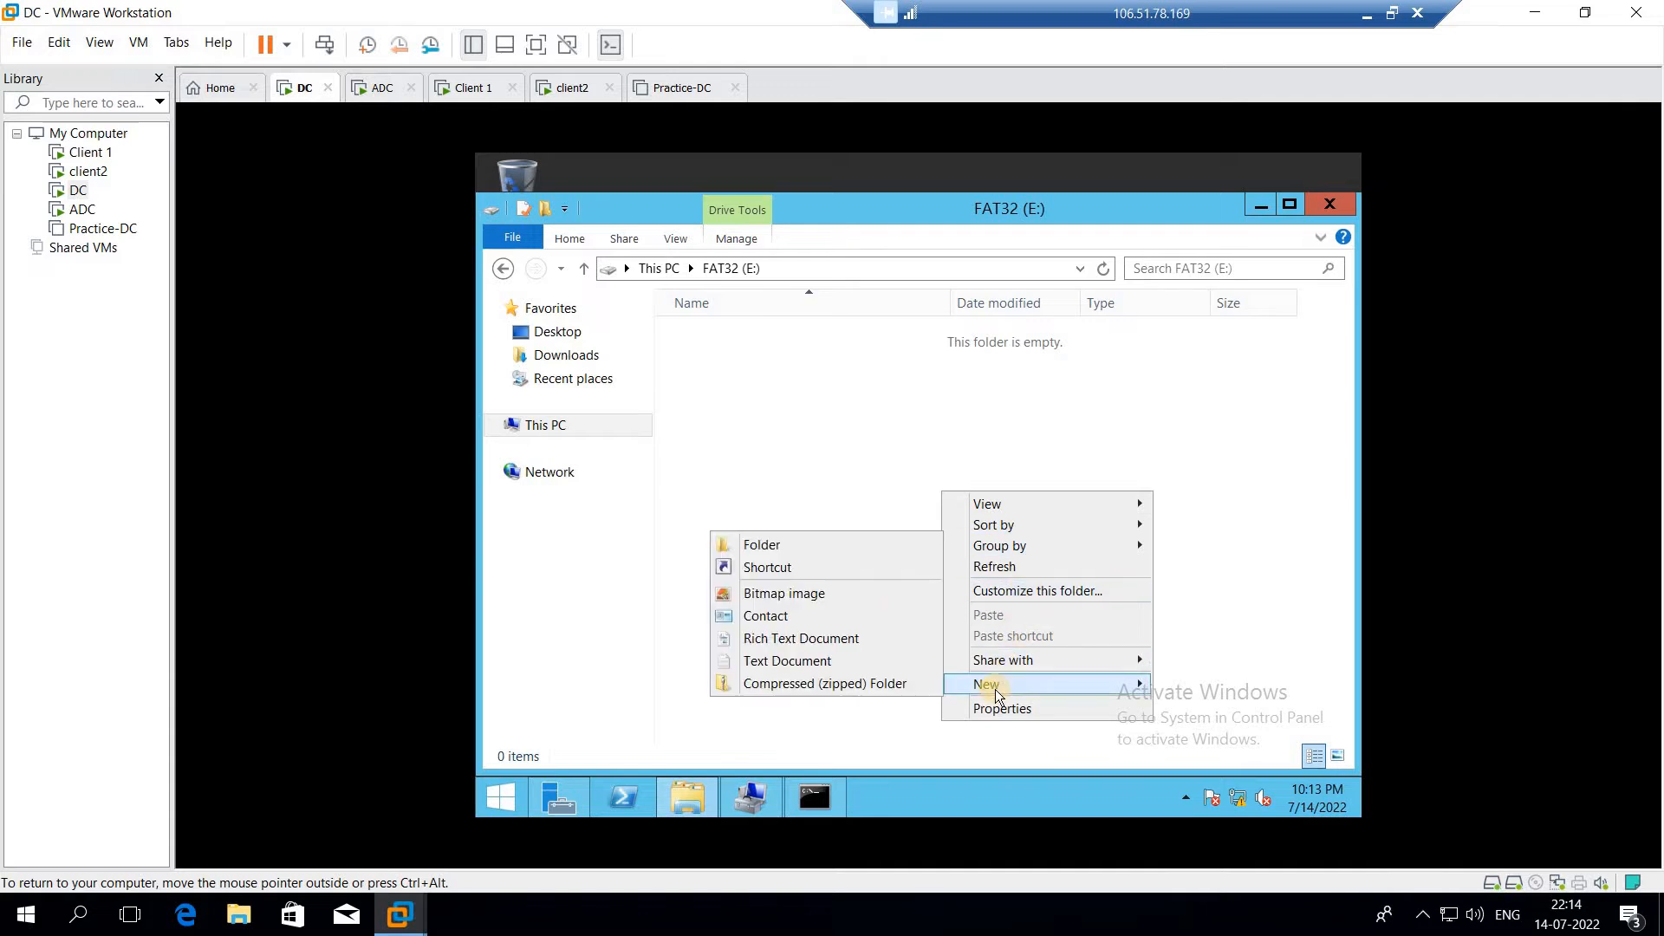
pyautogui.click(853, 543)
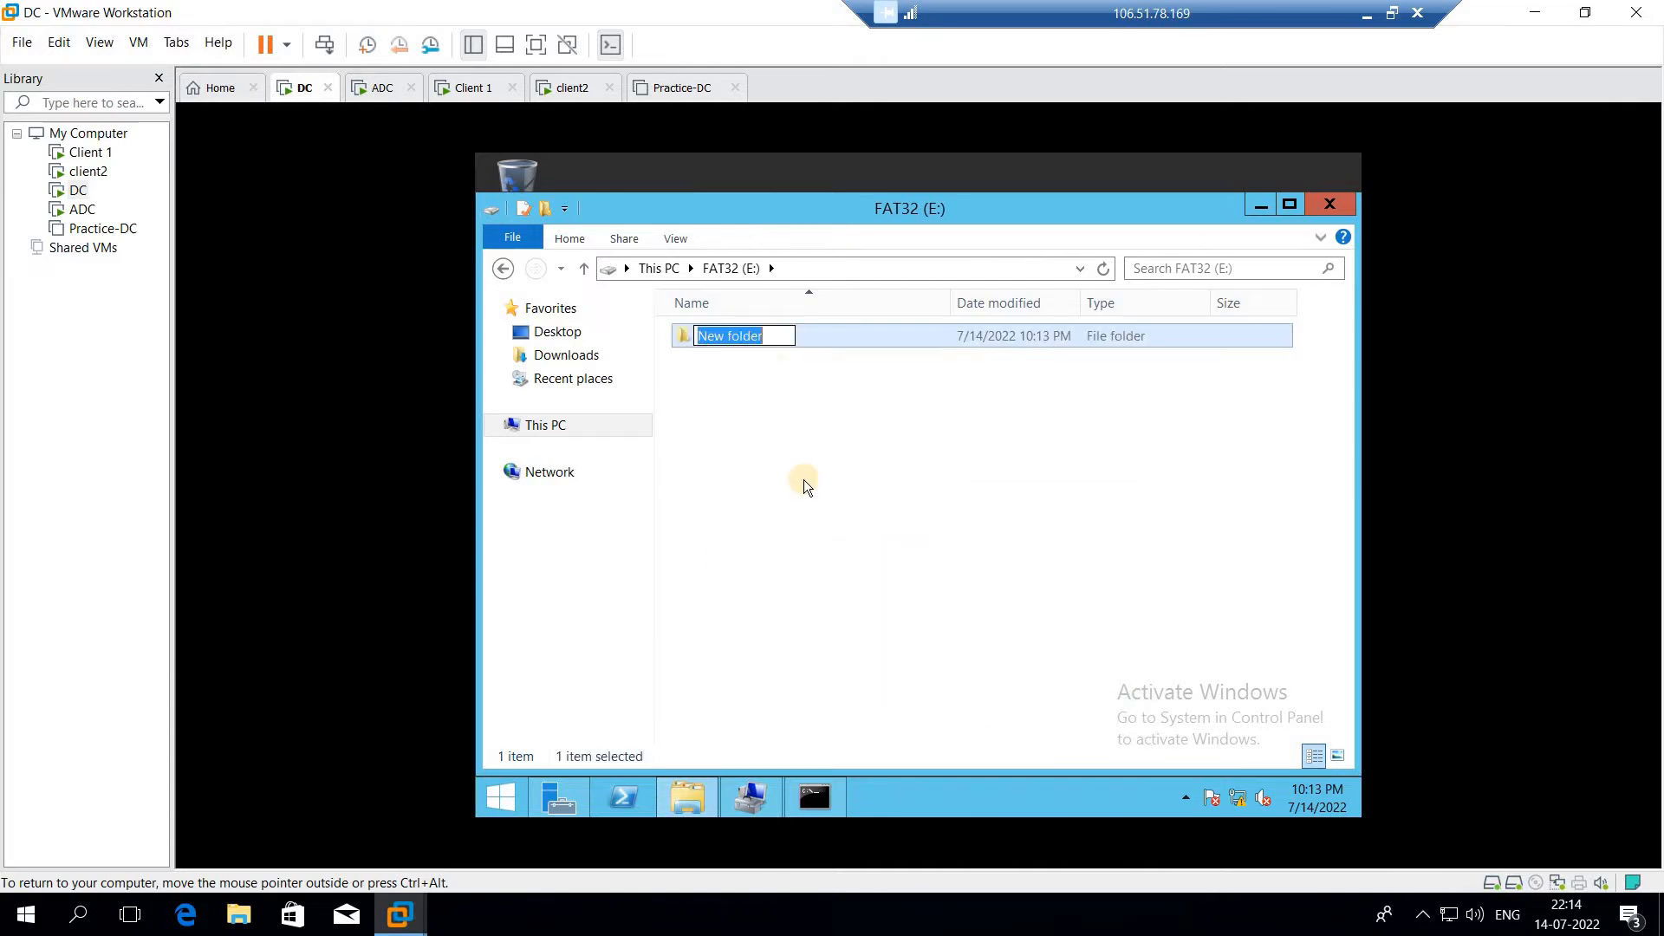
pyautogui.write('PKS')
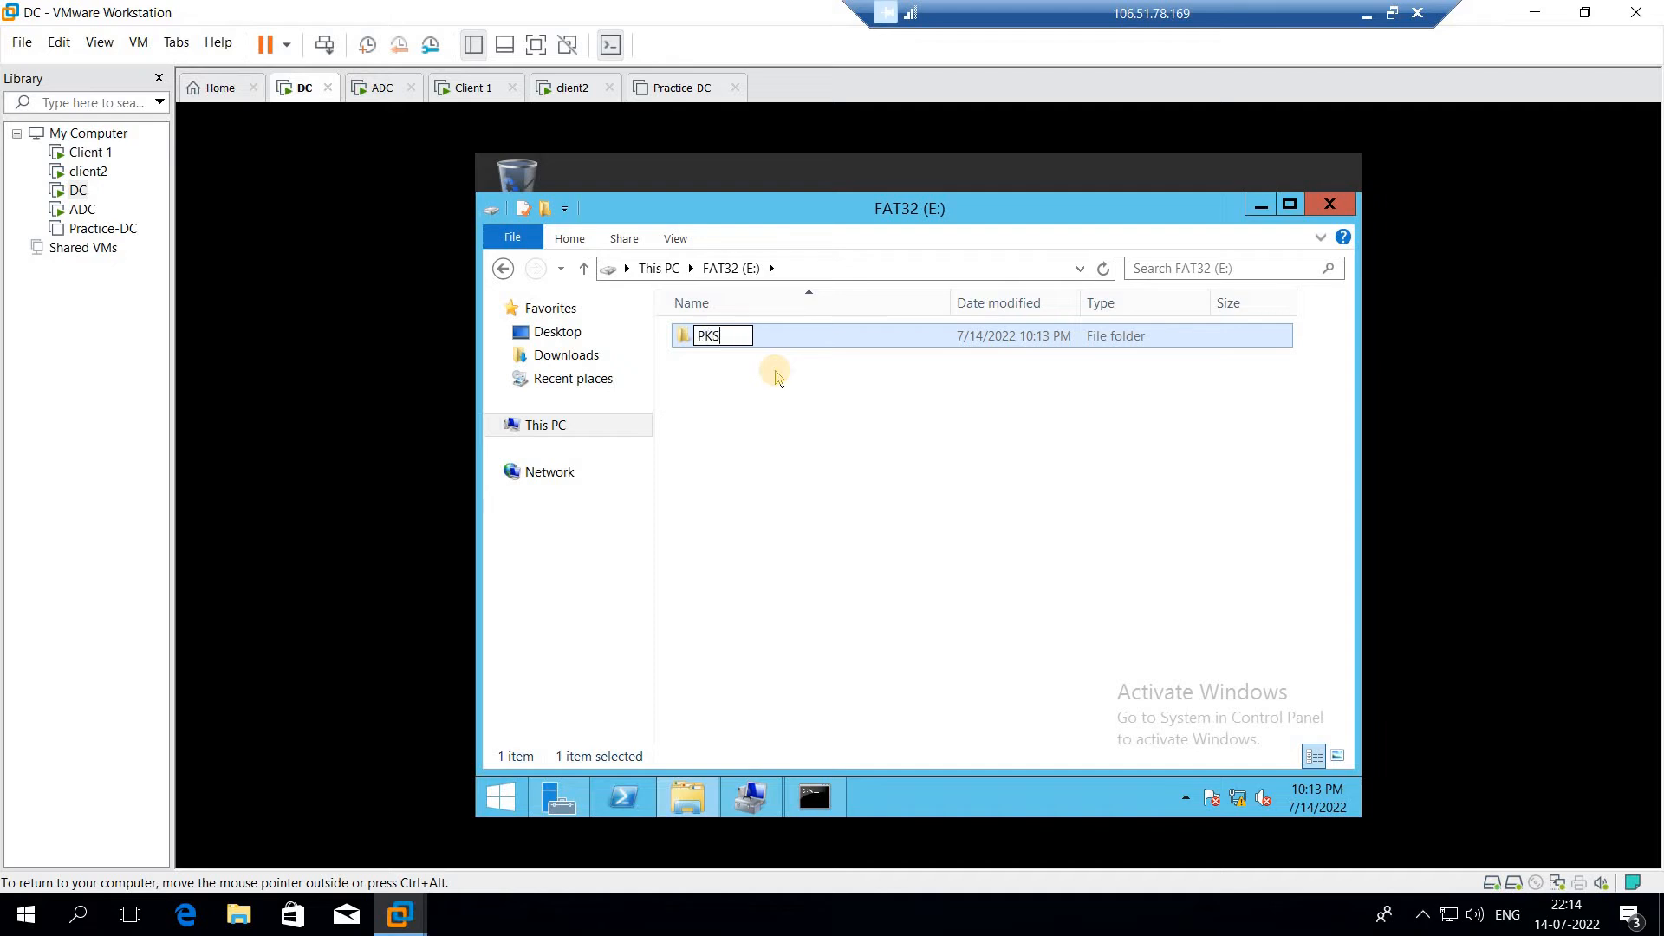
pyautogui.press('Return')
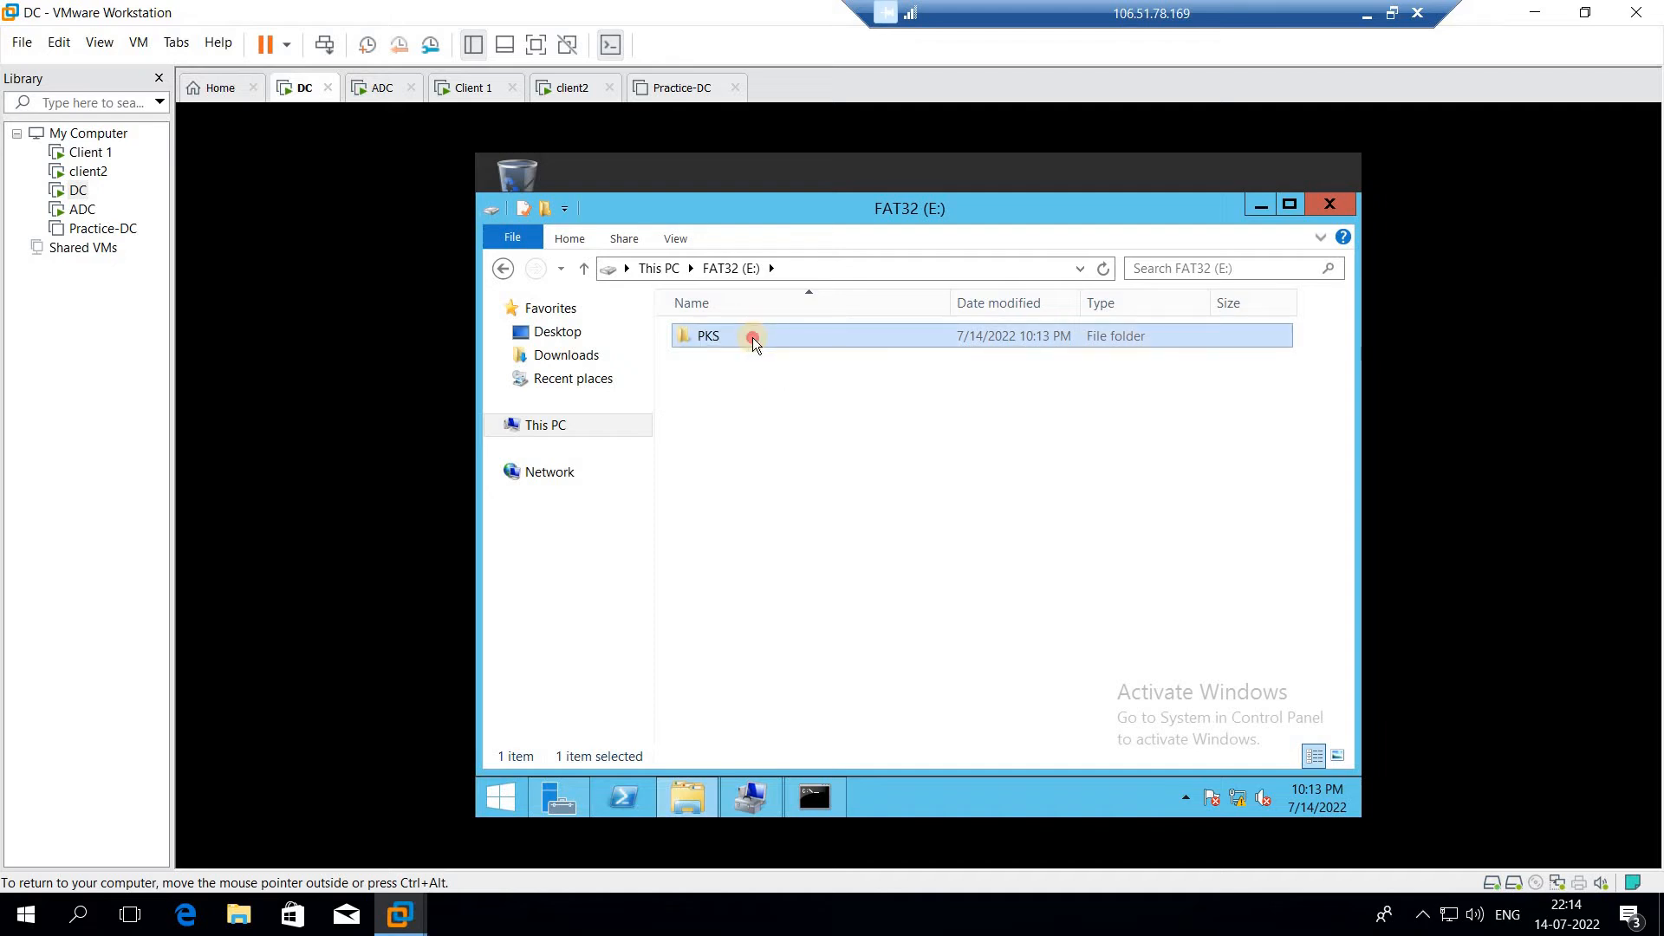
# Open the PKS folder and create a text document in it with the default name
pyautogui.doubleClick(753, 337)
pyautogui.rightClick(862, 456)
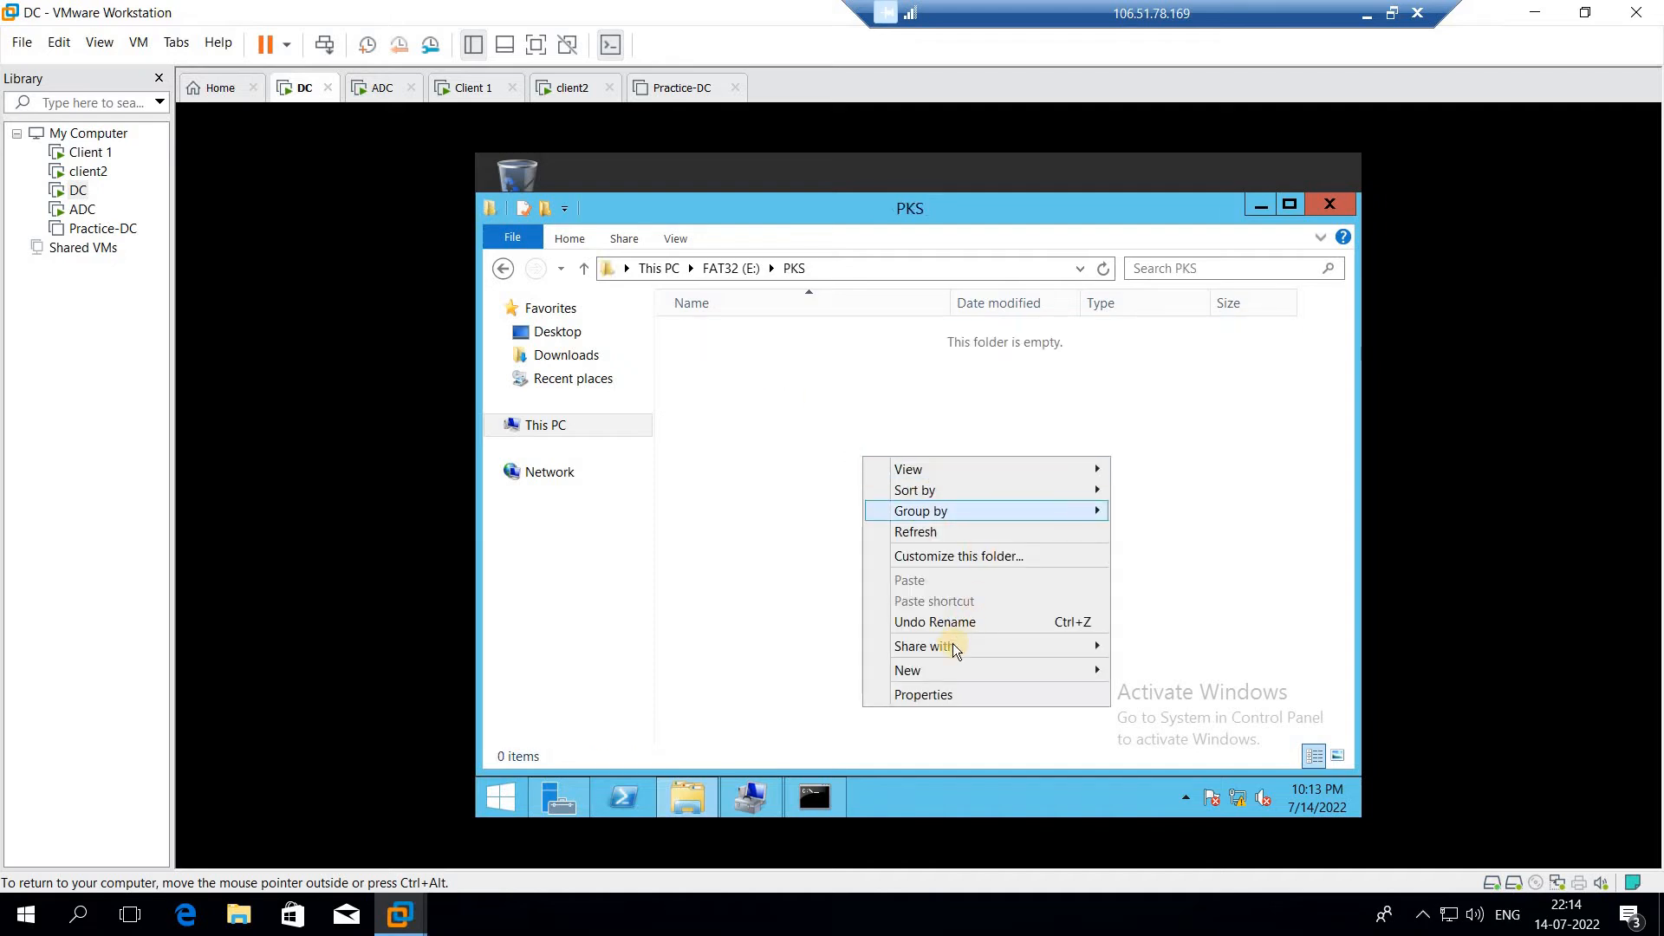
pyautogui.moveTo(995, 668)
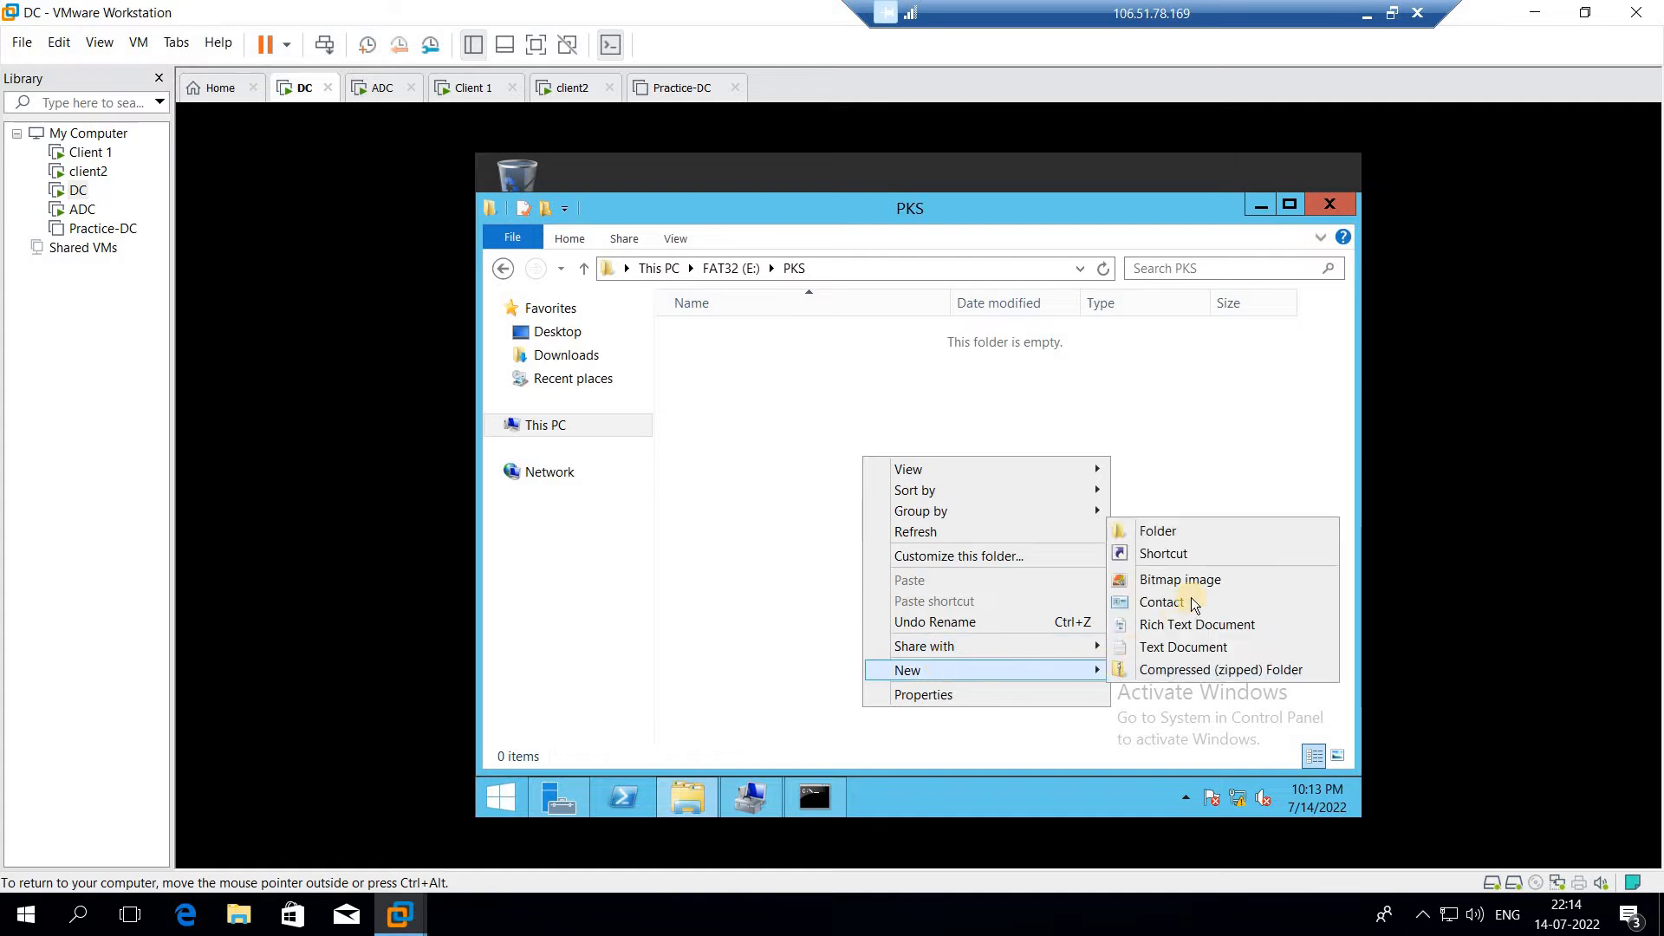
pyautogui.click(1172, 648)
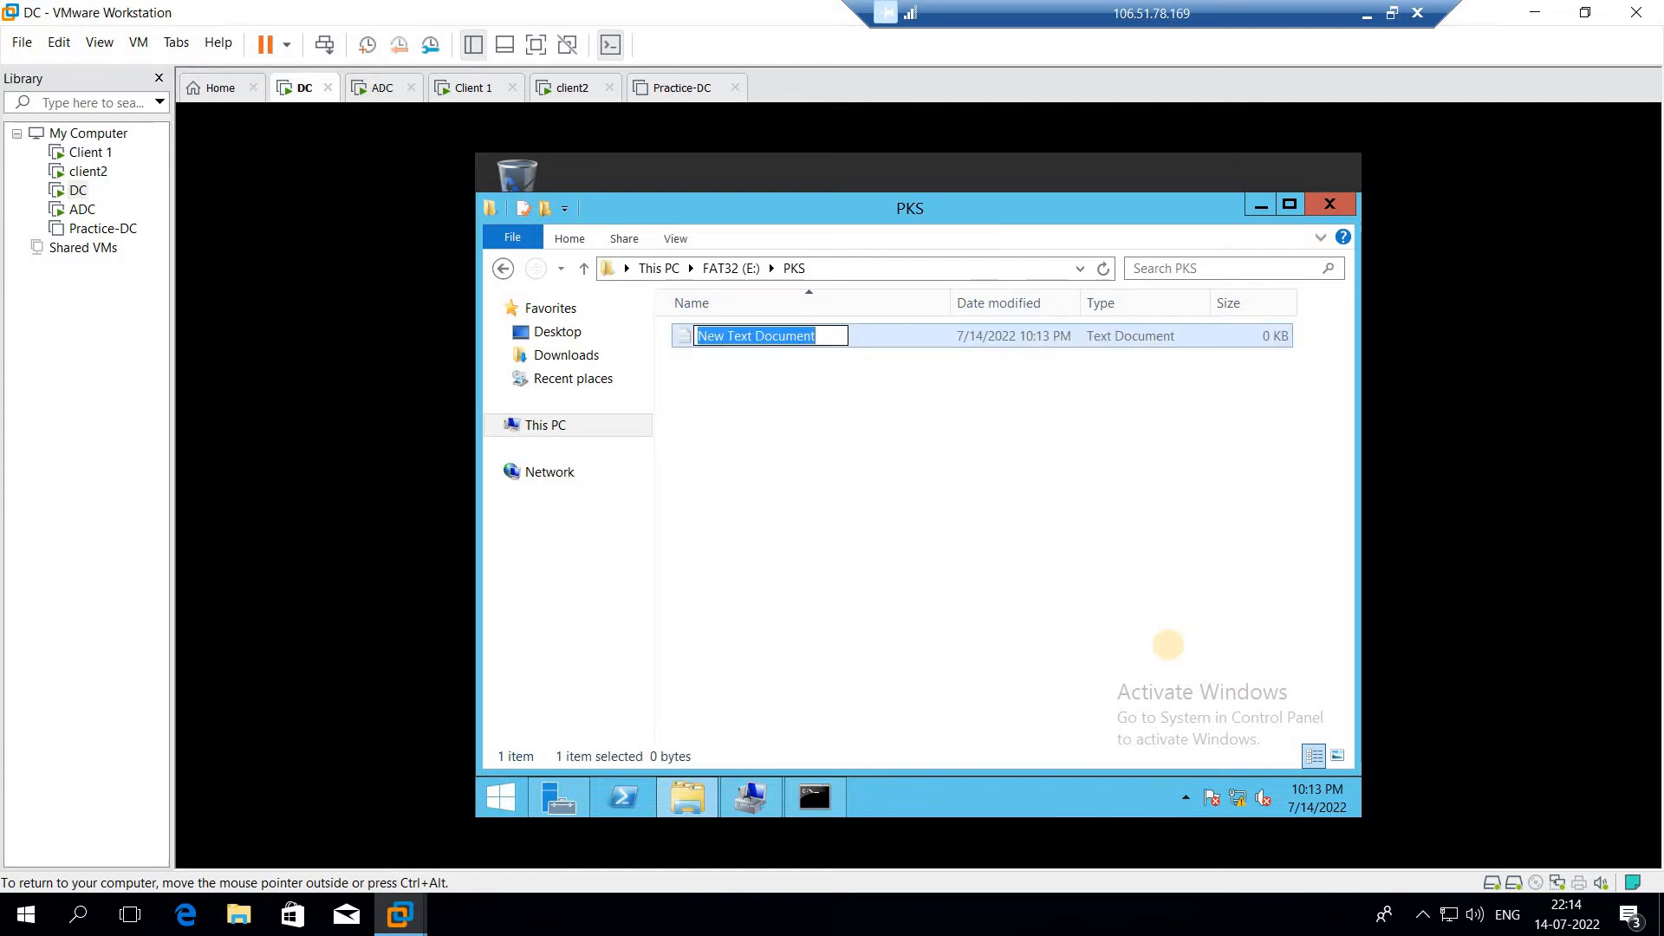
pyautogui.click(943, 492)
# Create a subfolder named Sharing inside the PKS folder
pyautogui.rightClick(913, 461)
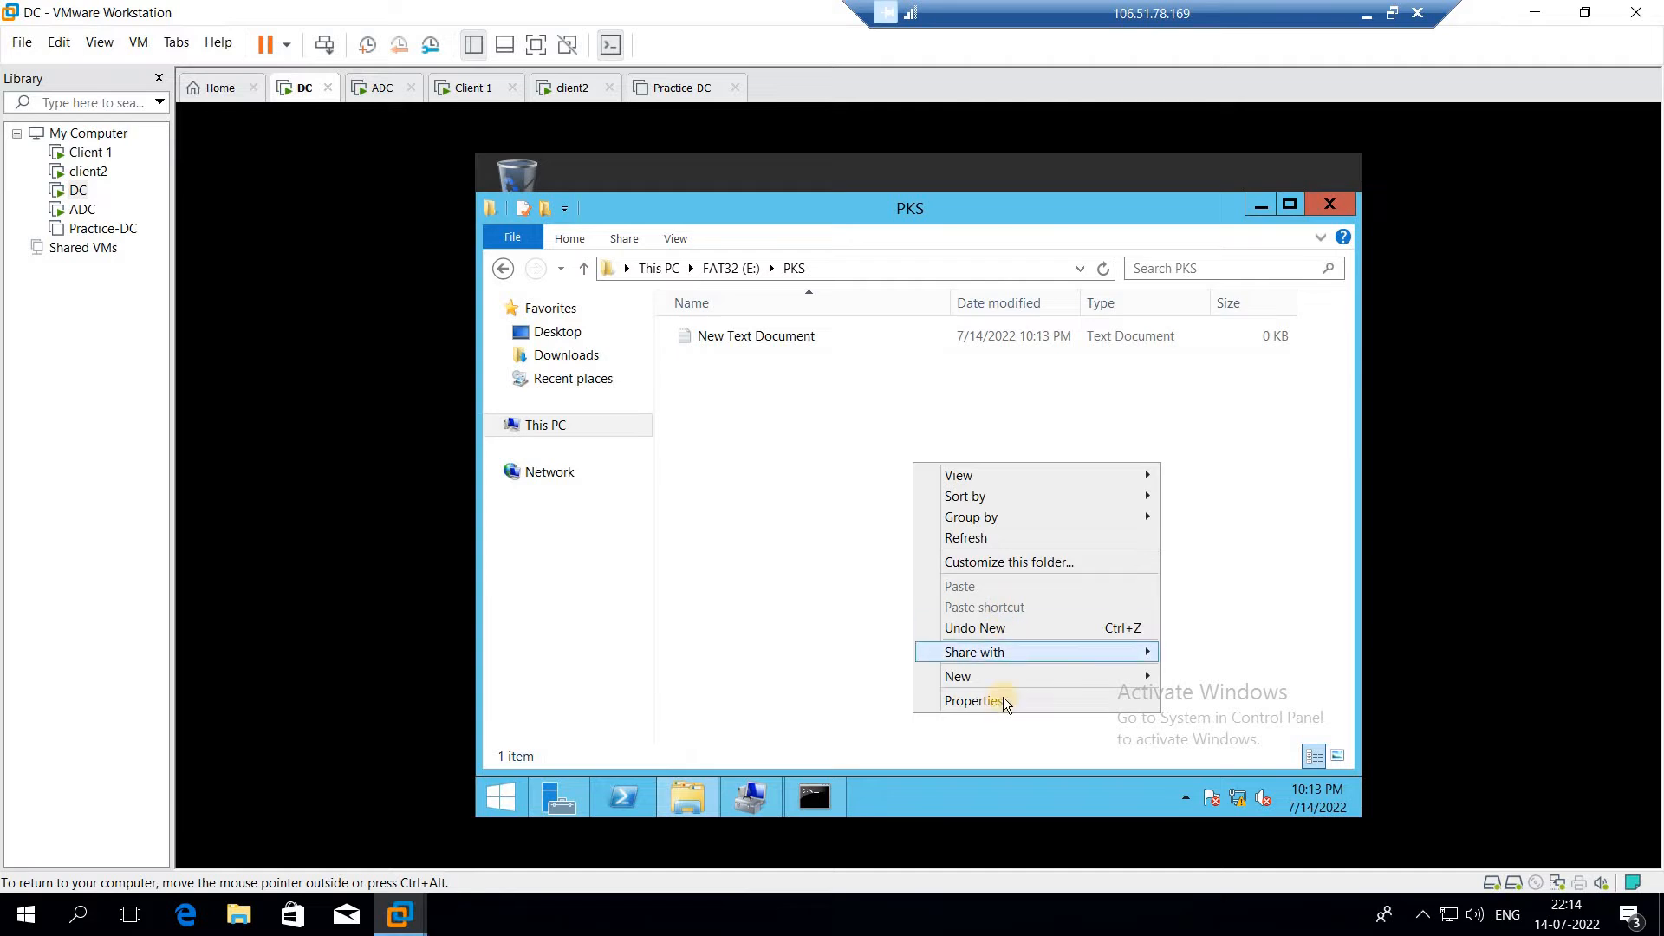
pyautogui.moveTo(1122, 675)
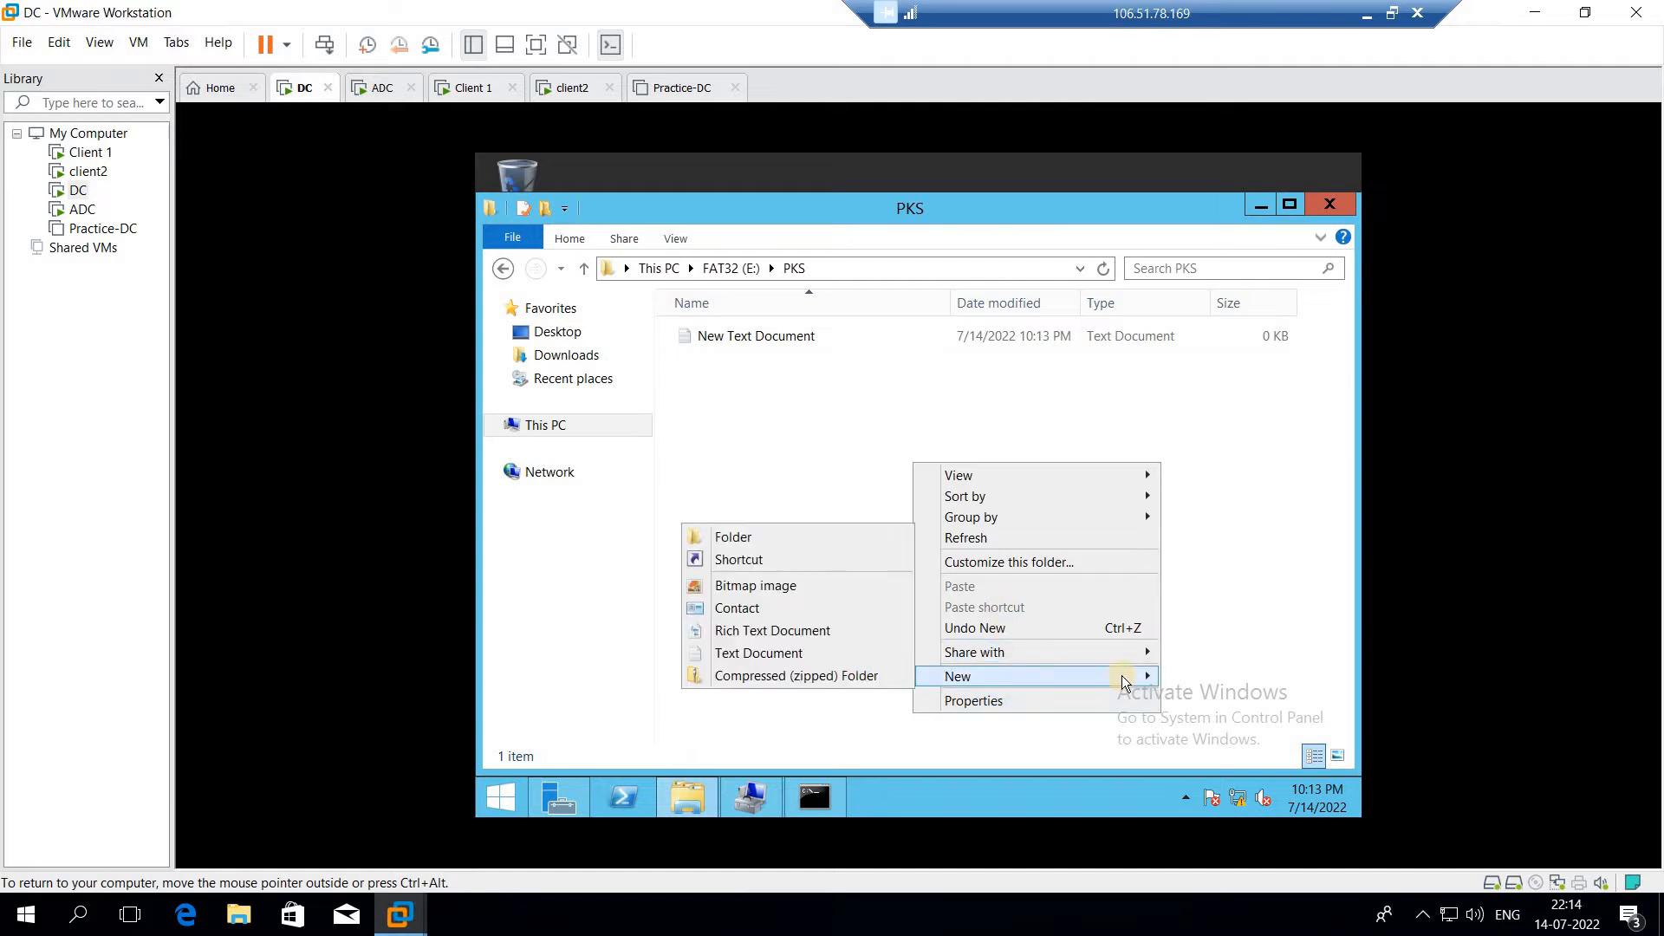
pyautogui.click(865, 538)
pyautogui.write('Sharing')
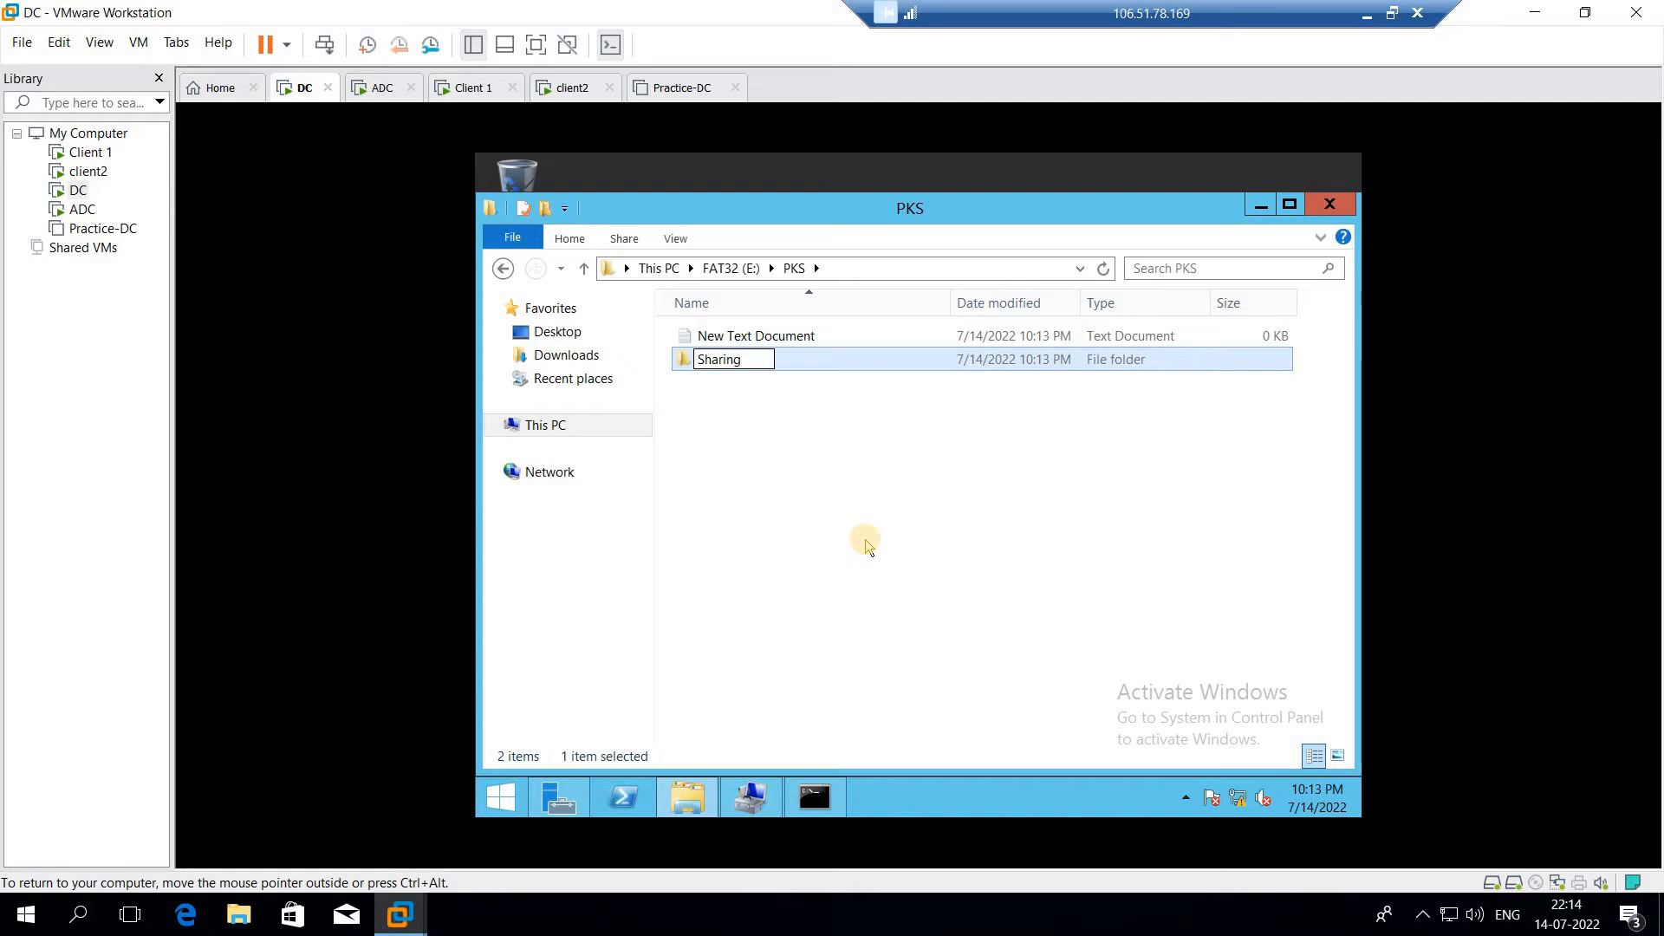
pyautogui.press('Return')
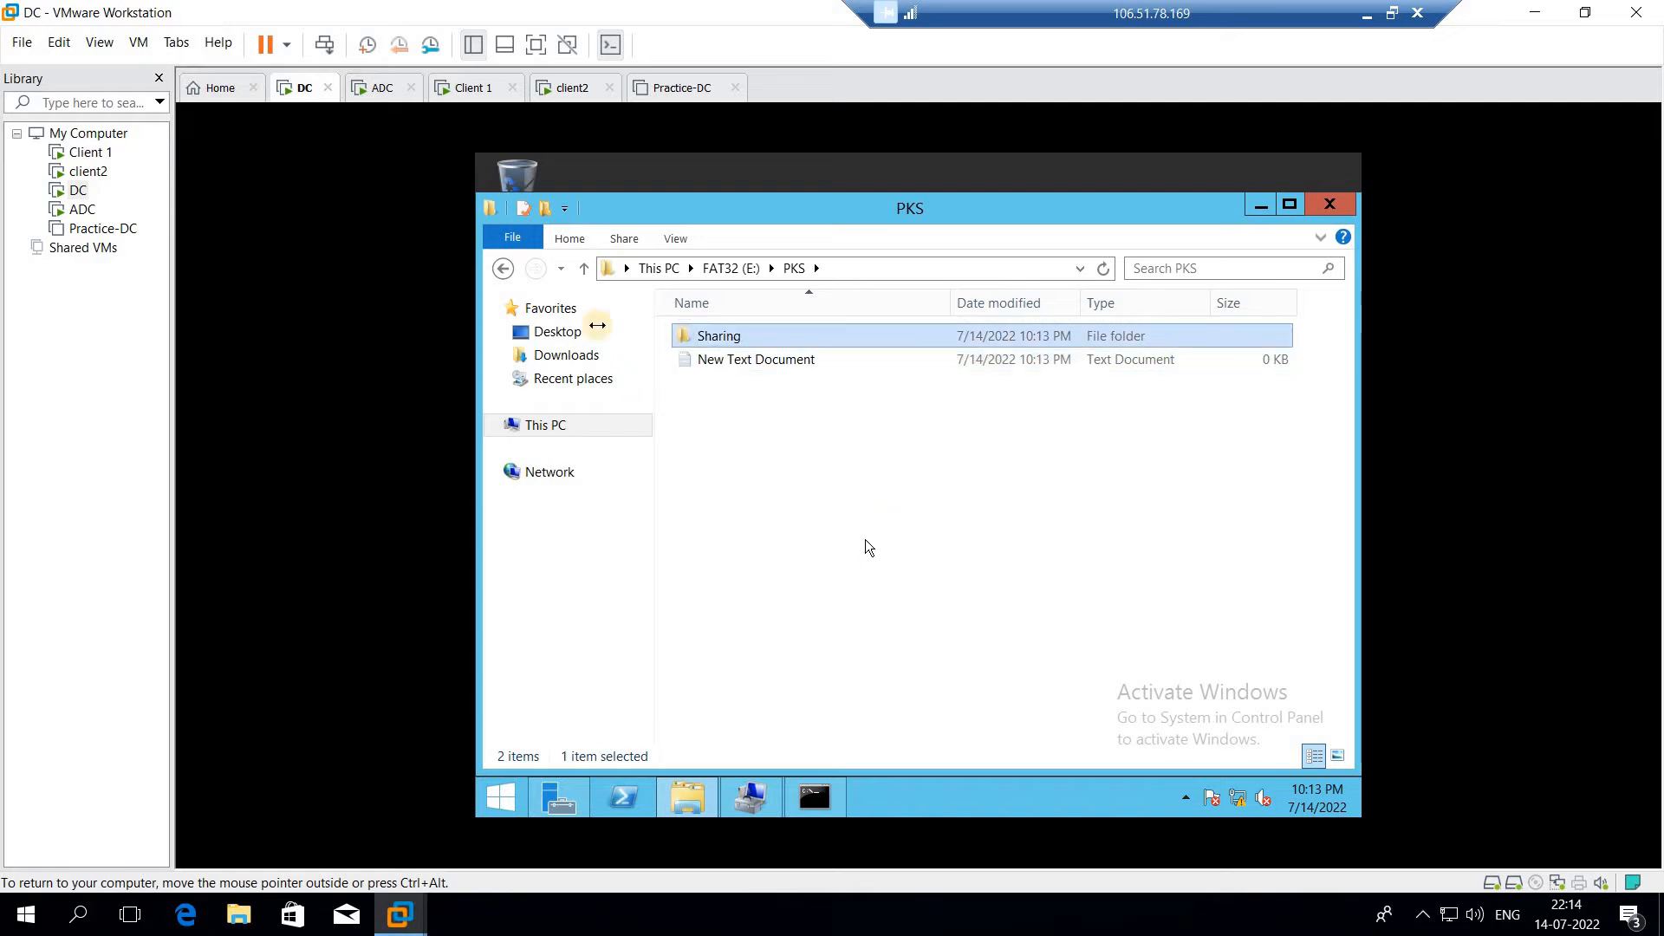
# Return to the E: drive, open the PKS folder's sharing properties, and look at the basic File Sharing dialog without sharing
pyautogui.click(502, 270)
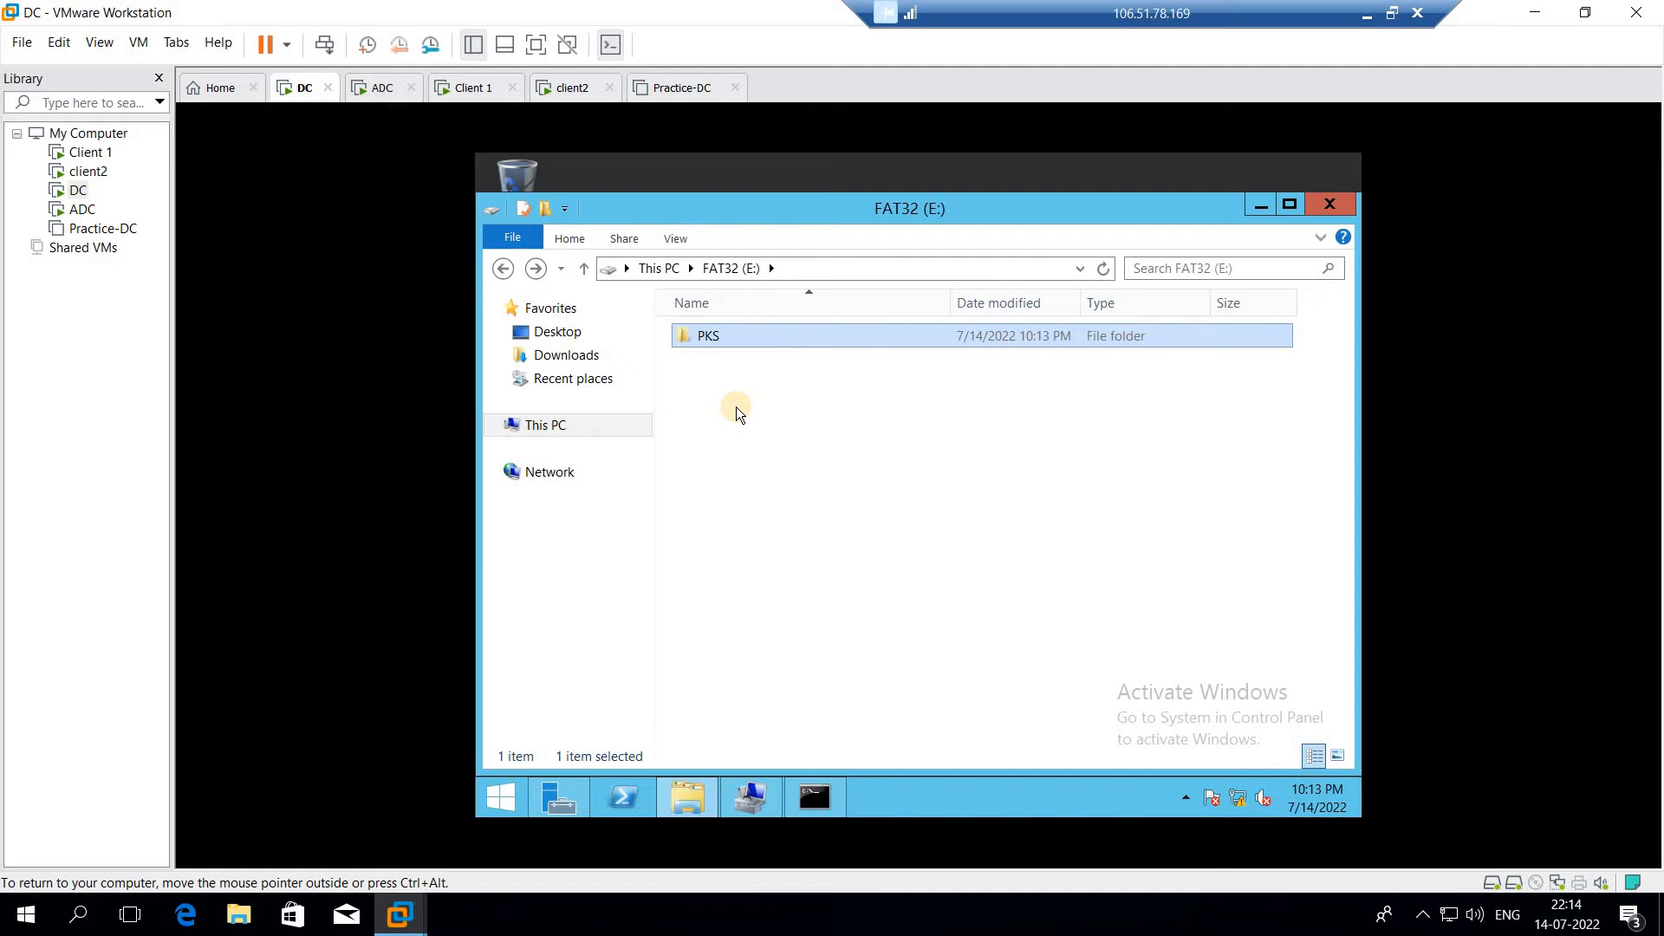
pyautogui.rightClick(746, 336)
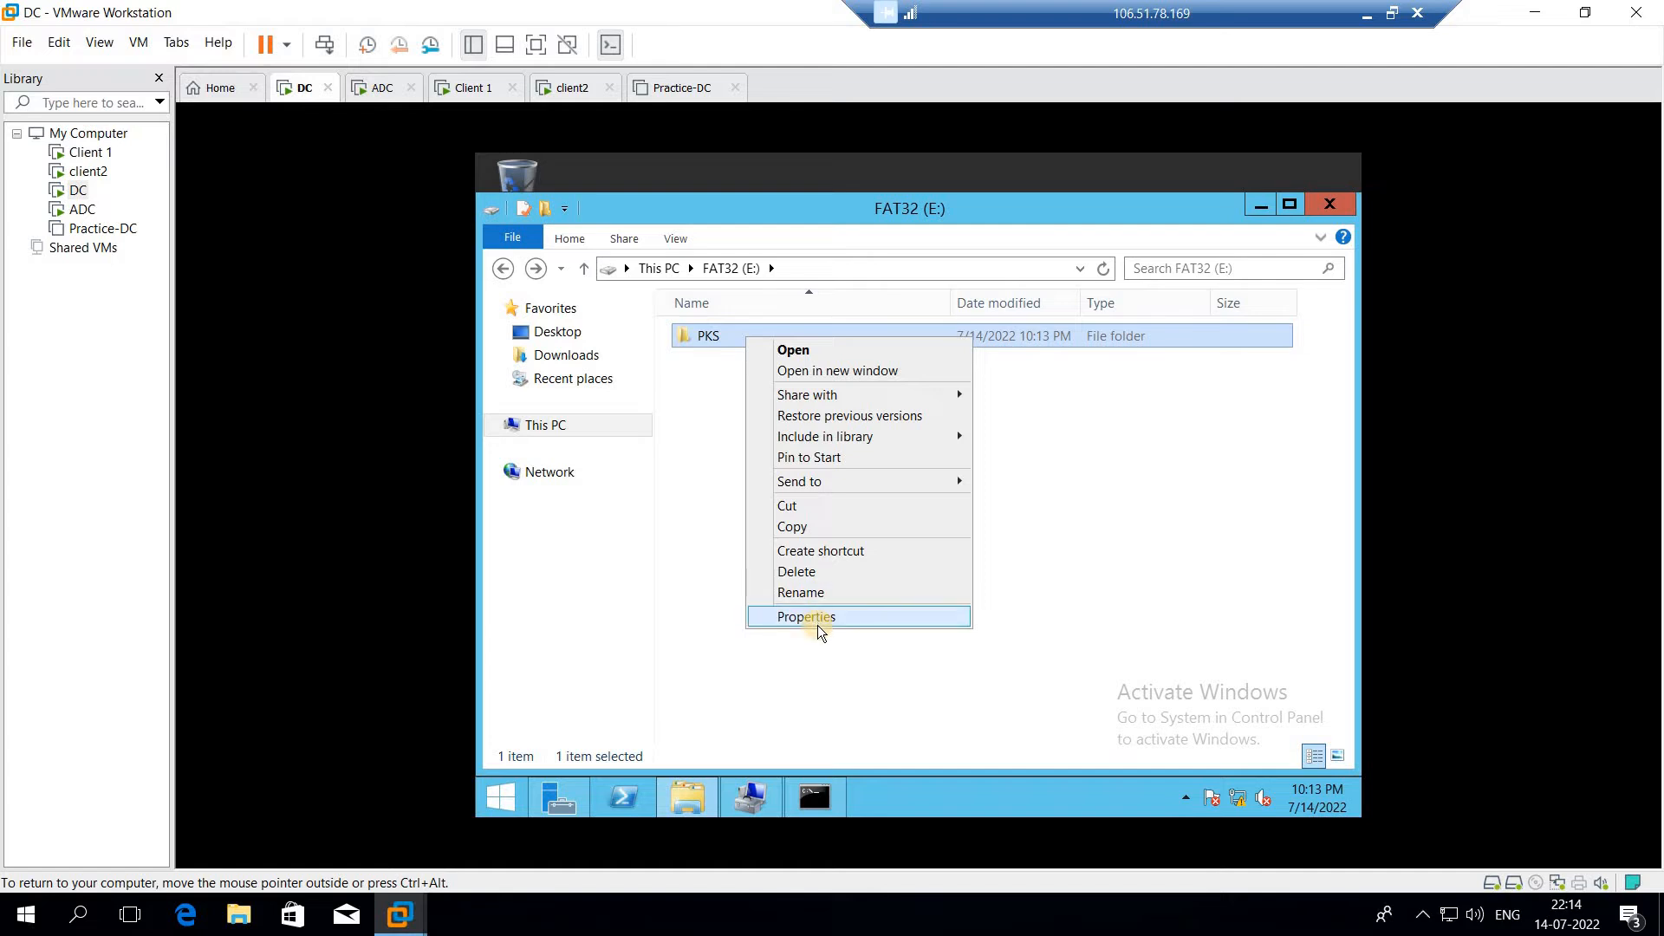
pyautogui.click(818, 626)
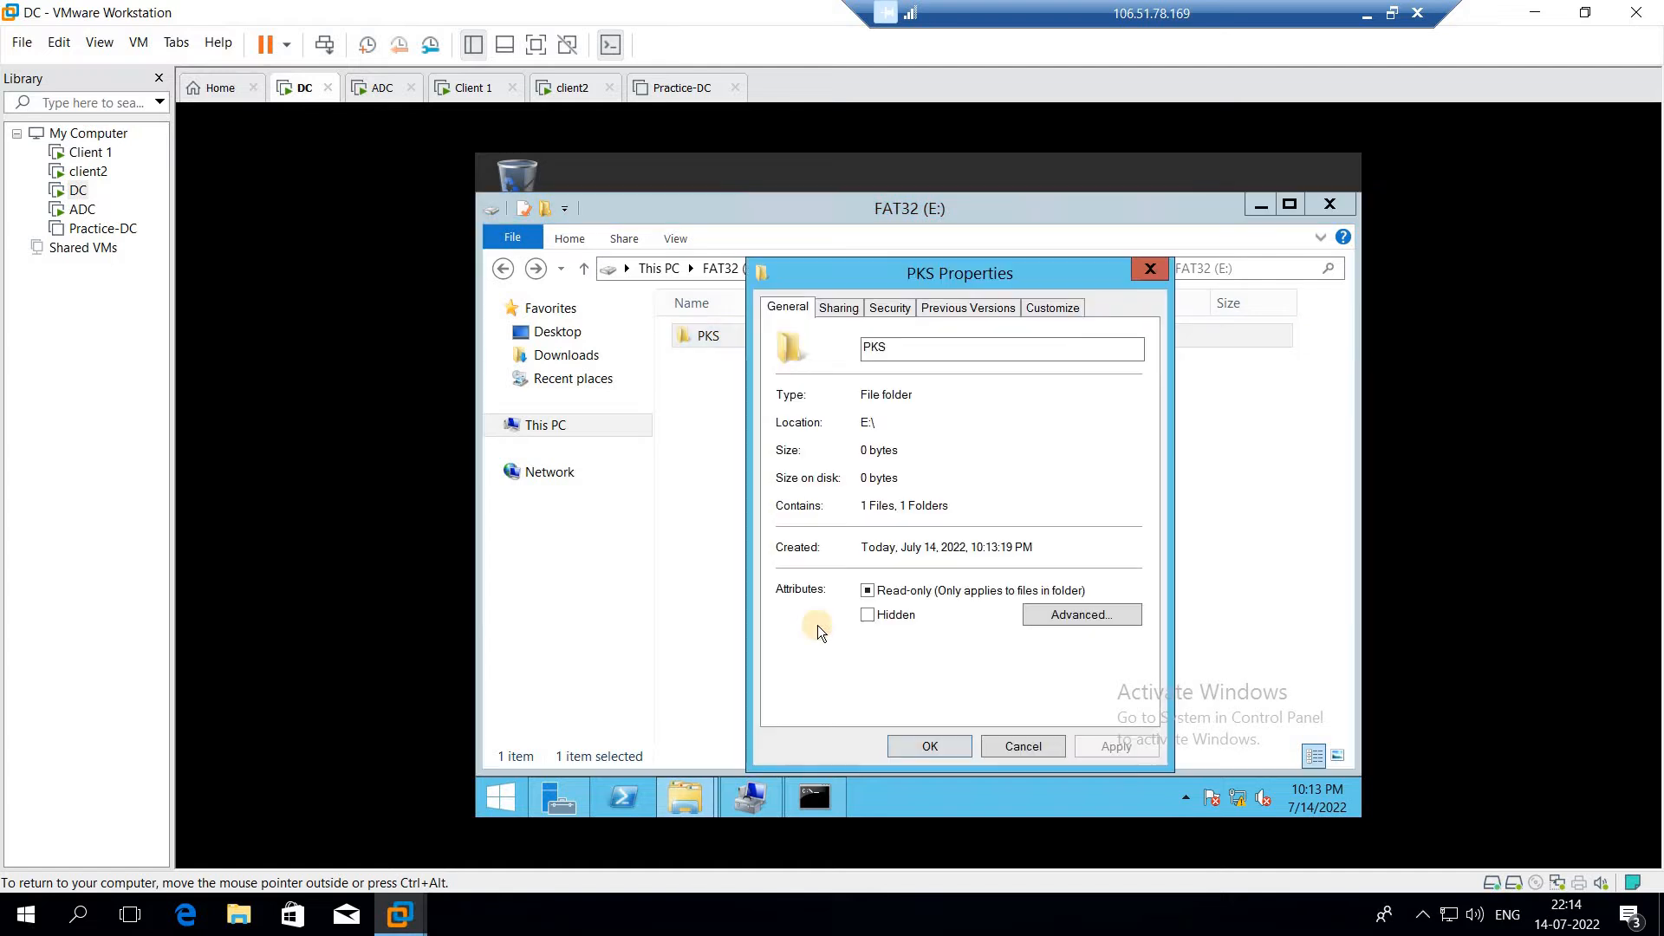
pyautogui.click(841, 308)
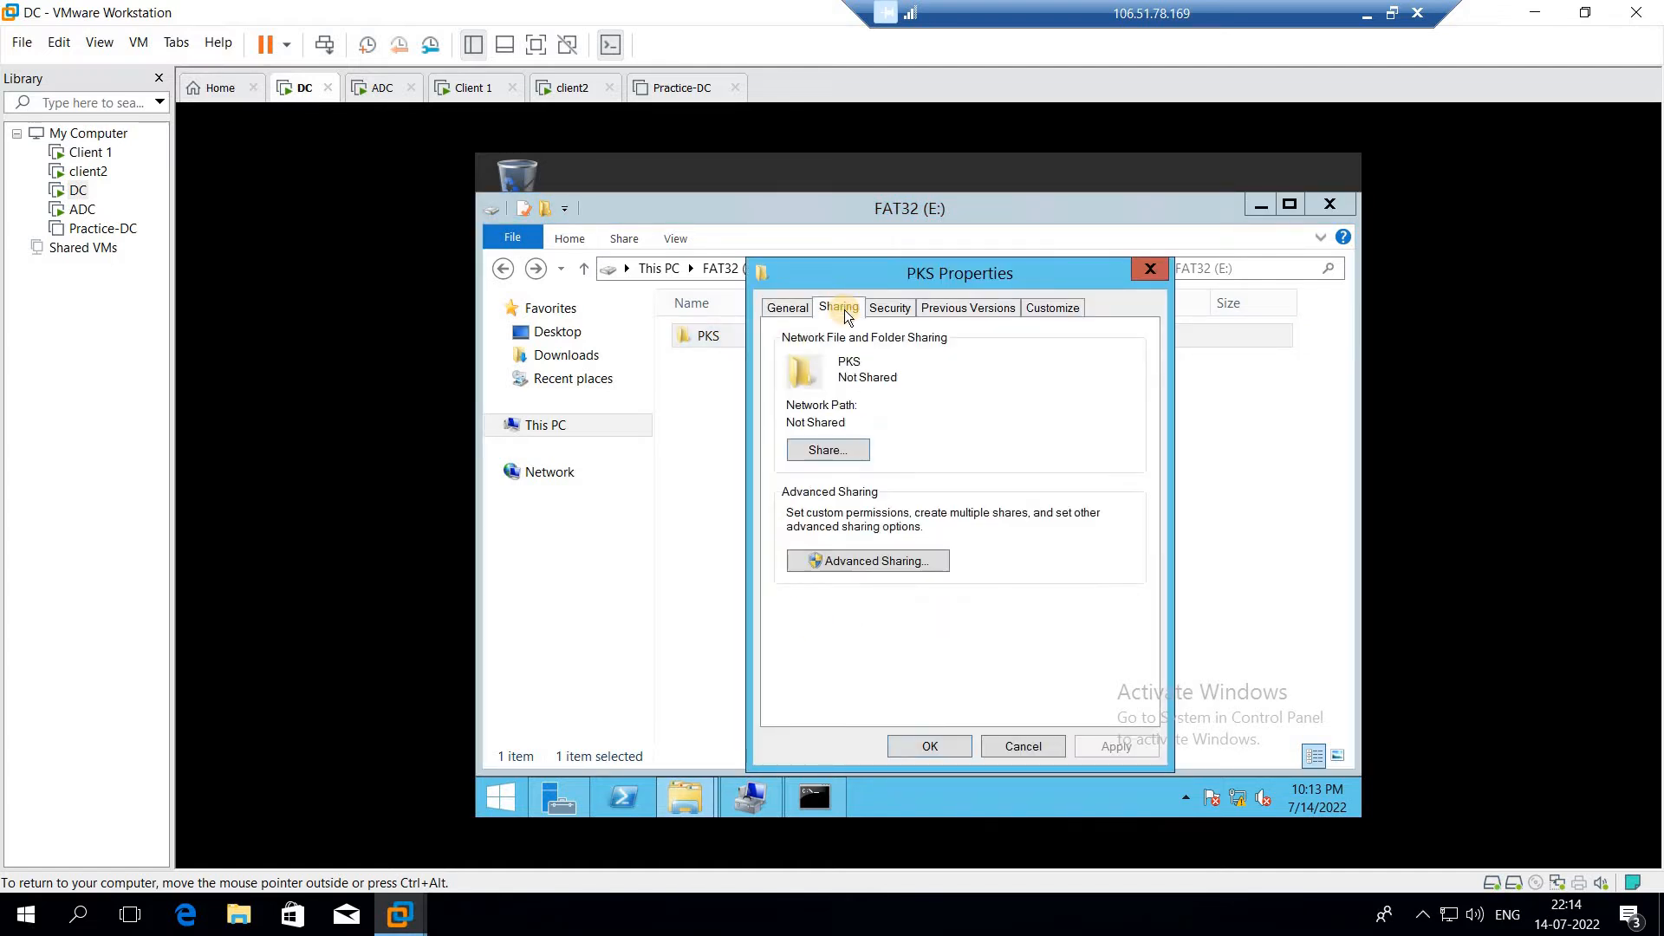
pyautogui.click(828, 450)
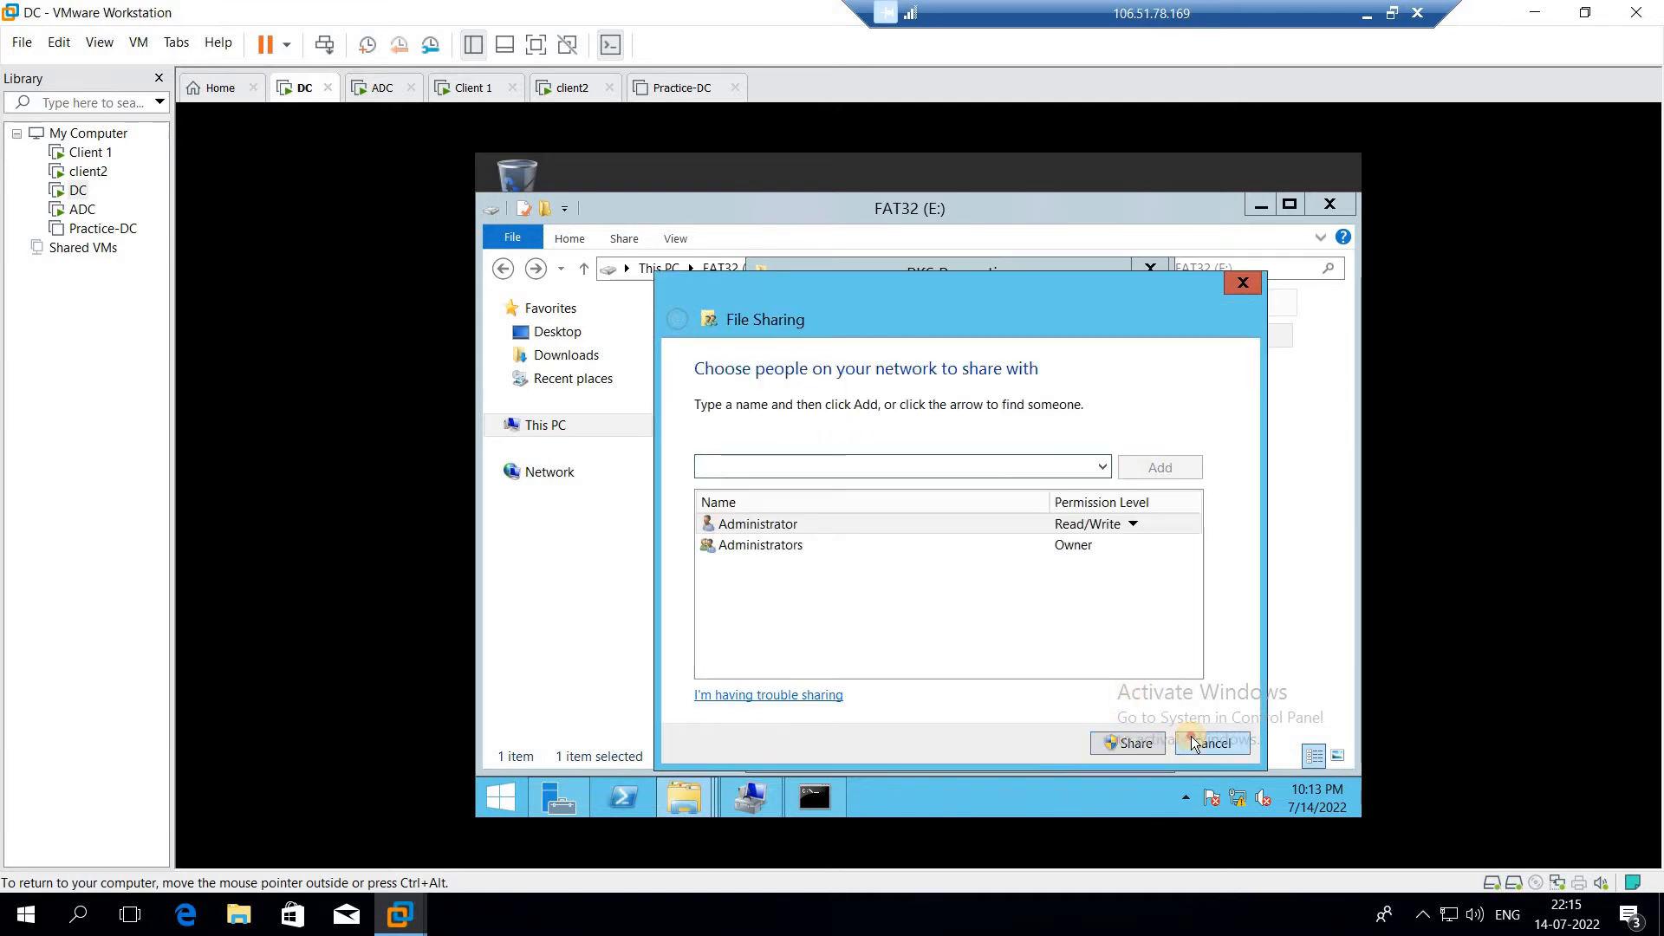
pyautogui.click(1191, 736)
# Enable sharing of the folder in Advanced Sharing, keeping PKS as the share name
pyautogui.click(923, 563)
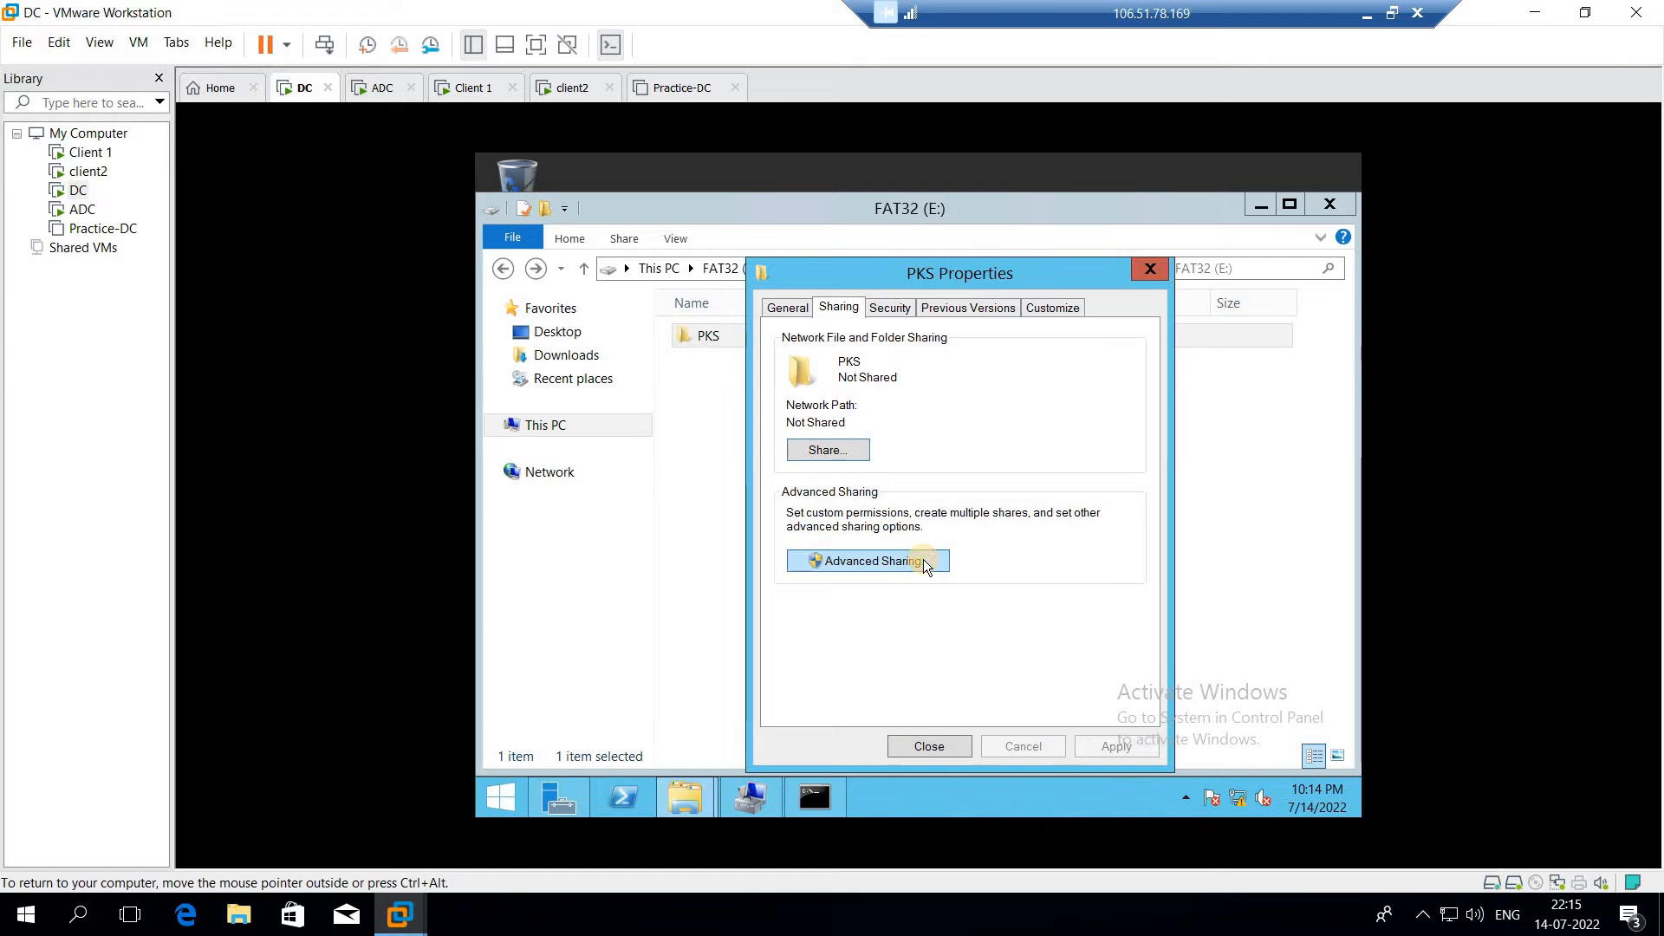
pyautogui.click(784, 347)
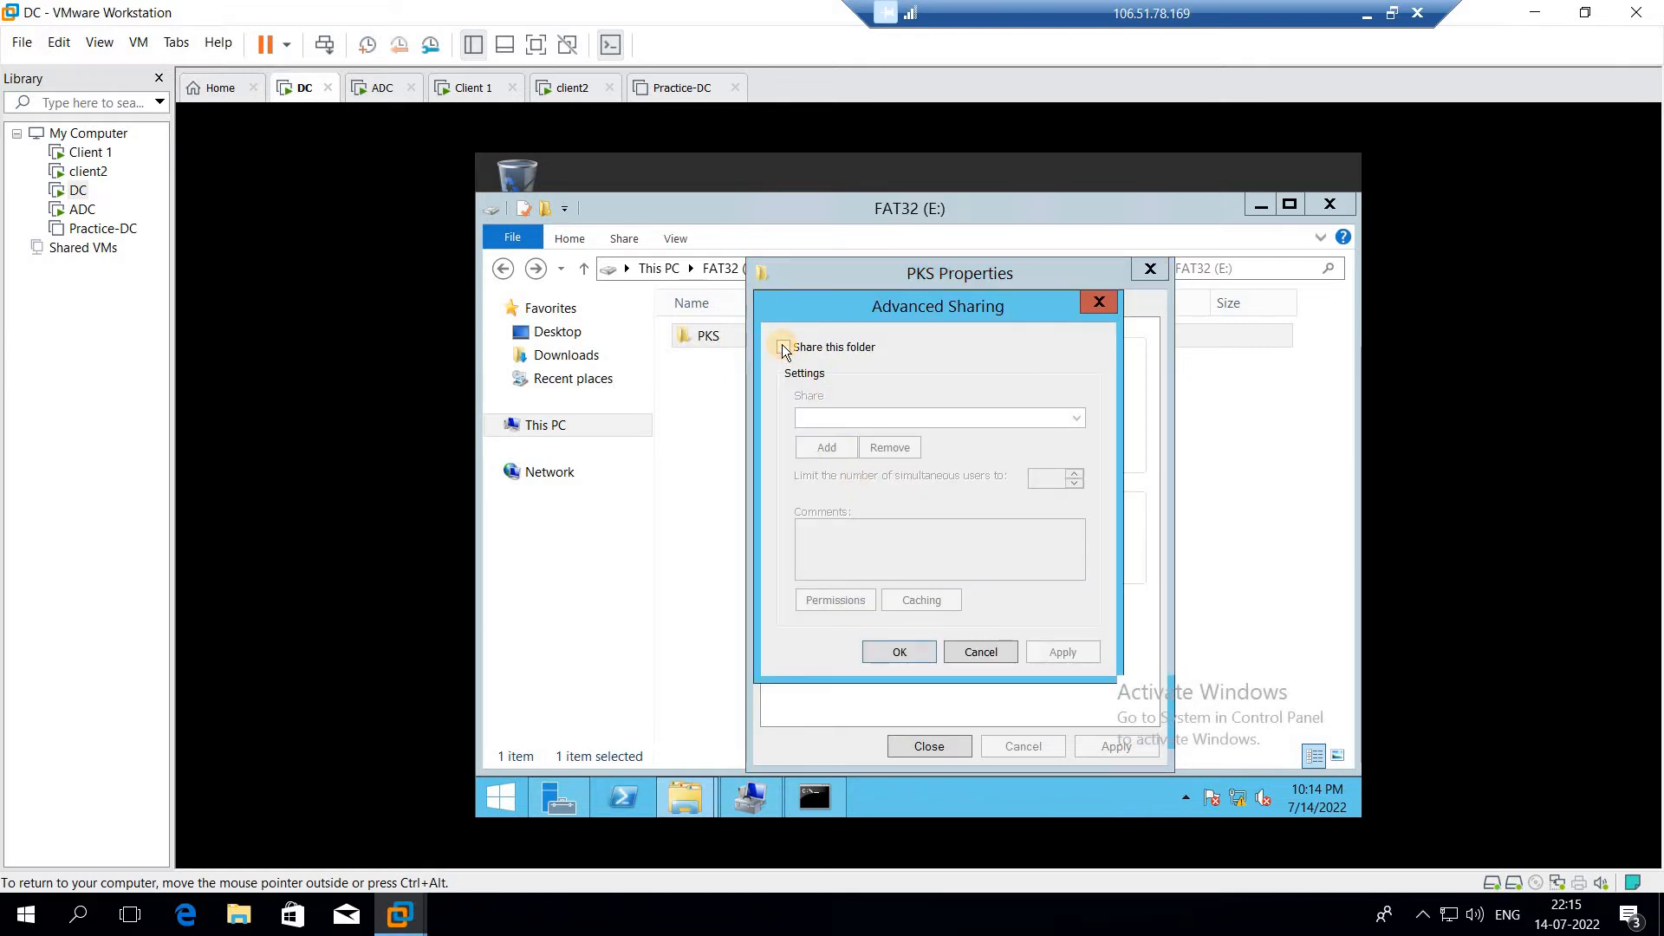
pyautogui.click(860, 422)
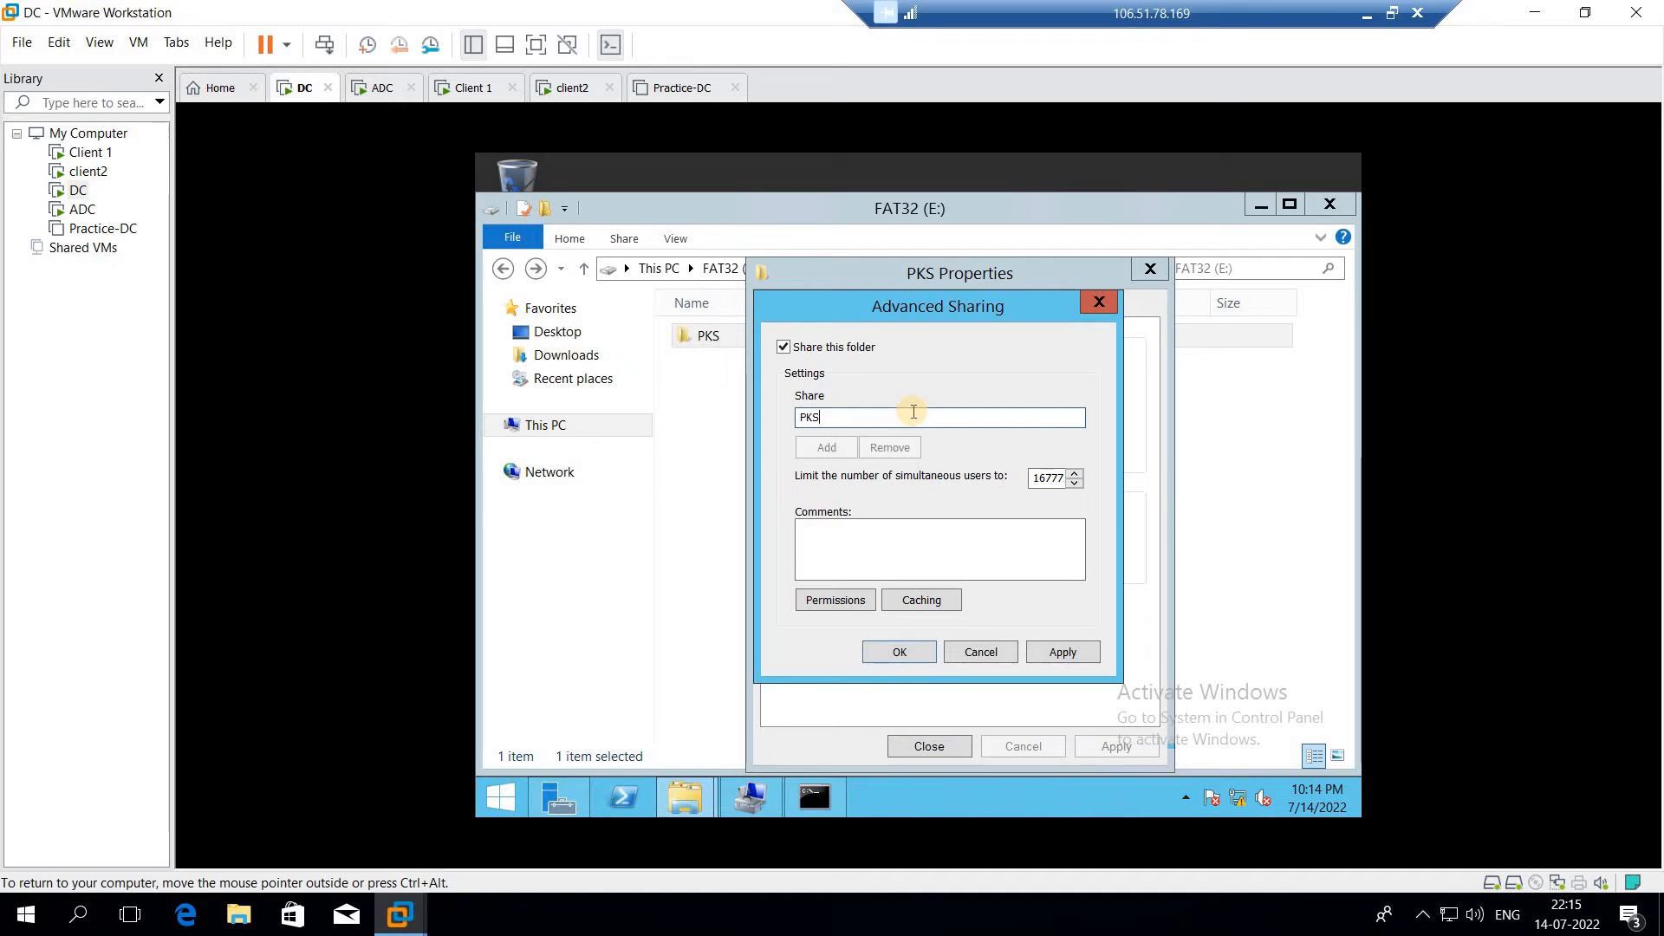
pyautogui.write('$')
pyautogui.press('BackSpace')
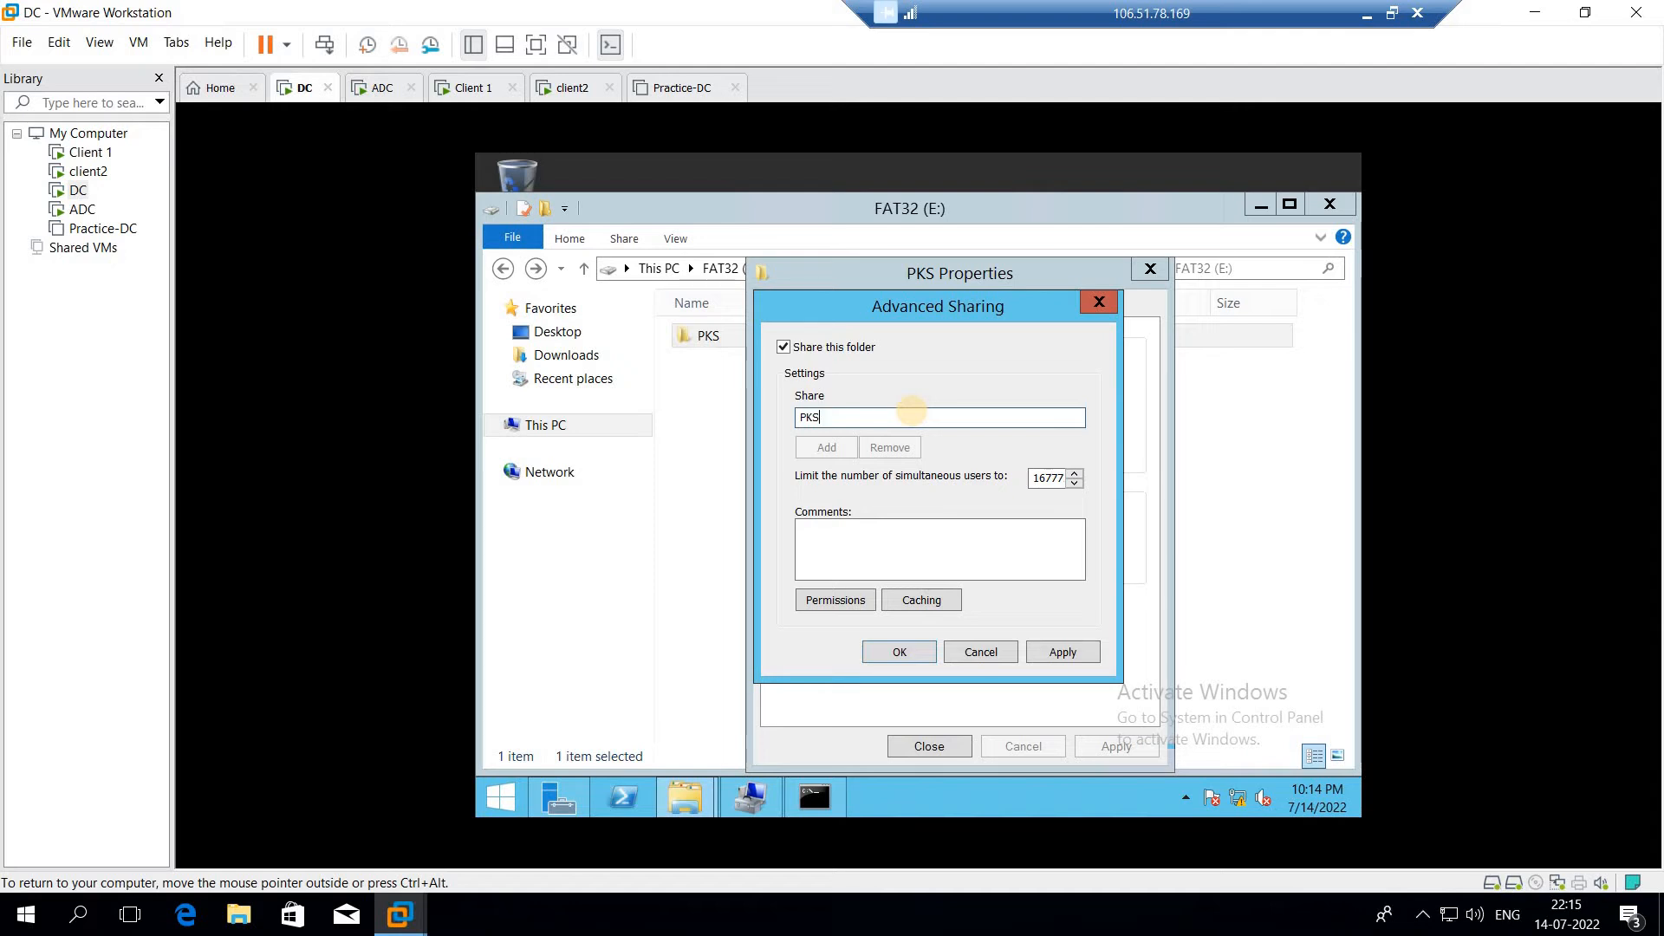
# Allow Everyone Full Control in the PKS share permissions, apply the sharing settings, and close the folder's properties
pyautogui.click(813, 598)
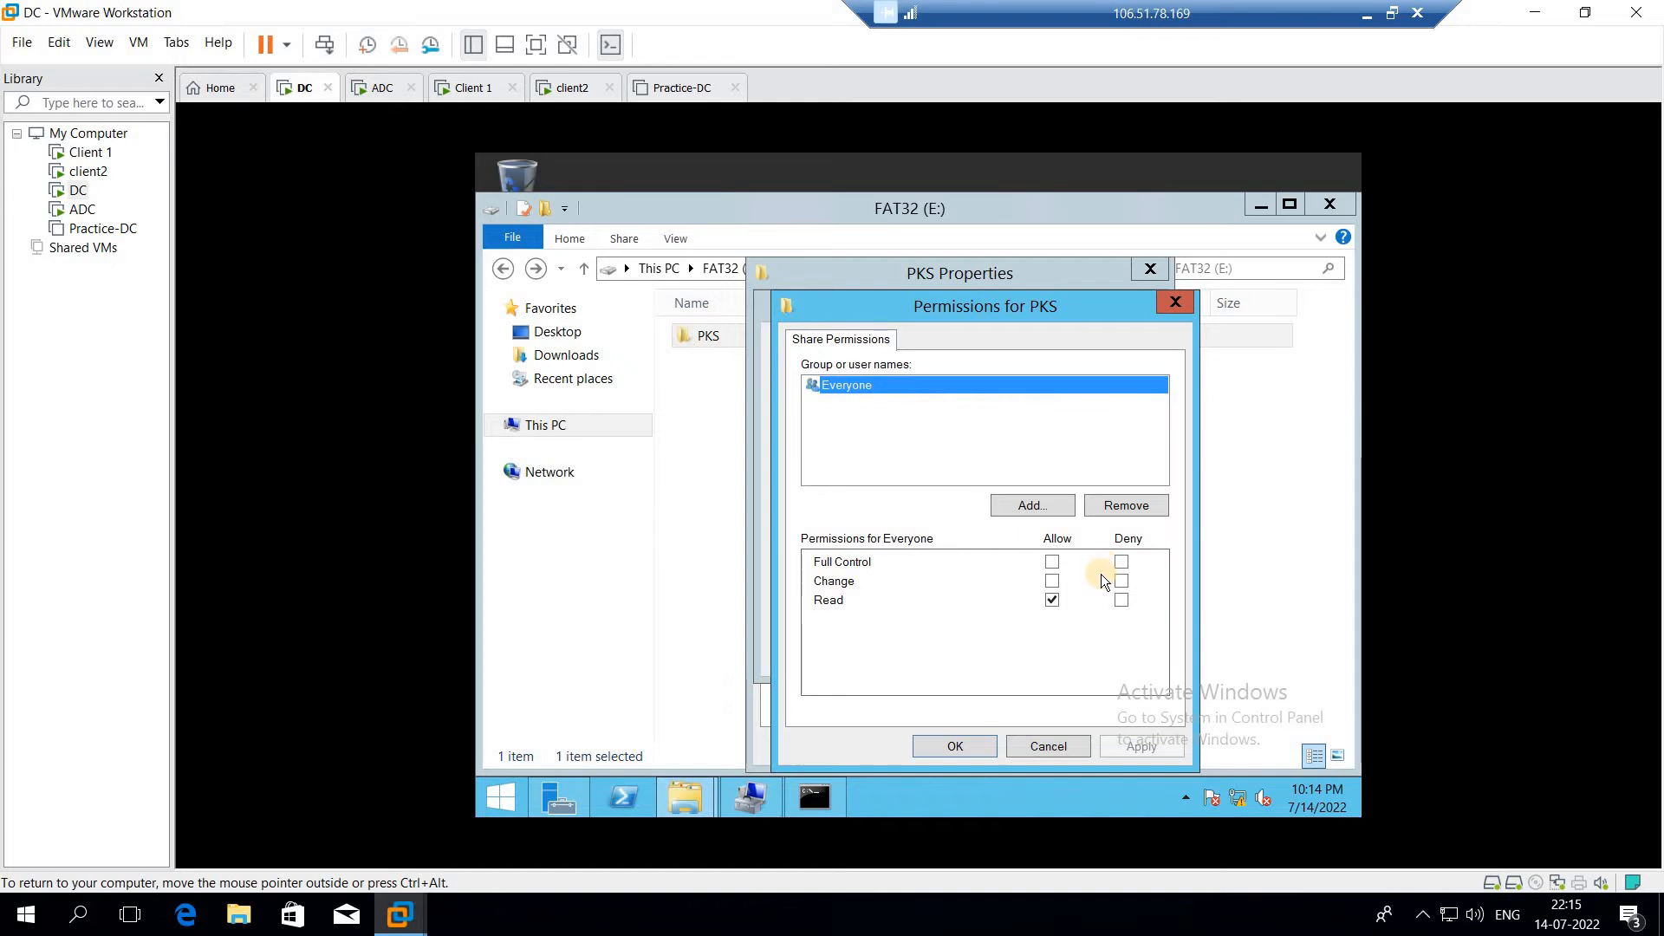
pyautogui.click(1053, 562)
pyautogui.click(1149, 750)
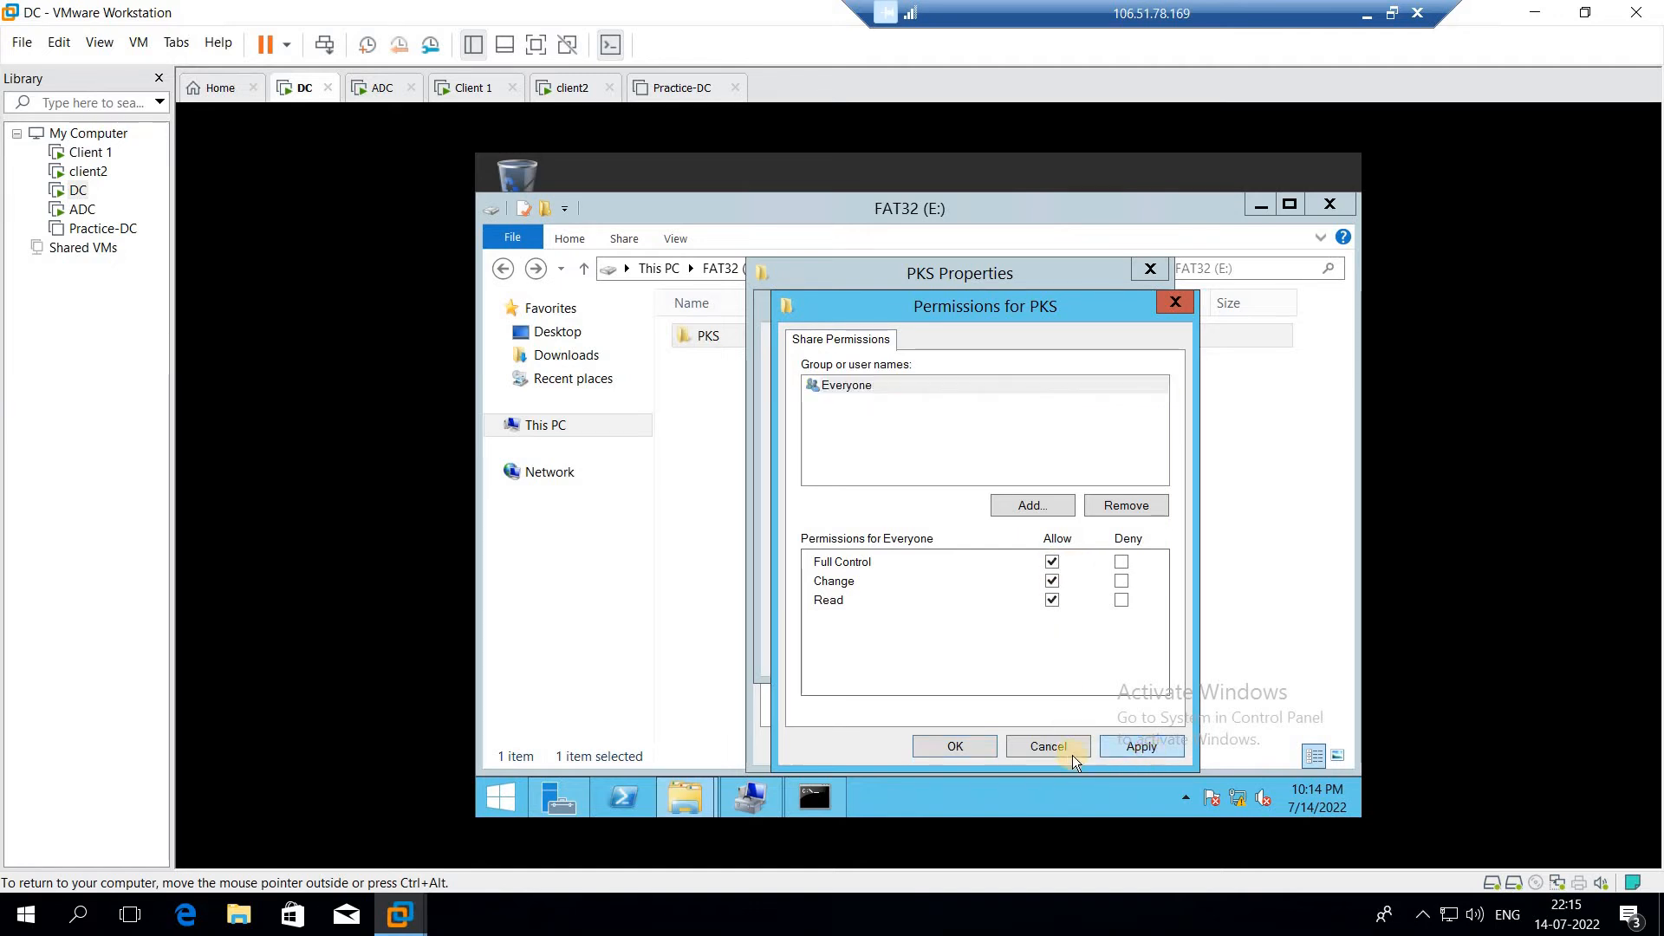
pyautogui.click(956, 747)
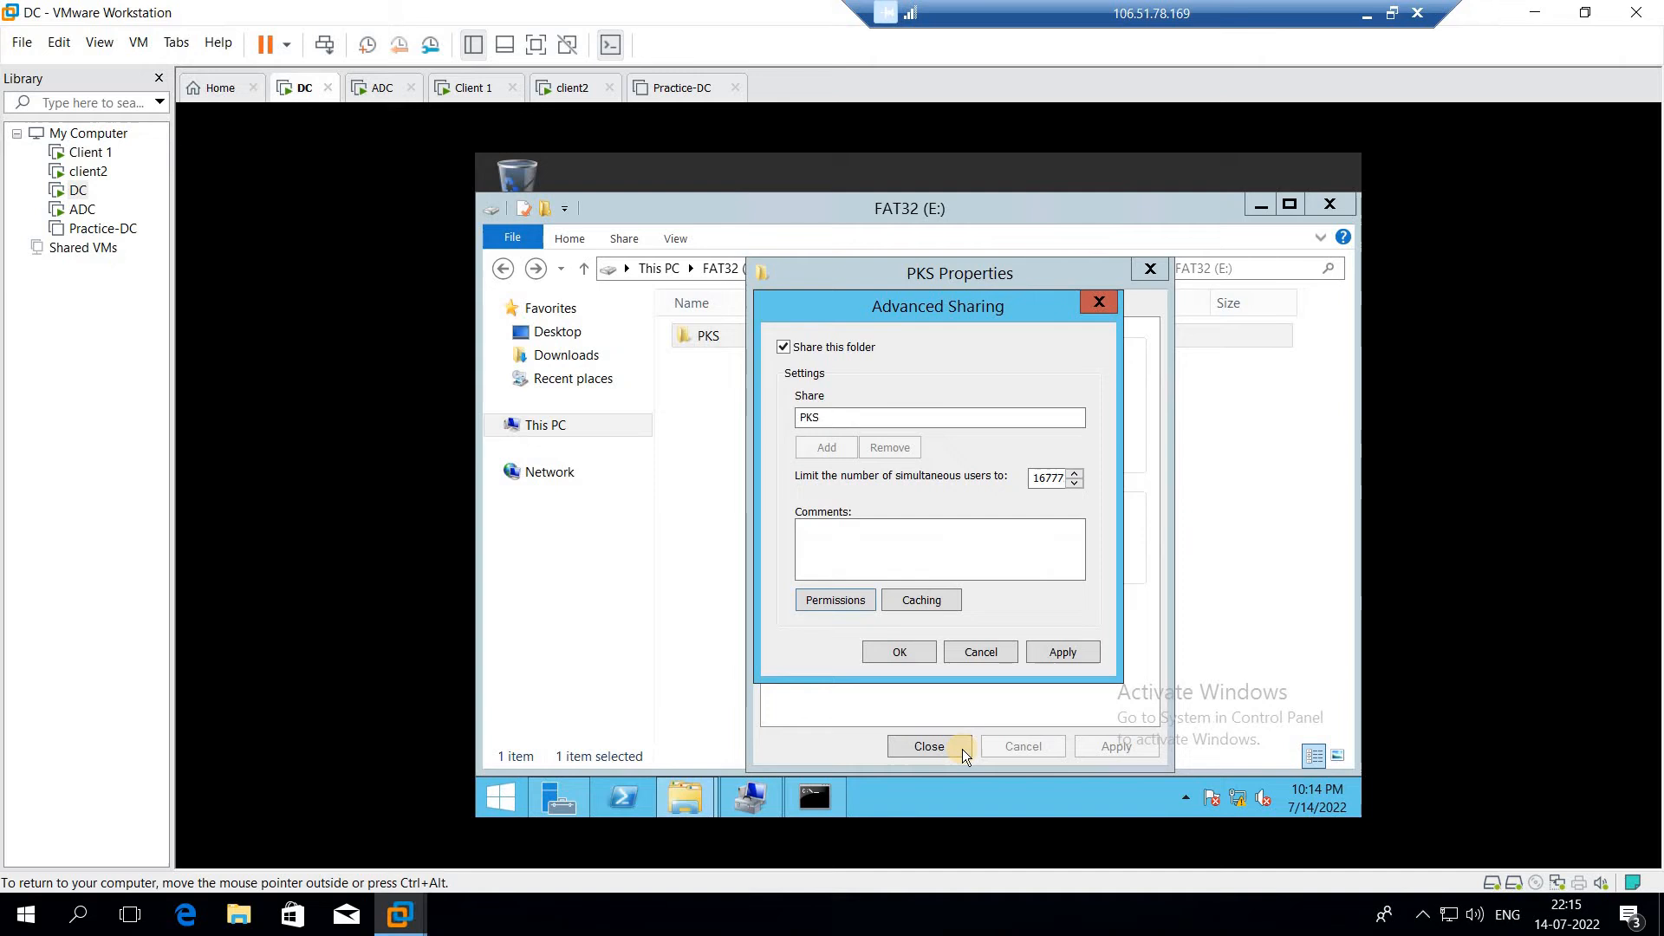
pyautogui.click(889, 655)
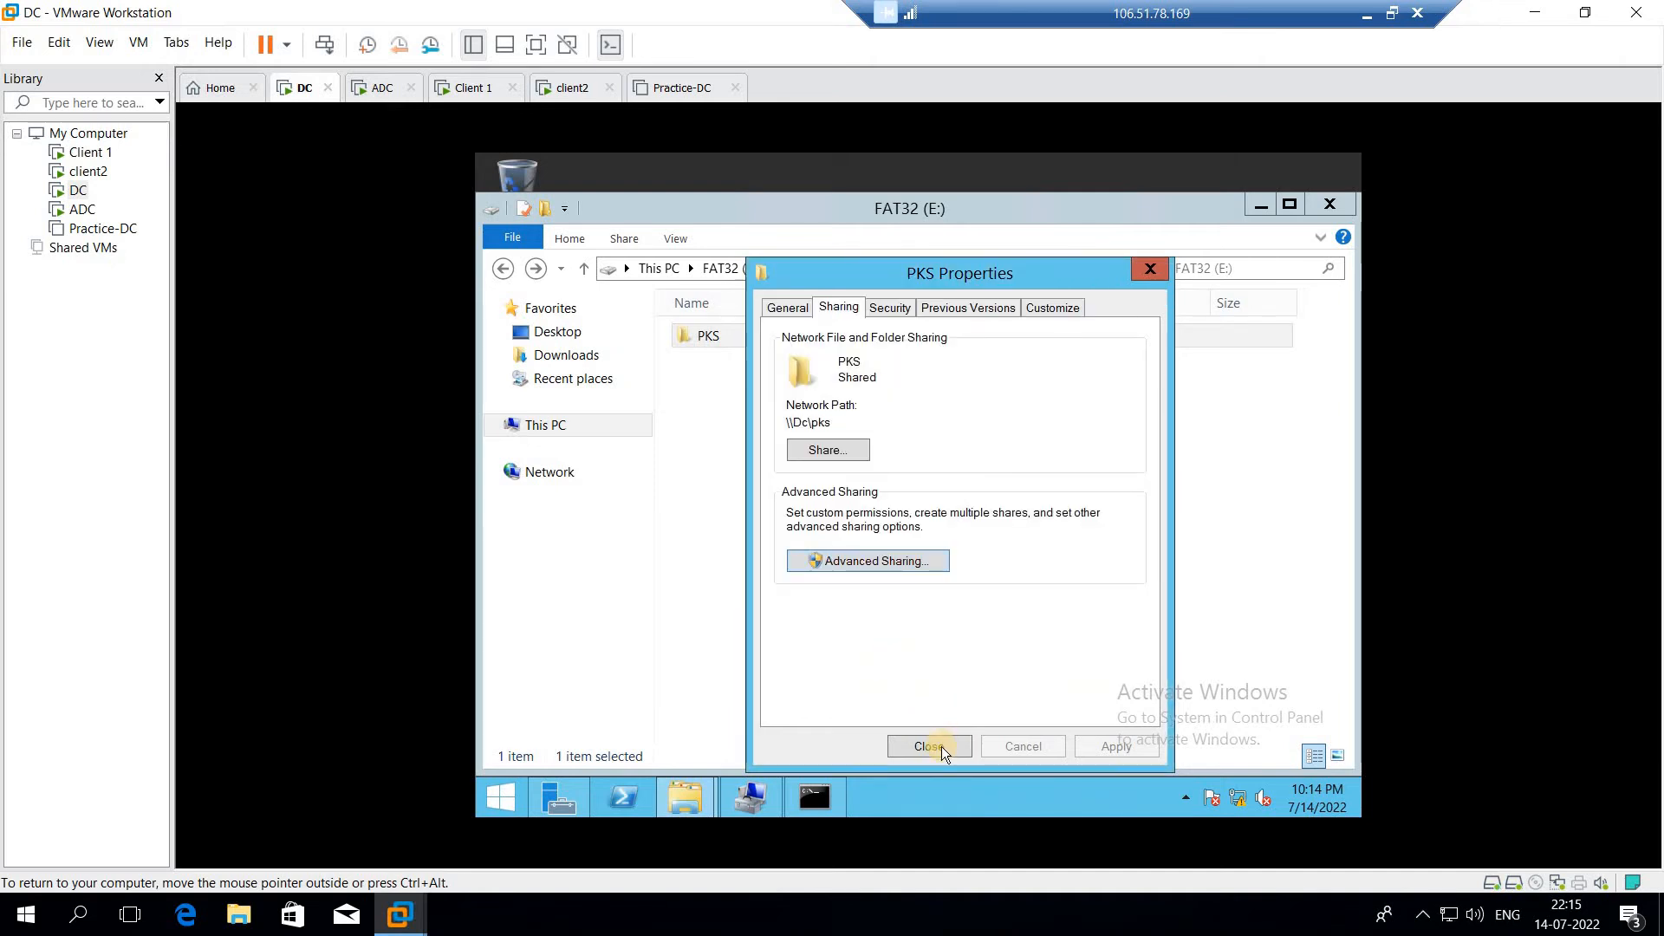
pyautogui.click(943, 748)
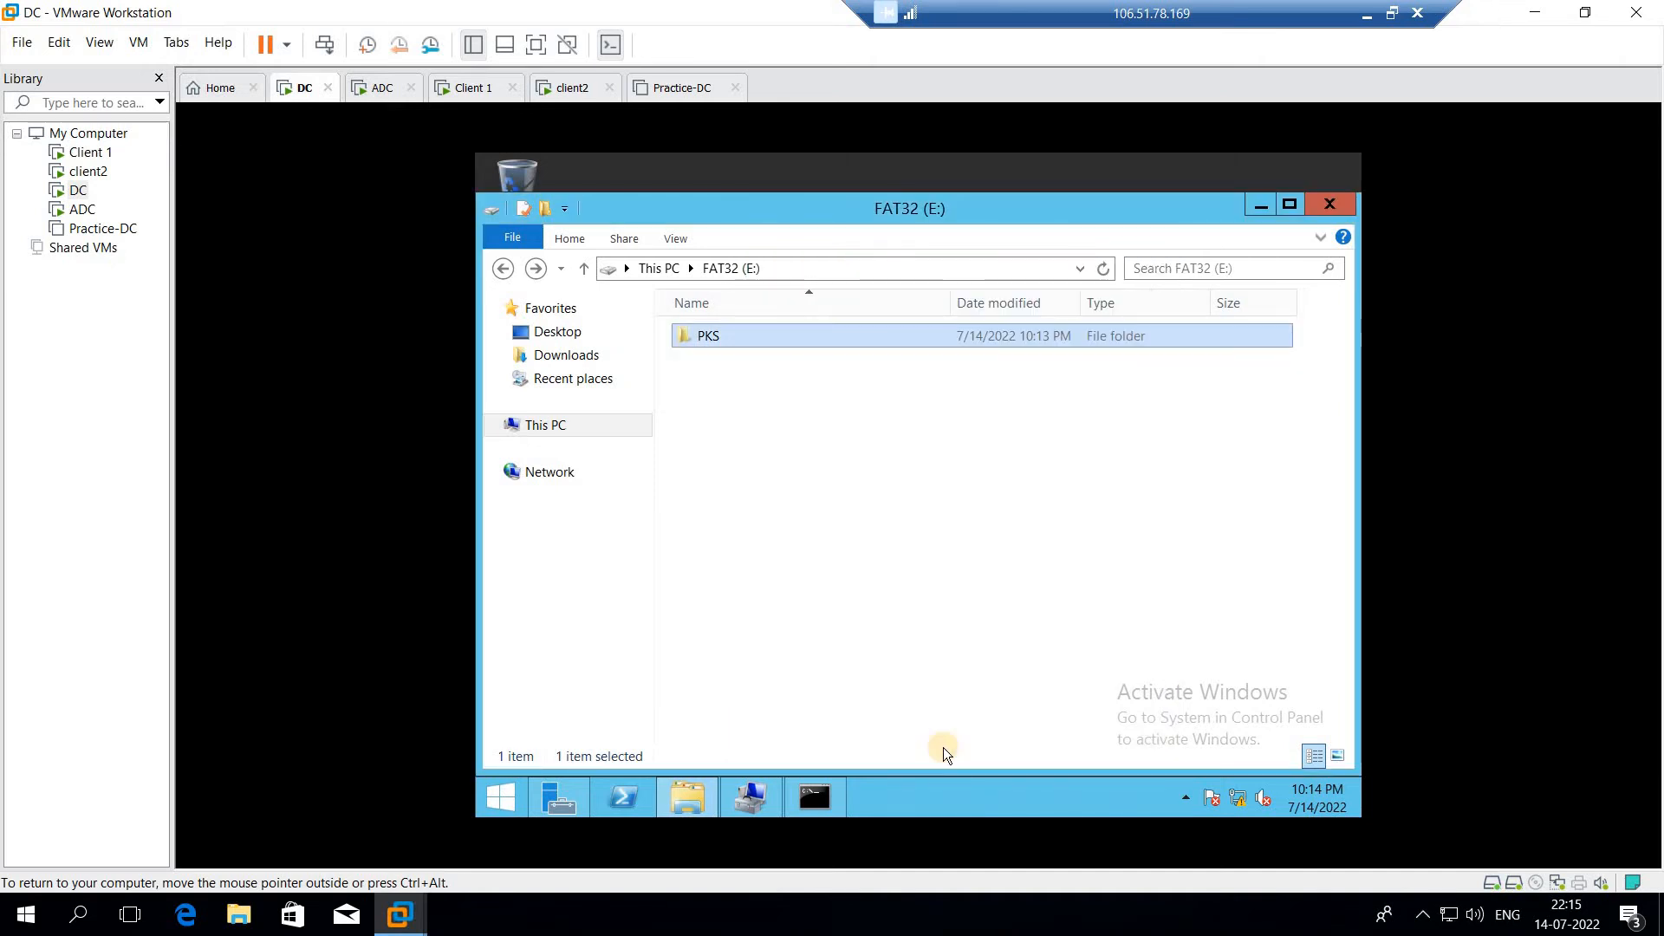
# Switch to the Client 1 virtual machine and sign in to the selected account by entering its password
pyautogui.click(471, 100)
pyautogui.click(725, 317)
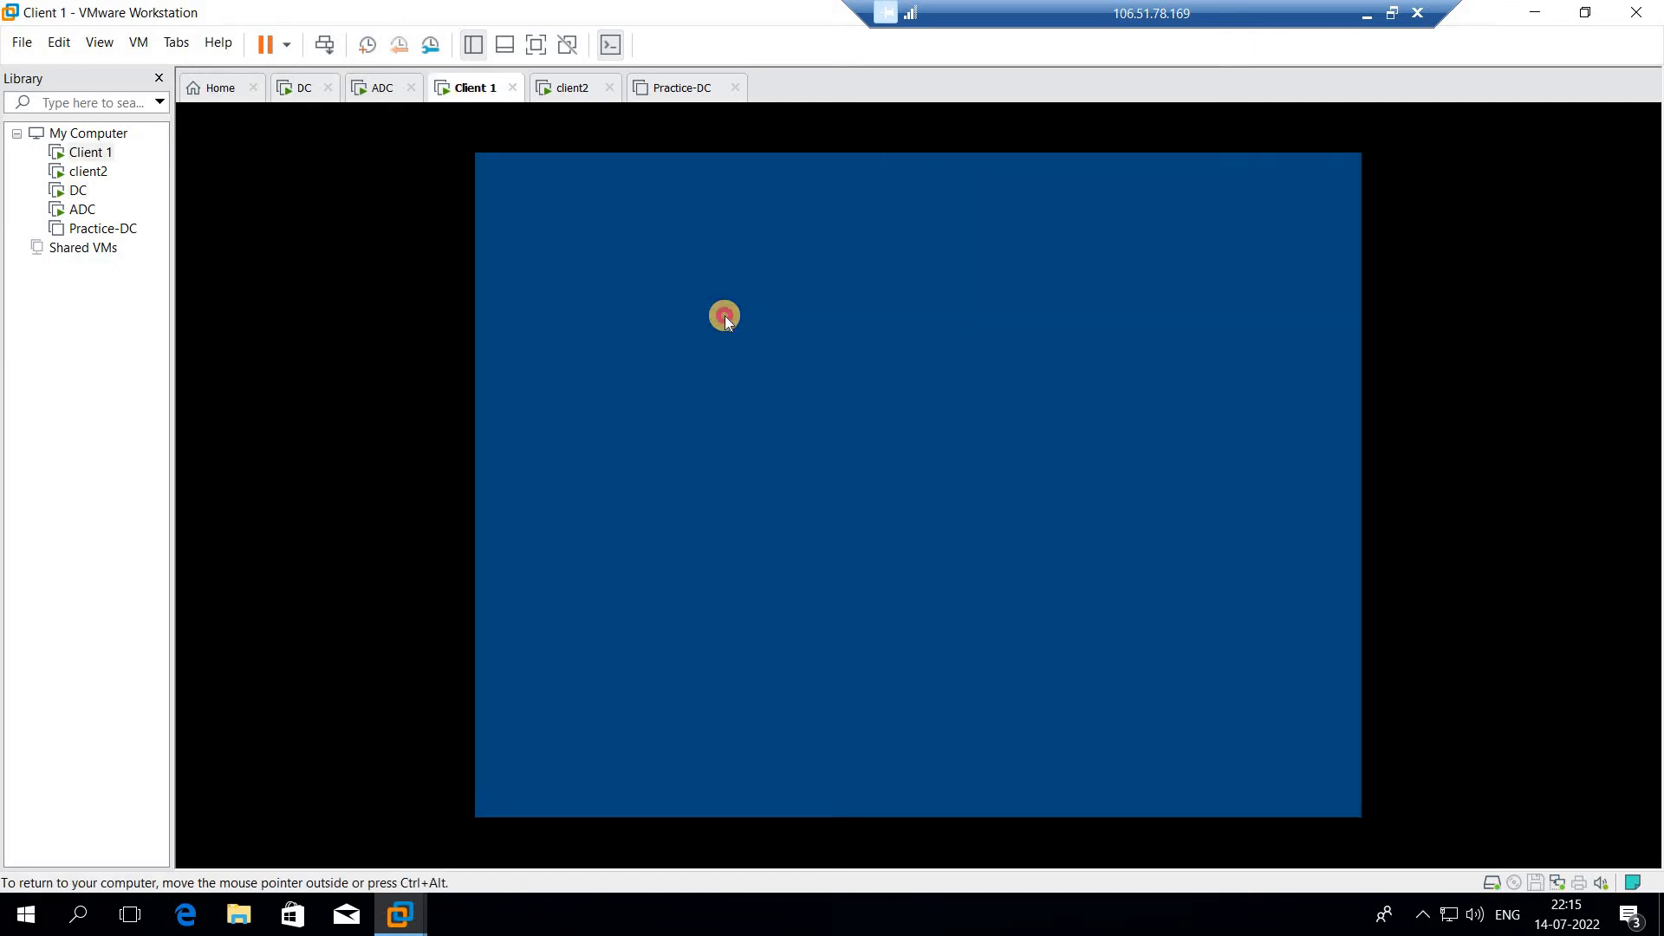
pyautogui.click(724, 315)
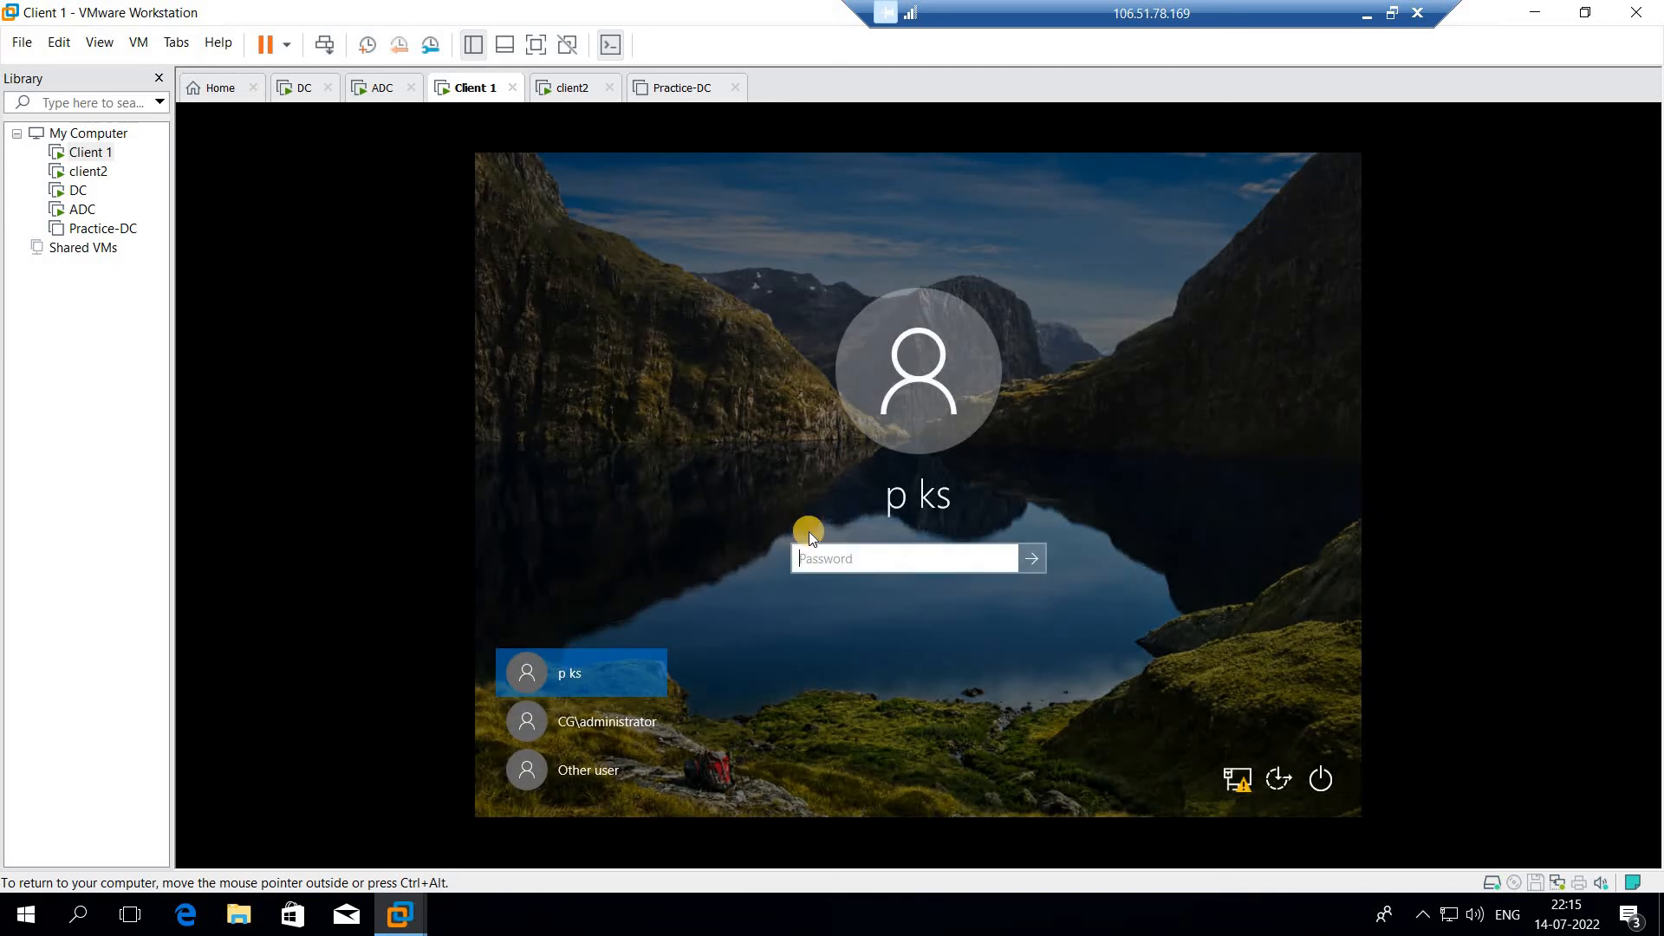
pyautogui.write('••••••••')
pyautogui.press('Return')
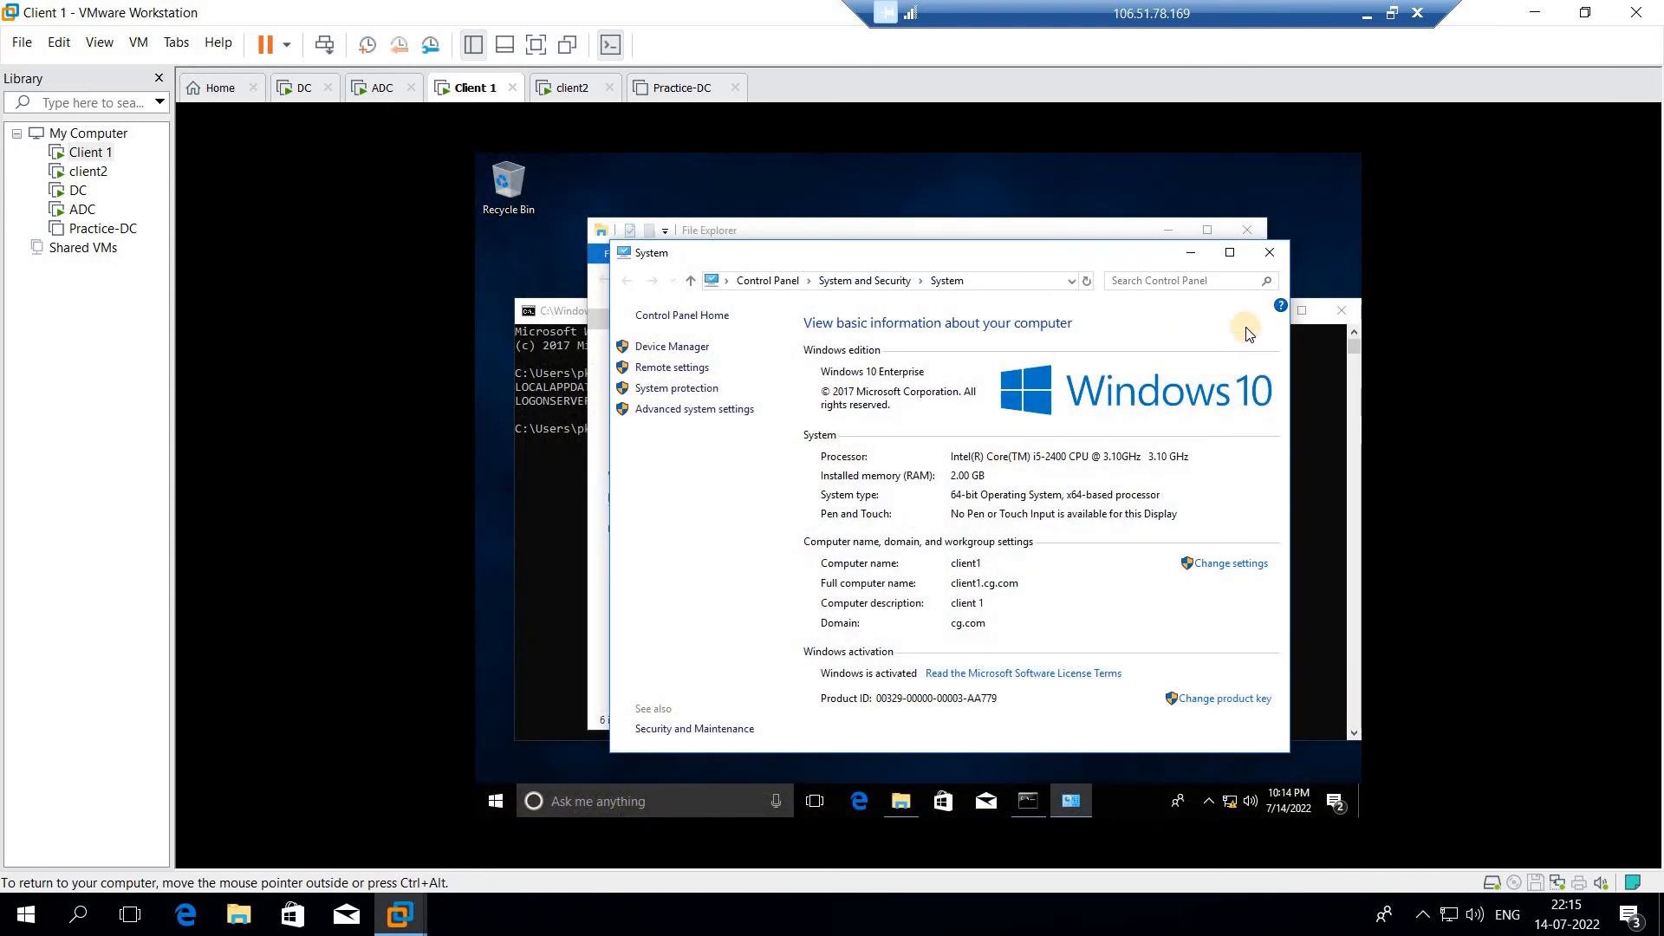
# Close the System window, browse to \\192.168.100.1 in File Explorer, and open the pks share
pyautogui.click(1269, 253)
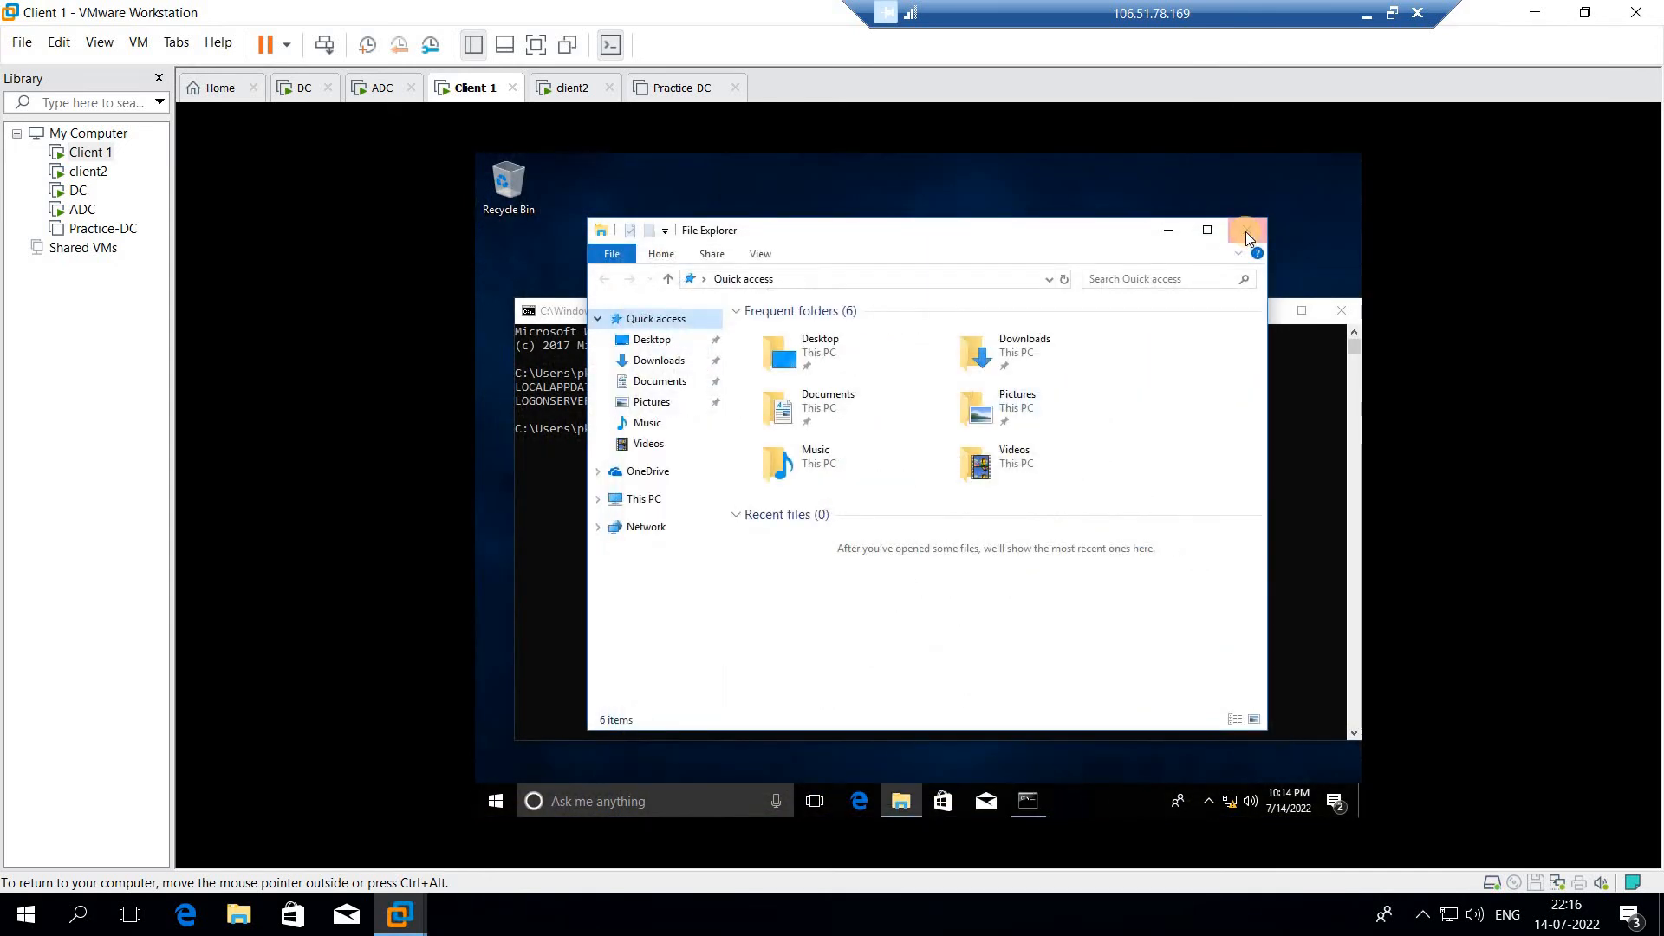
pyautogui.click(895, 279)
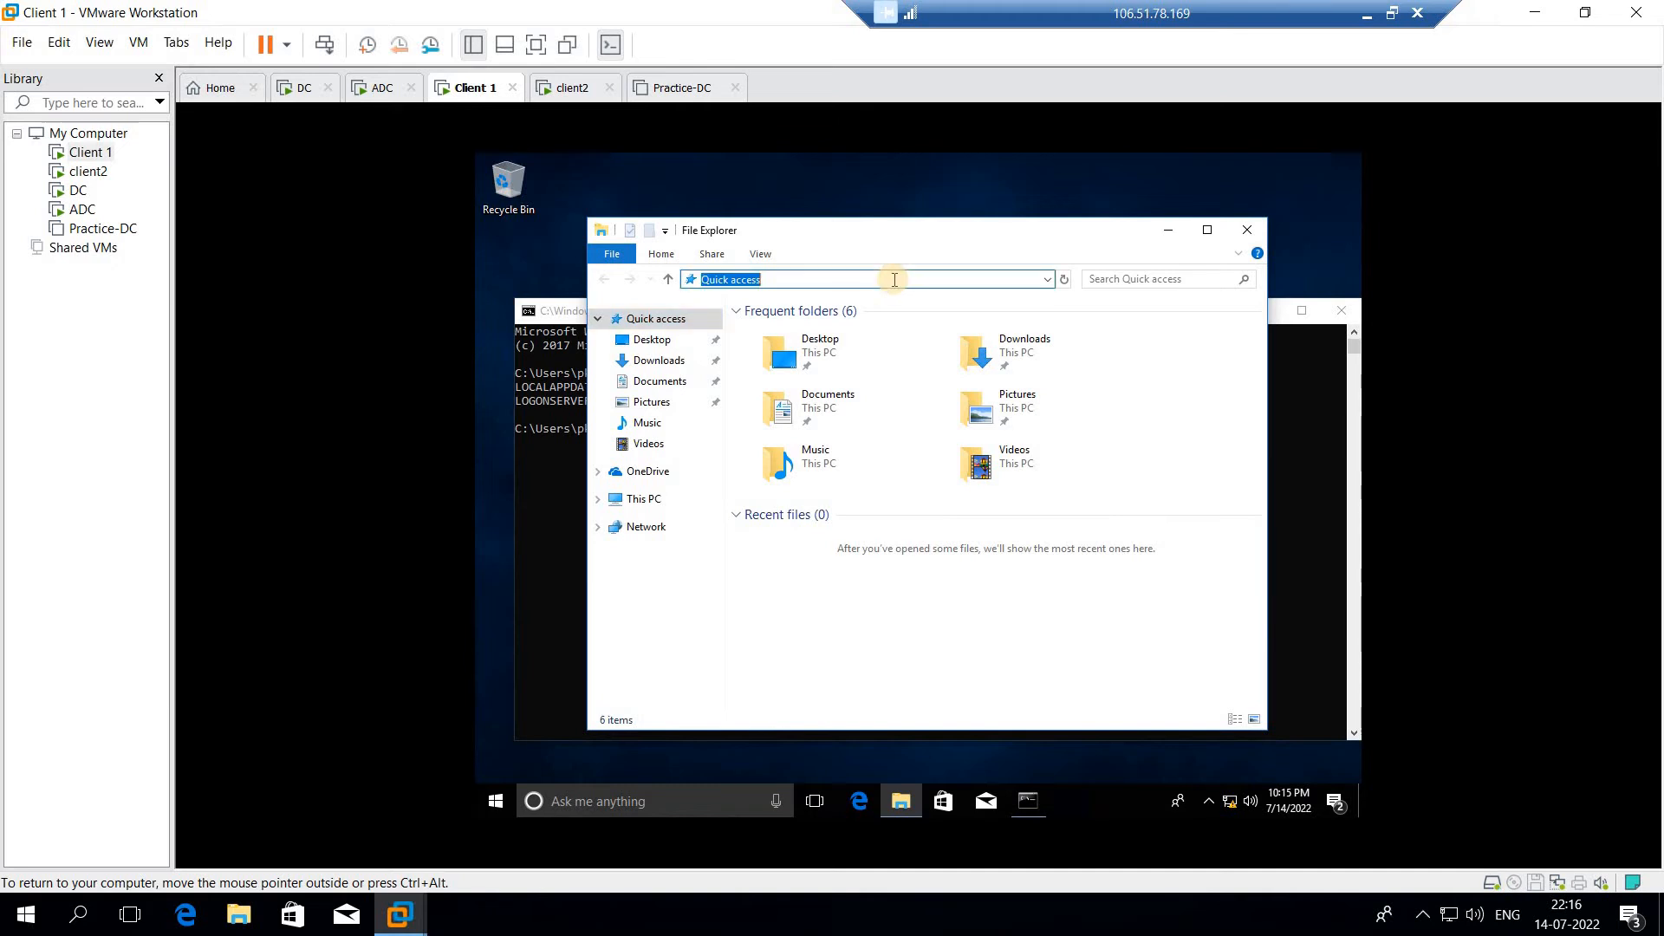
pyautogui.click(894, 279)
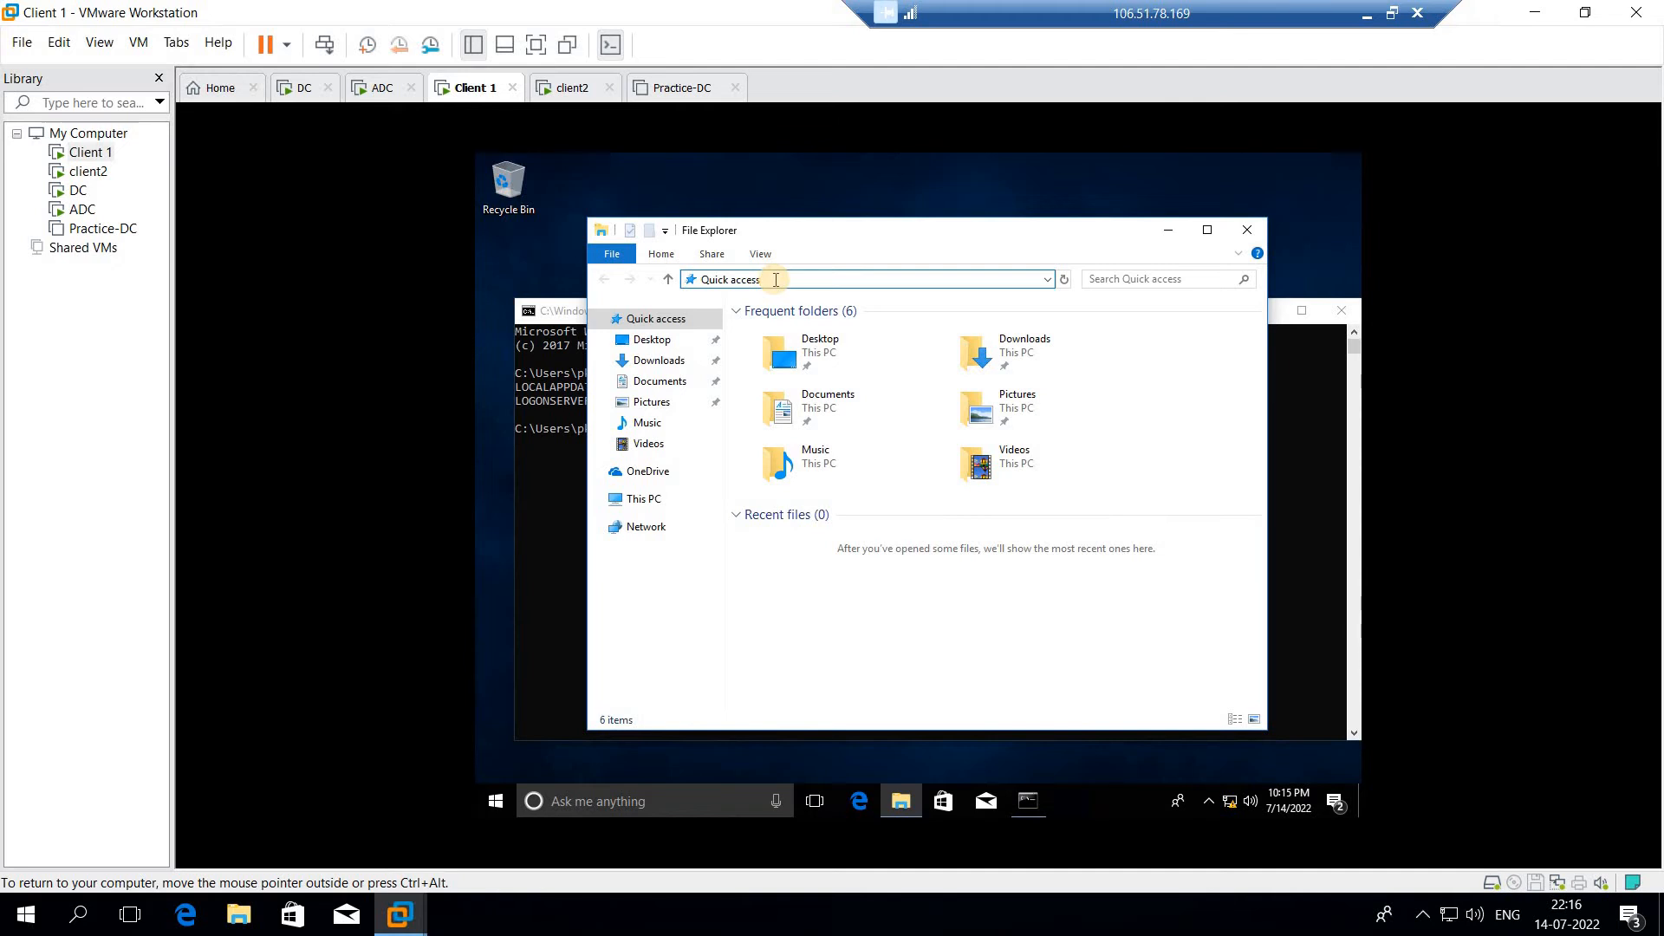
pyautogui.moveTo(773, 279); pyautogui.dragTo(677, 286)
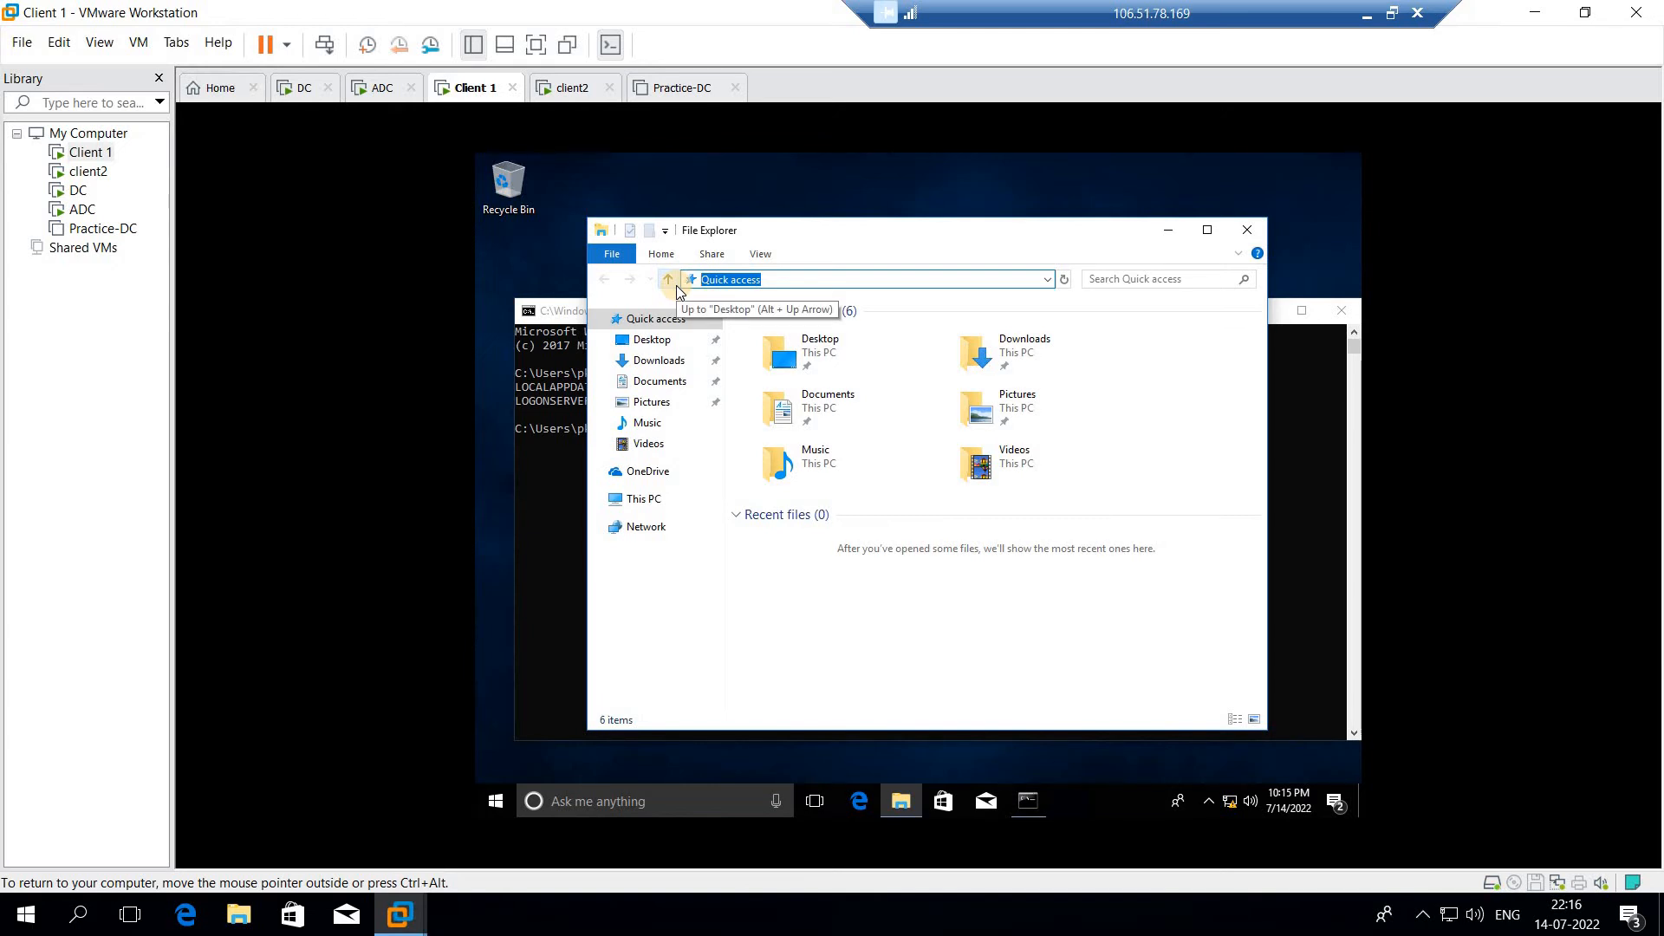
pyautogui.write('\\\\1')
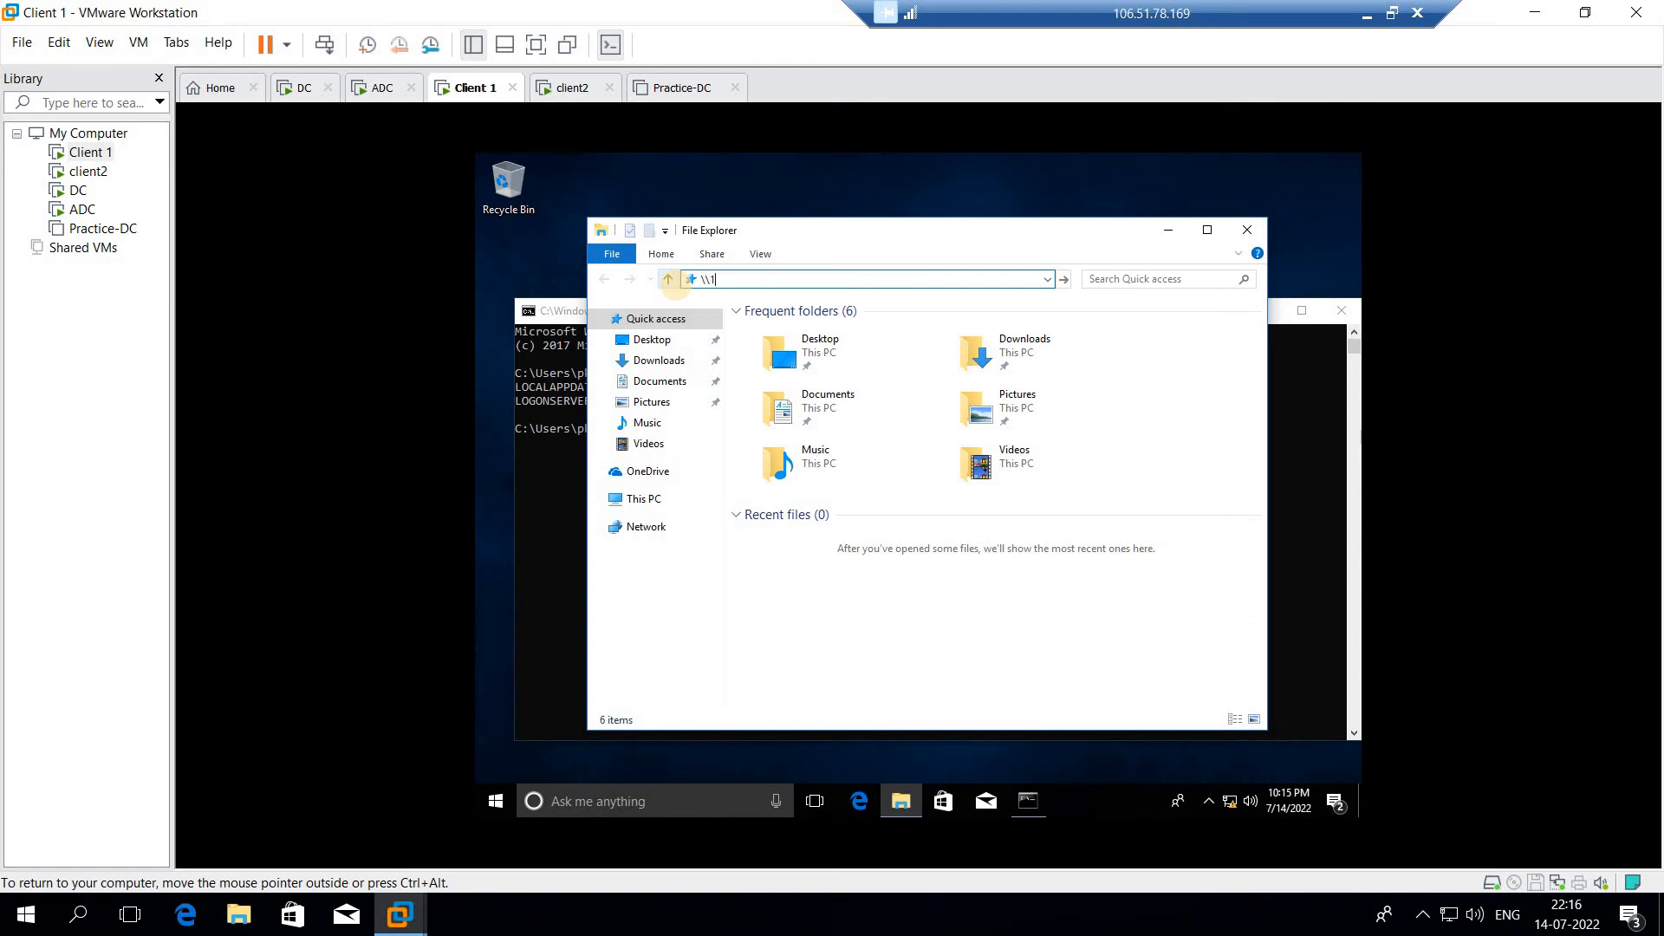
pyautogui.write('92.168.100.1')
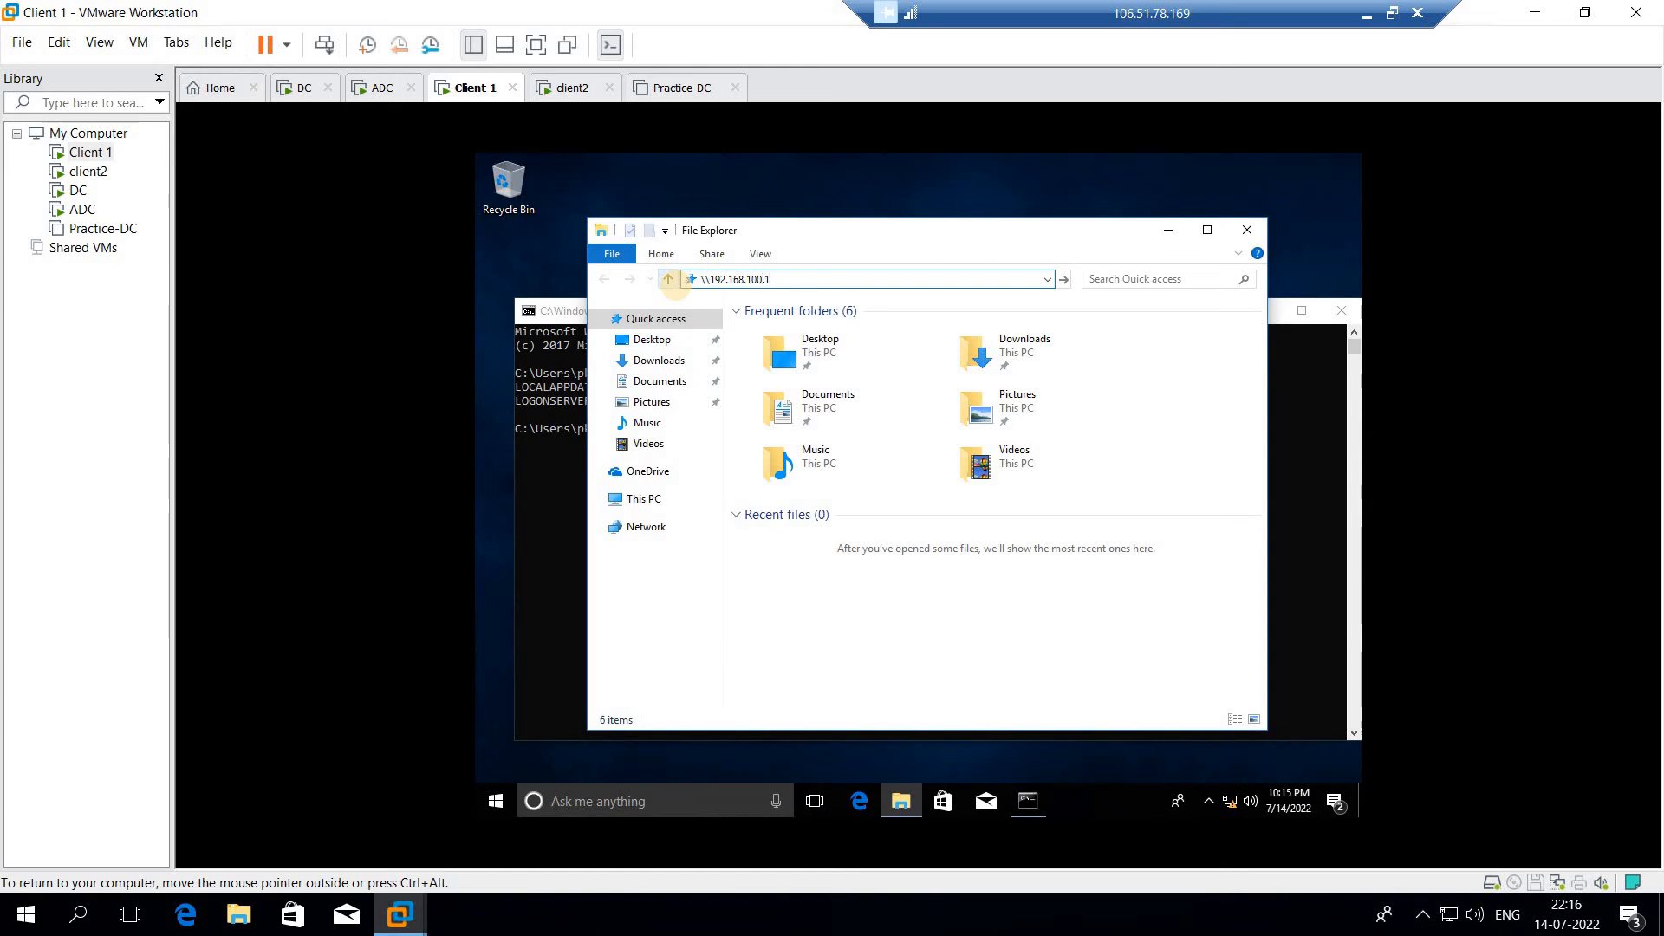
pyautogui.press('Return')
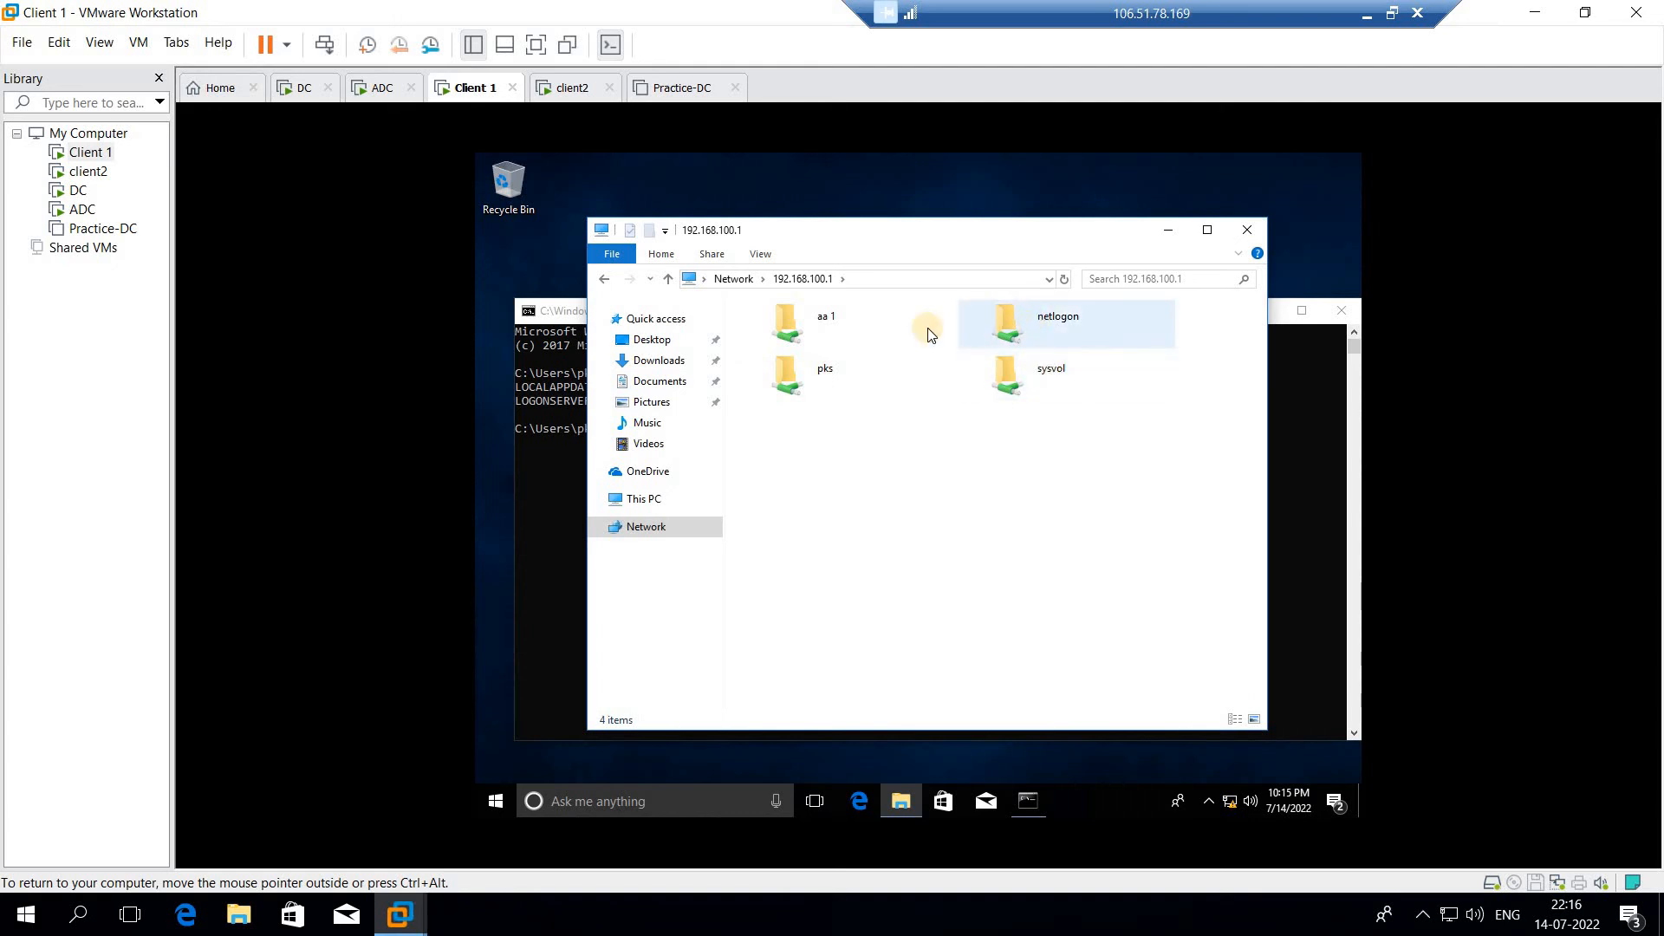
pyautogui.doubleClick(824, 373)
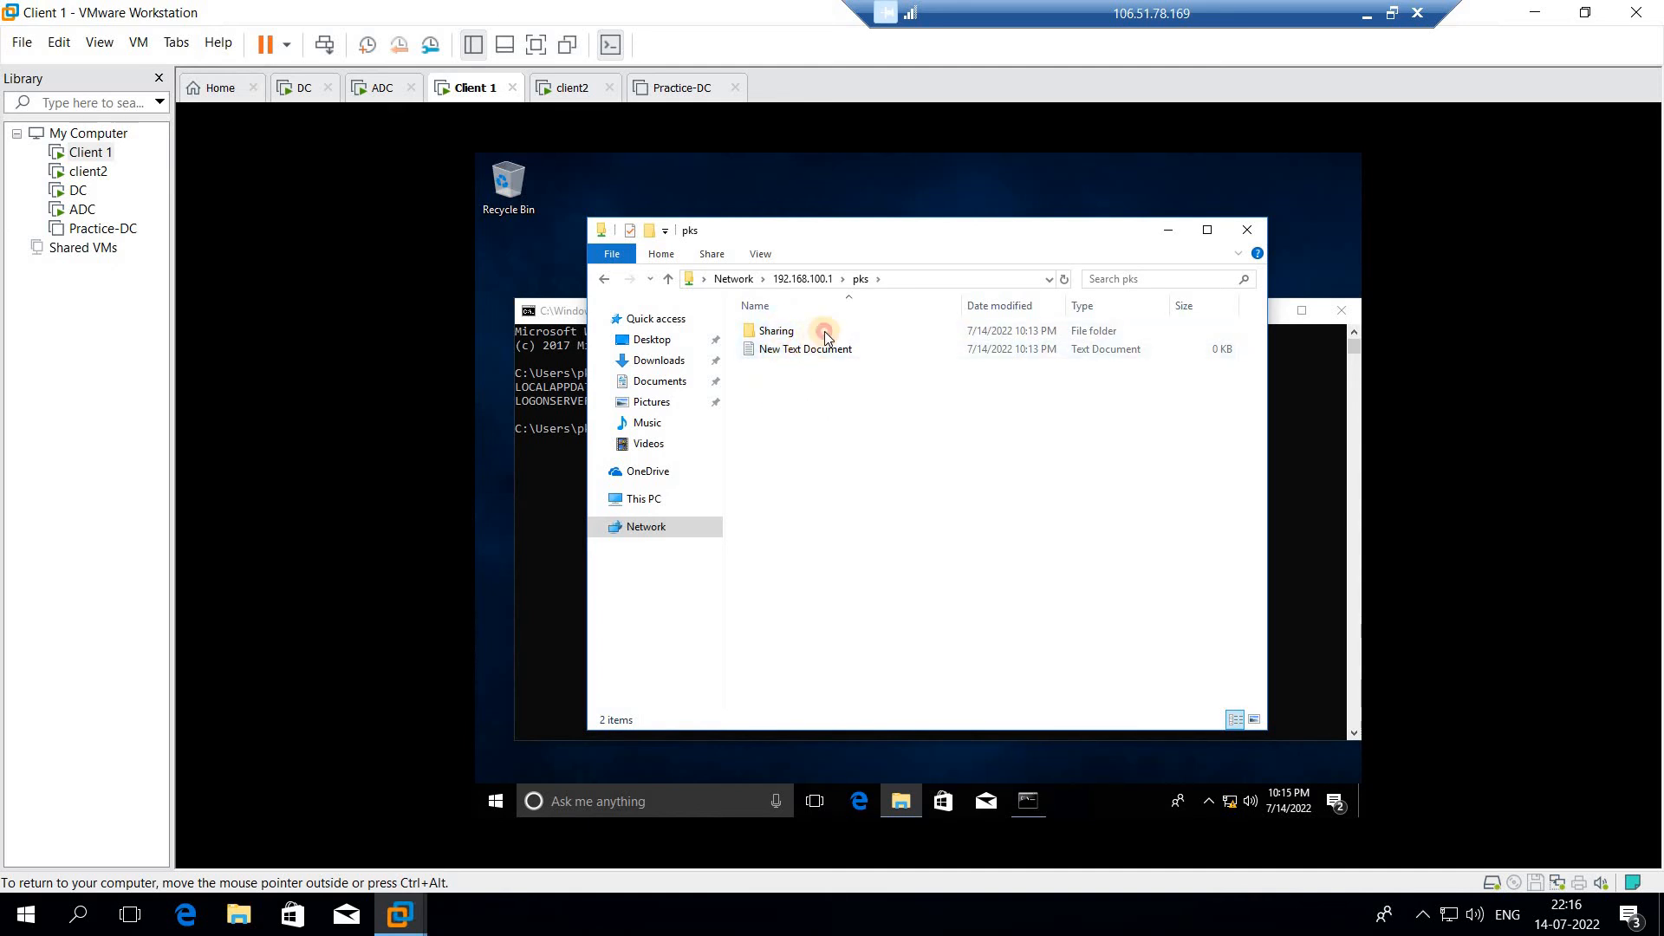
# Compare the share's contents with the PKS folder on the DC virtual machine's E: drive, and return to Client 1
pyautogui.moveTo(824, 332); pyautogui.dragTo(771, 390)
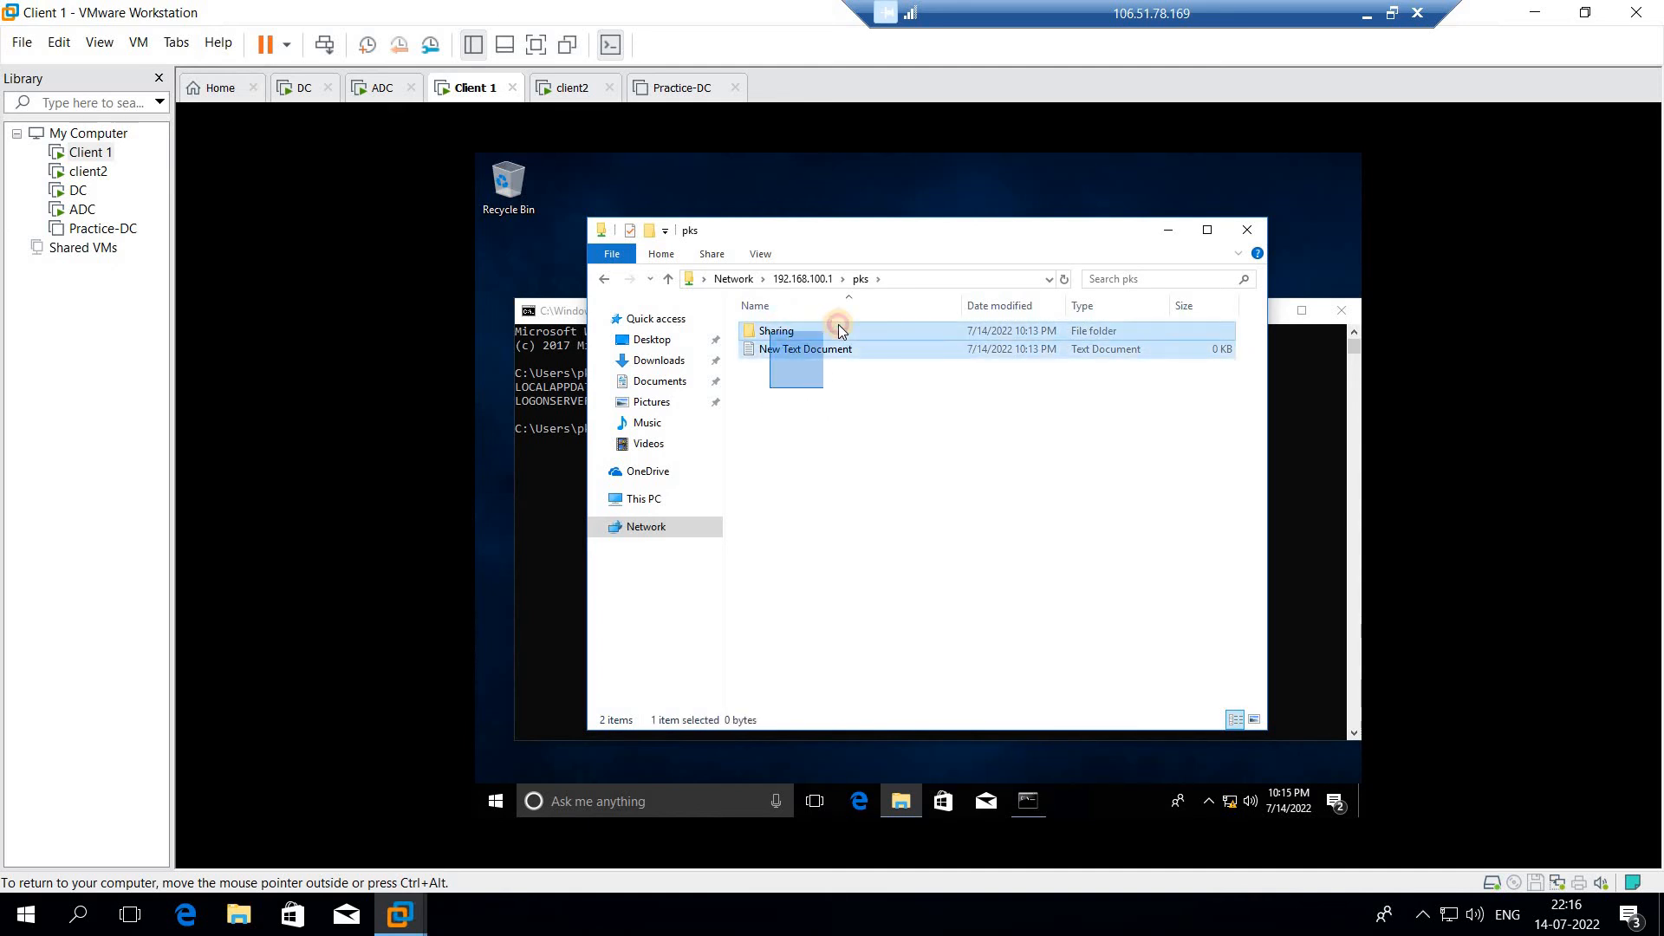
pyautogui.click(303, 87)
pyautogui.click(757, 336)
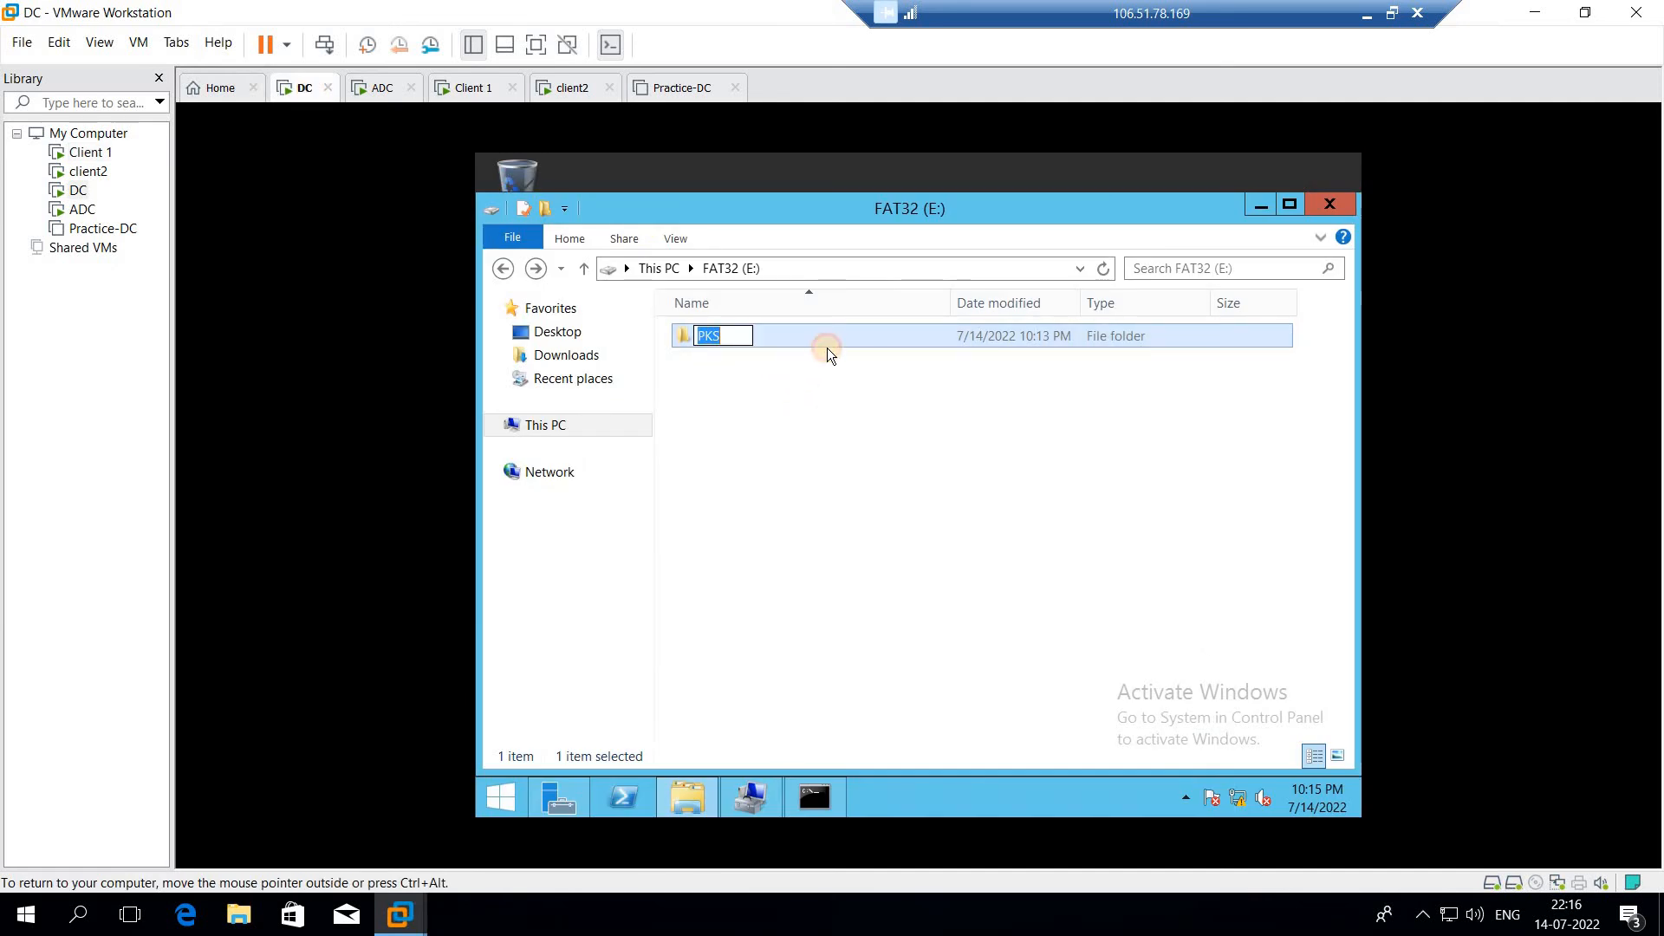
pyautogui.click(827, 347)
pyautogui.doubleClick(794, 346)
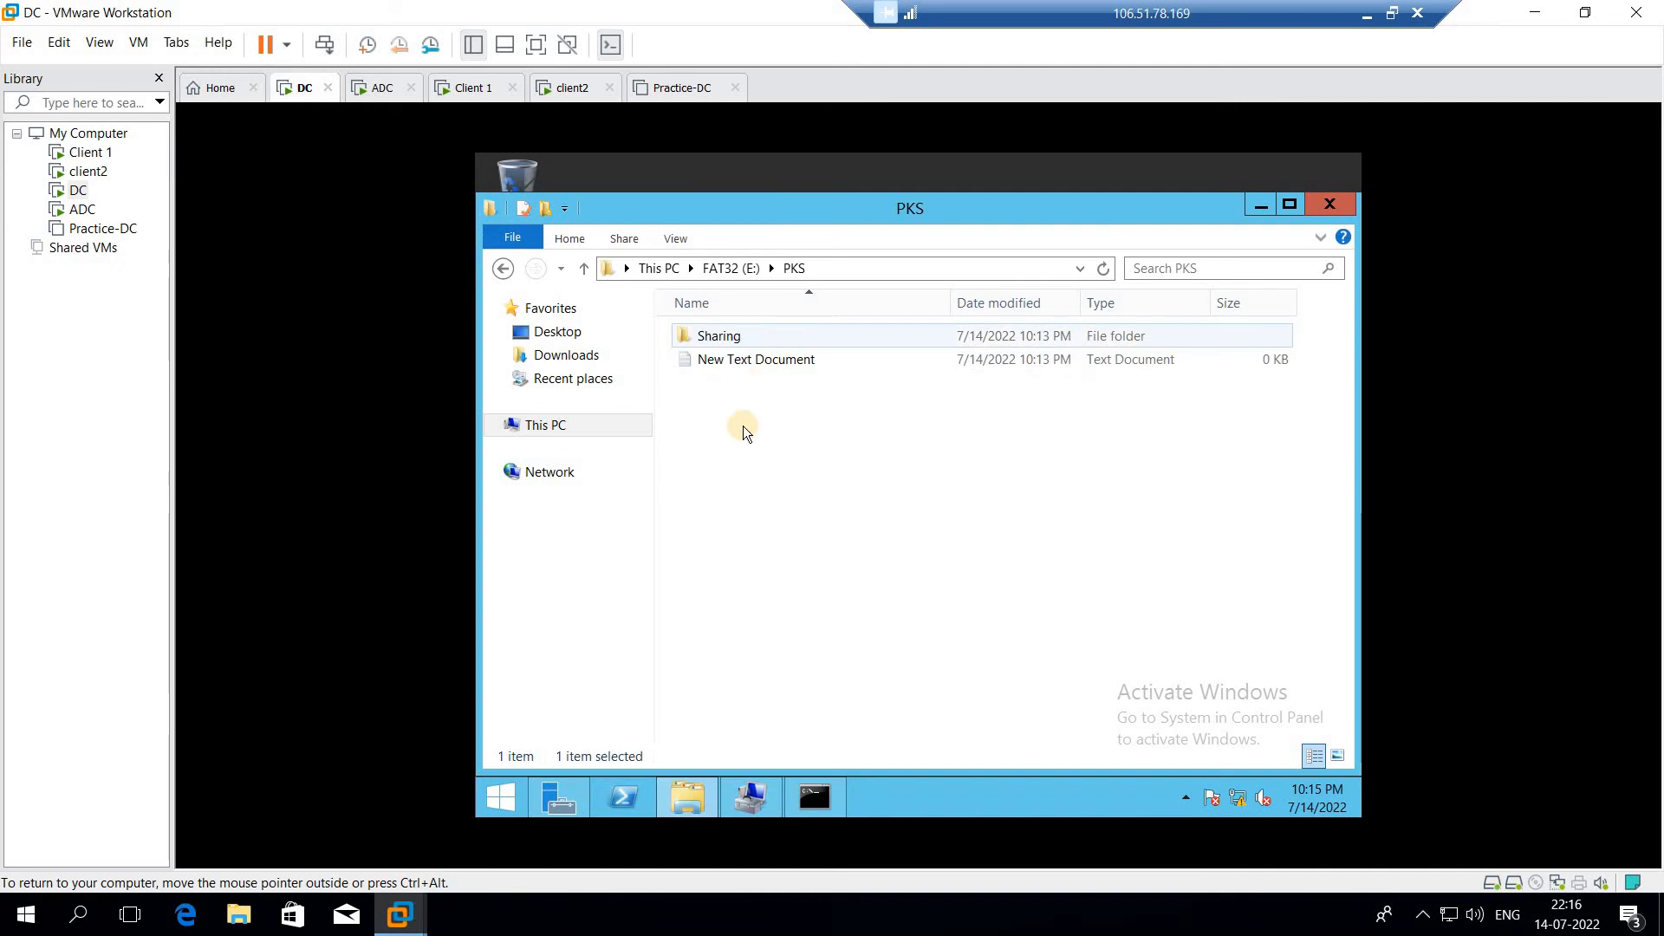
pyautogui.click(708, 336)
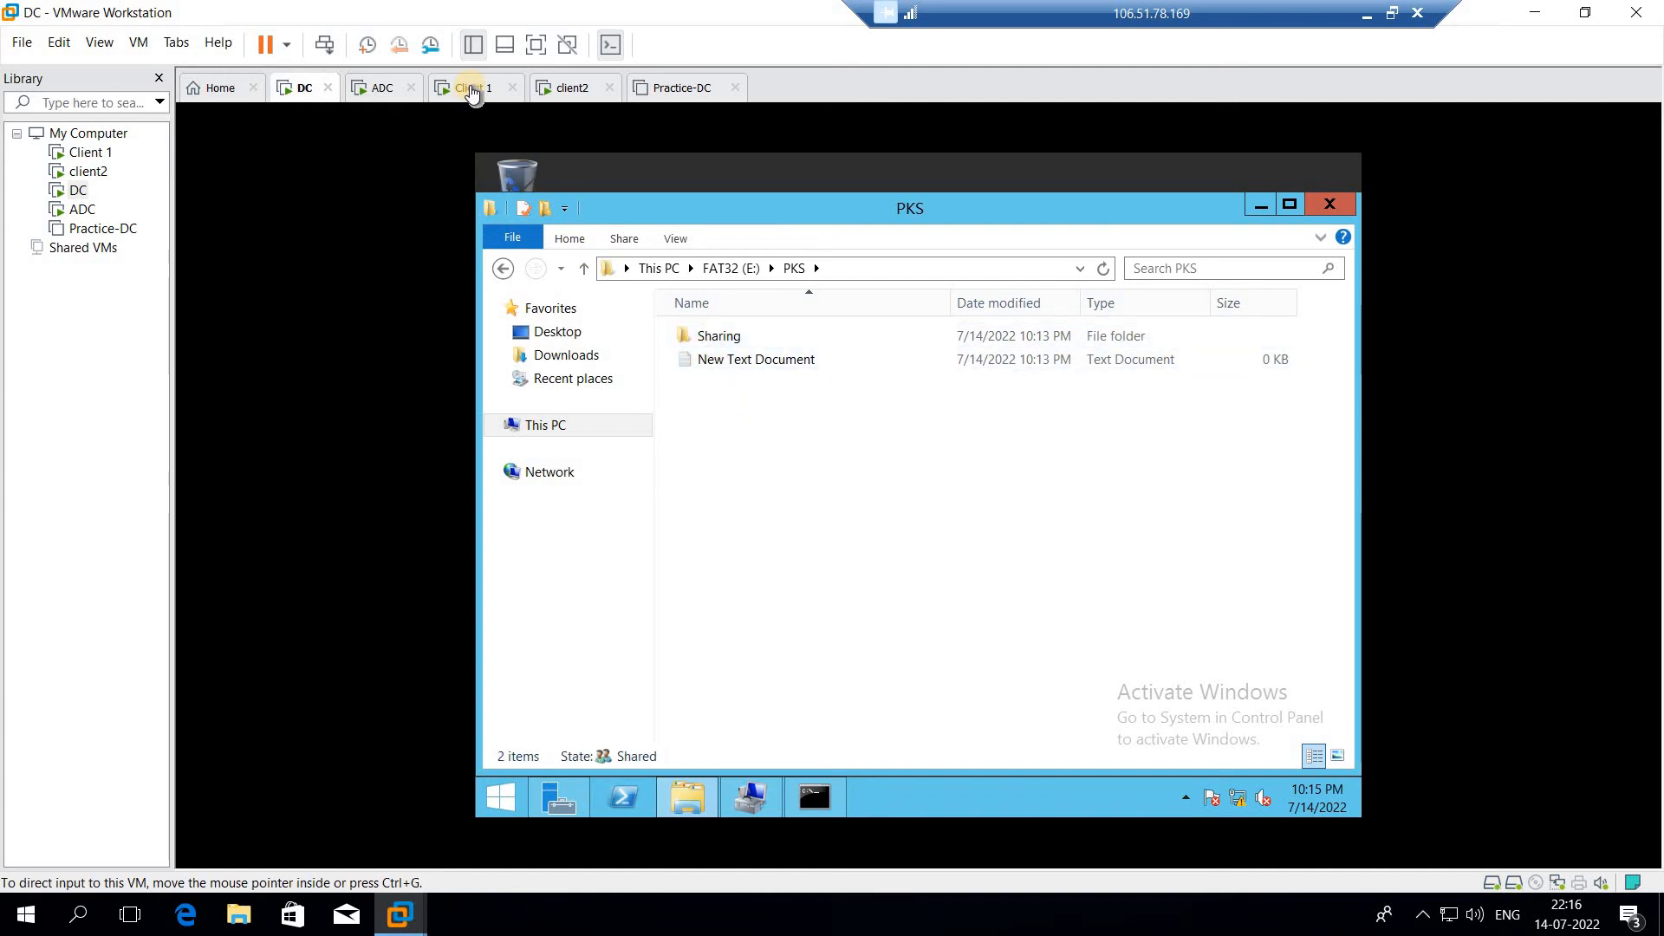
pyautogui.click(471, 86)
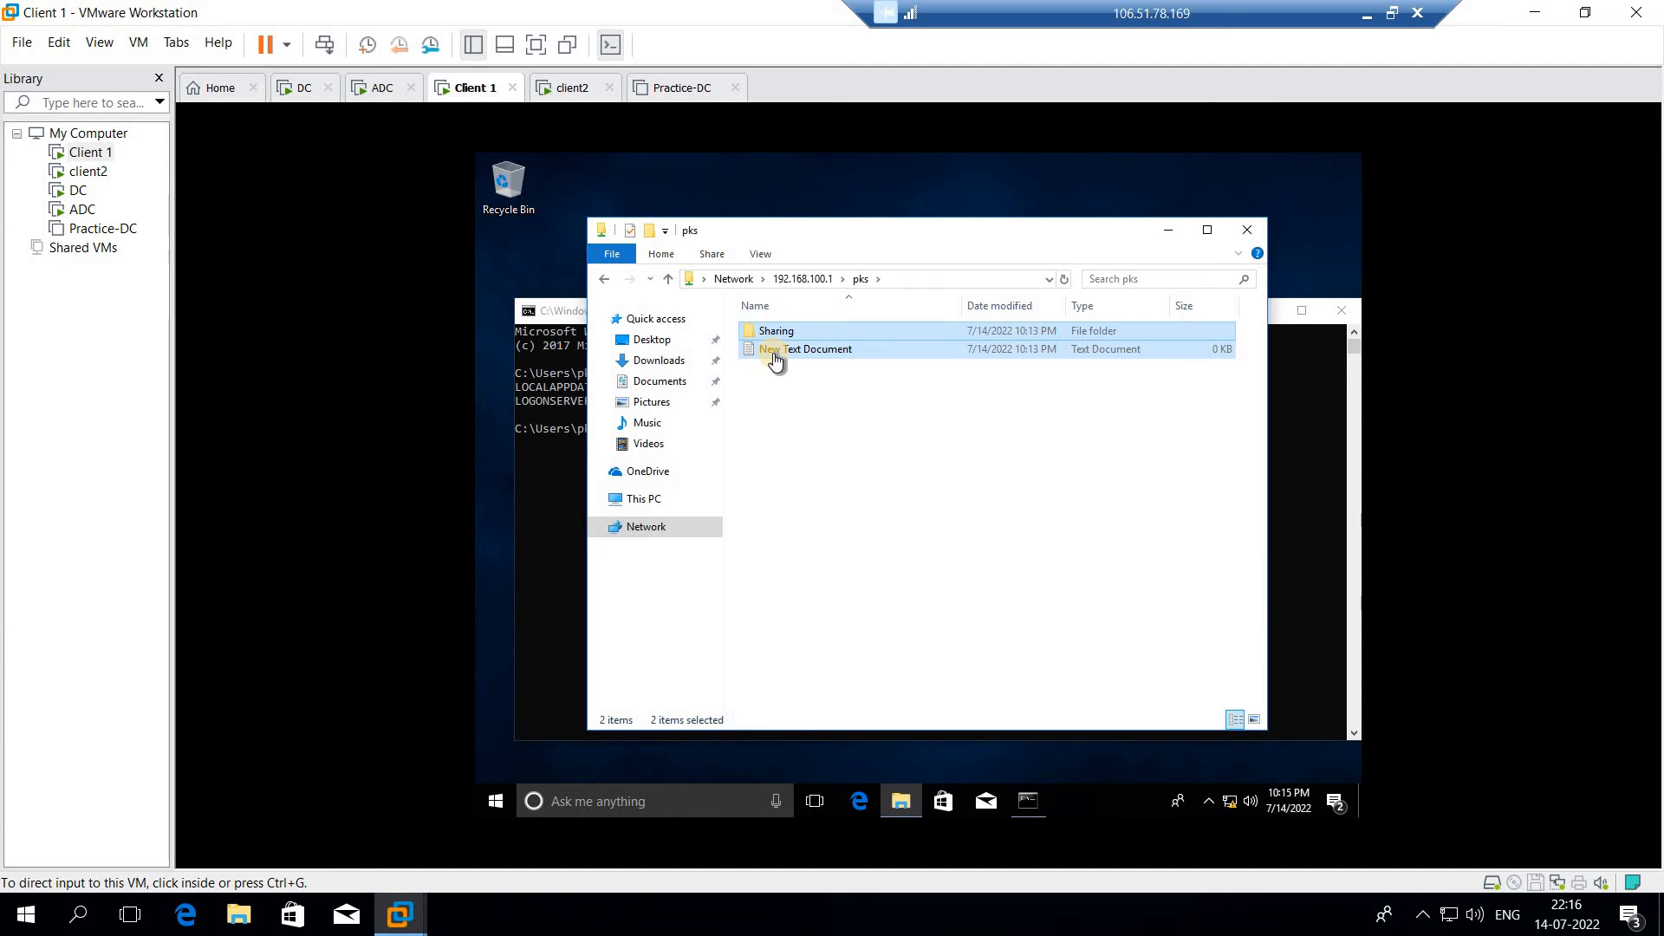
# Create a text document named cis in the pks share
pyautogui.click(848, 497)
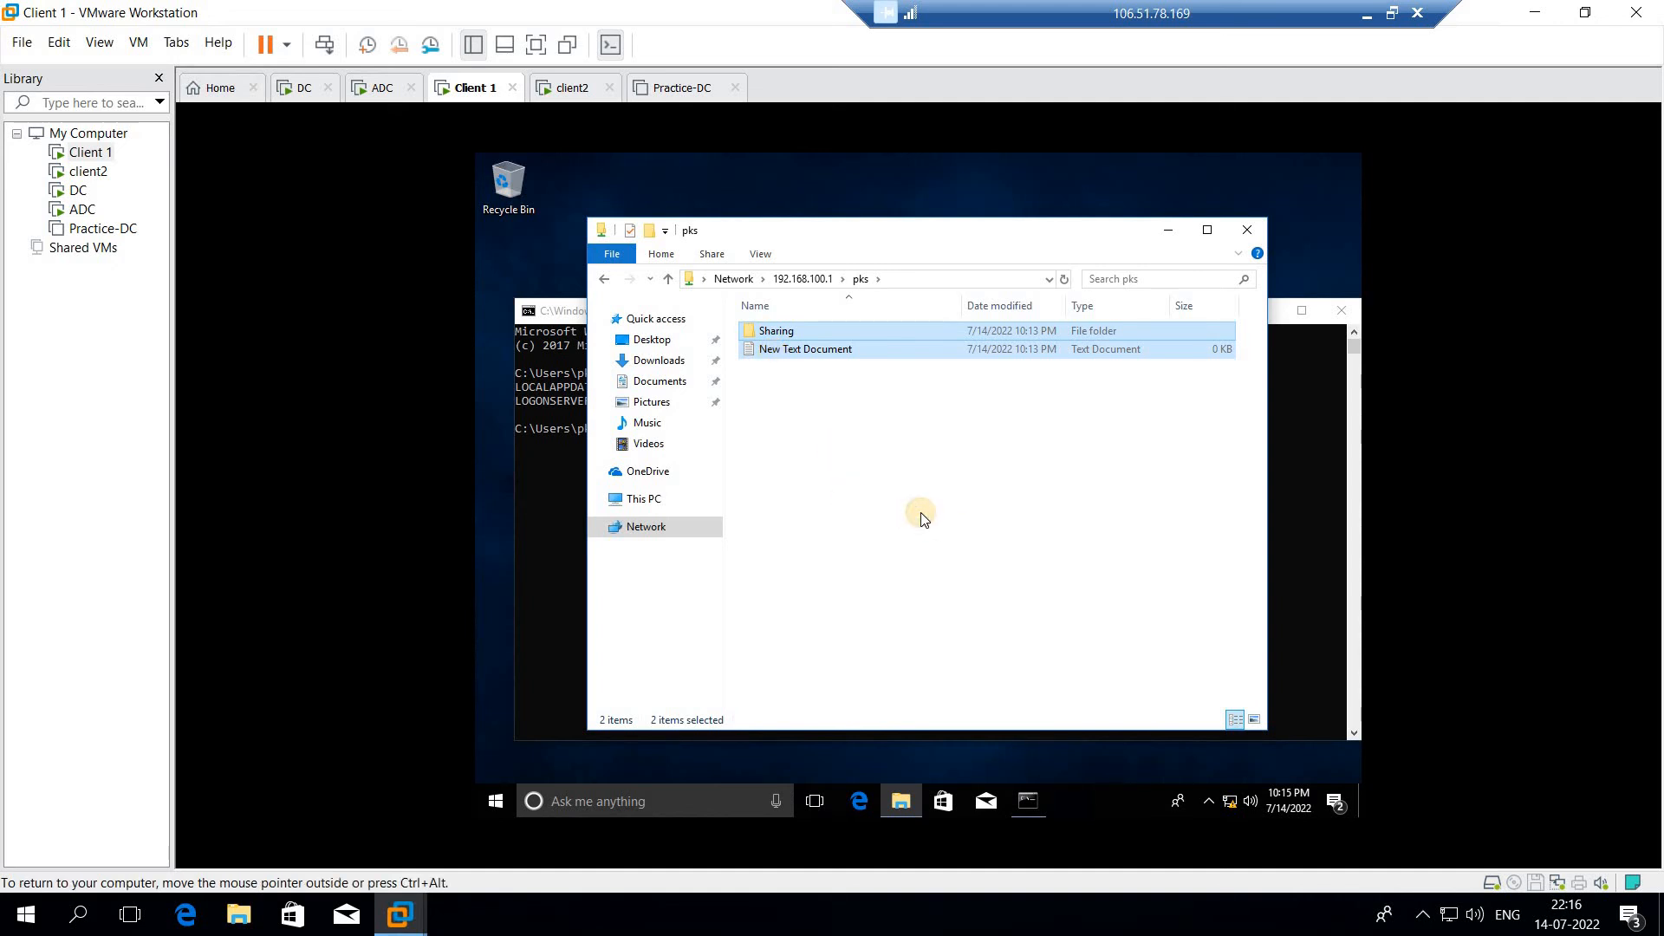
pyautogui.rightClick(921, 514)
pyautogui.click(995, 680)
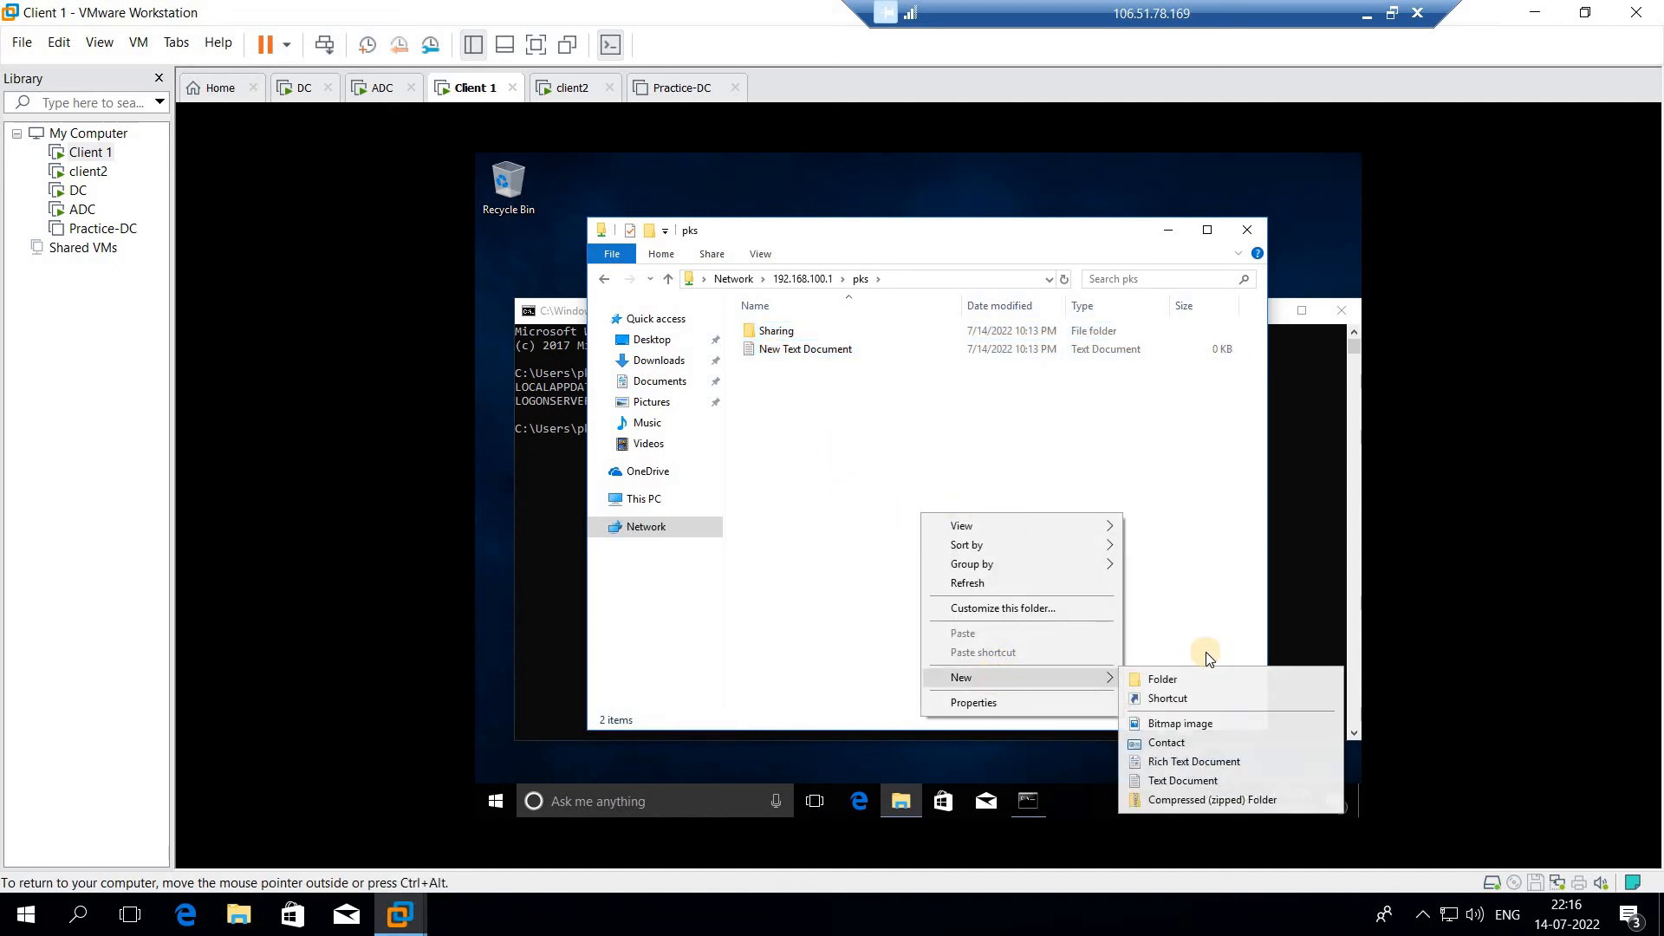
pyautogui.click(1170, 787)
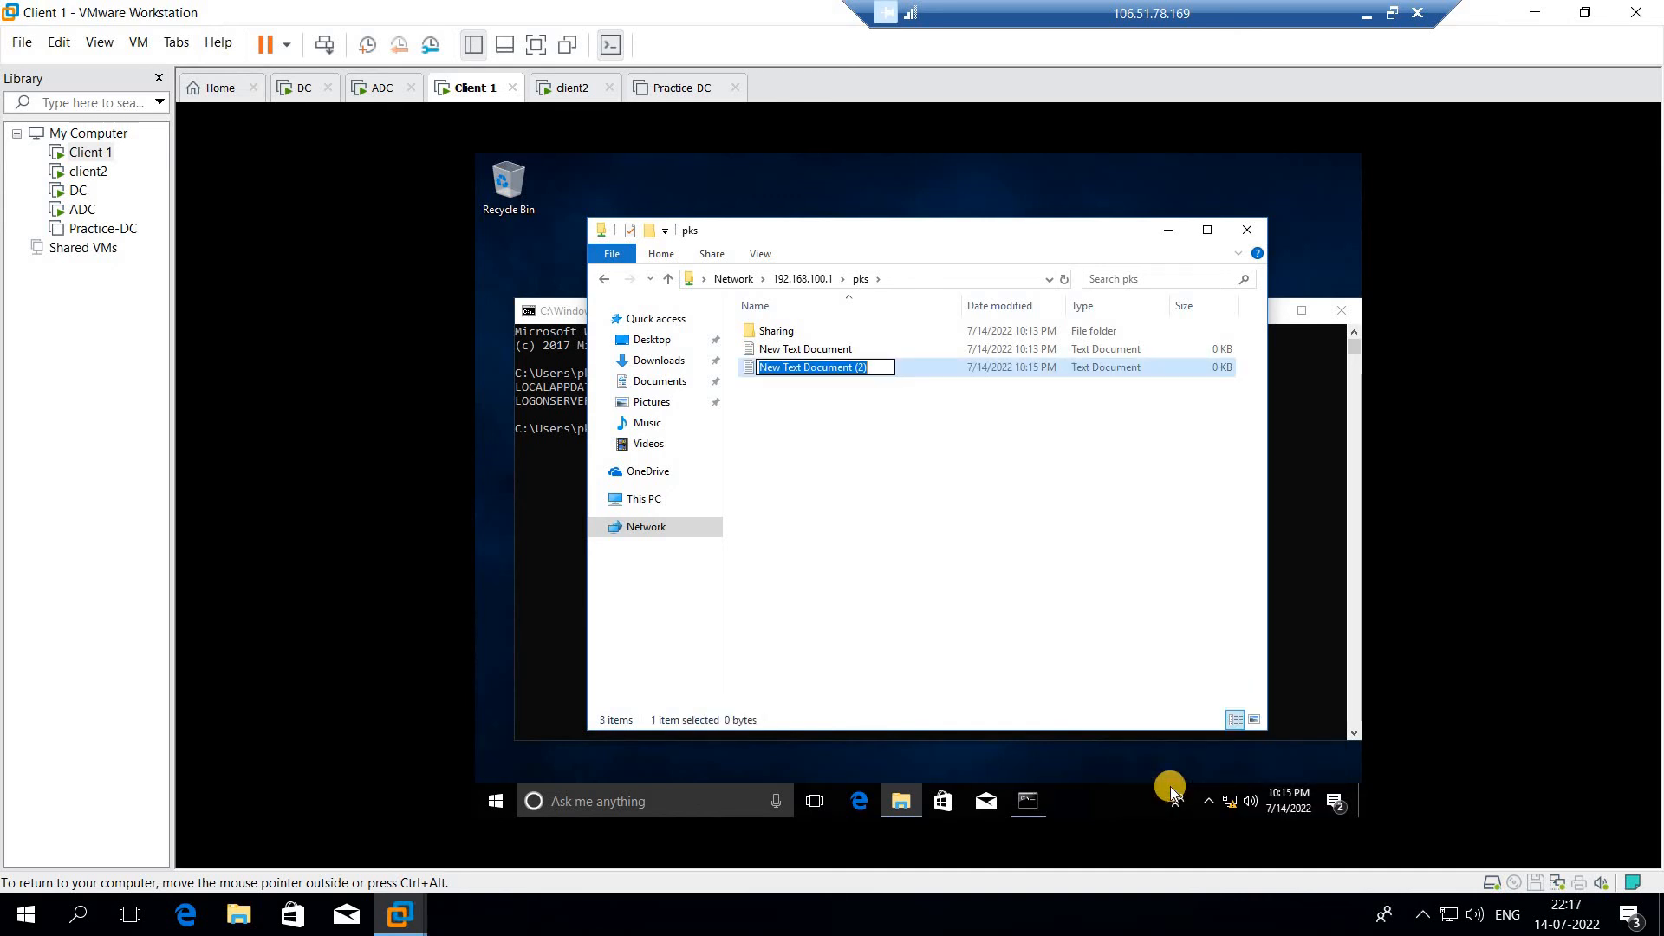
pyautogui.write('cis')
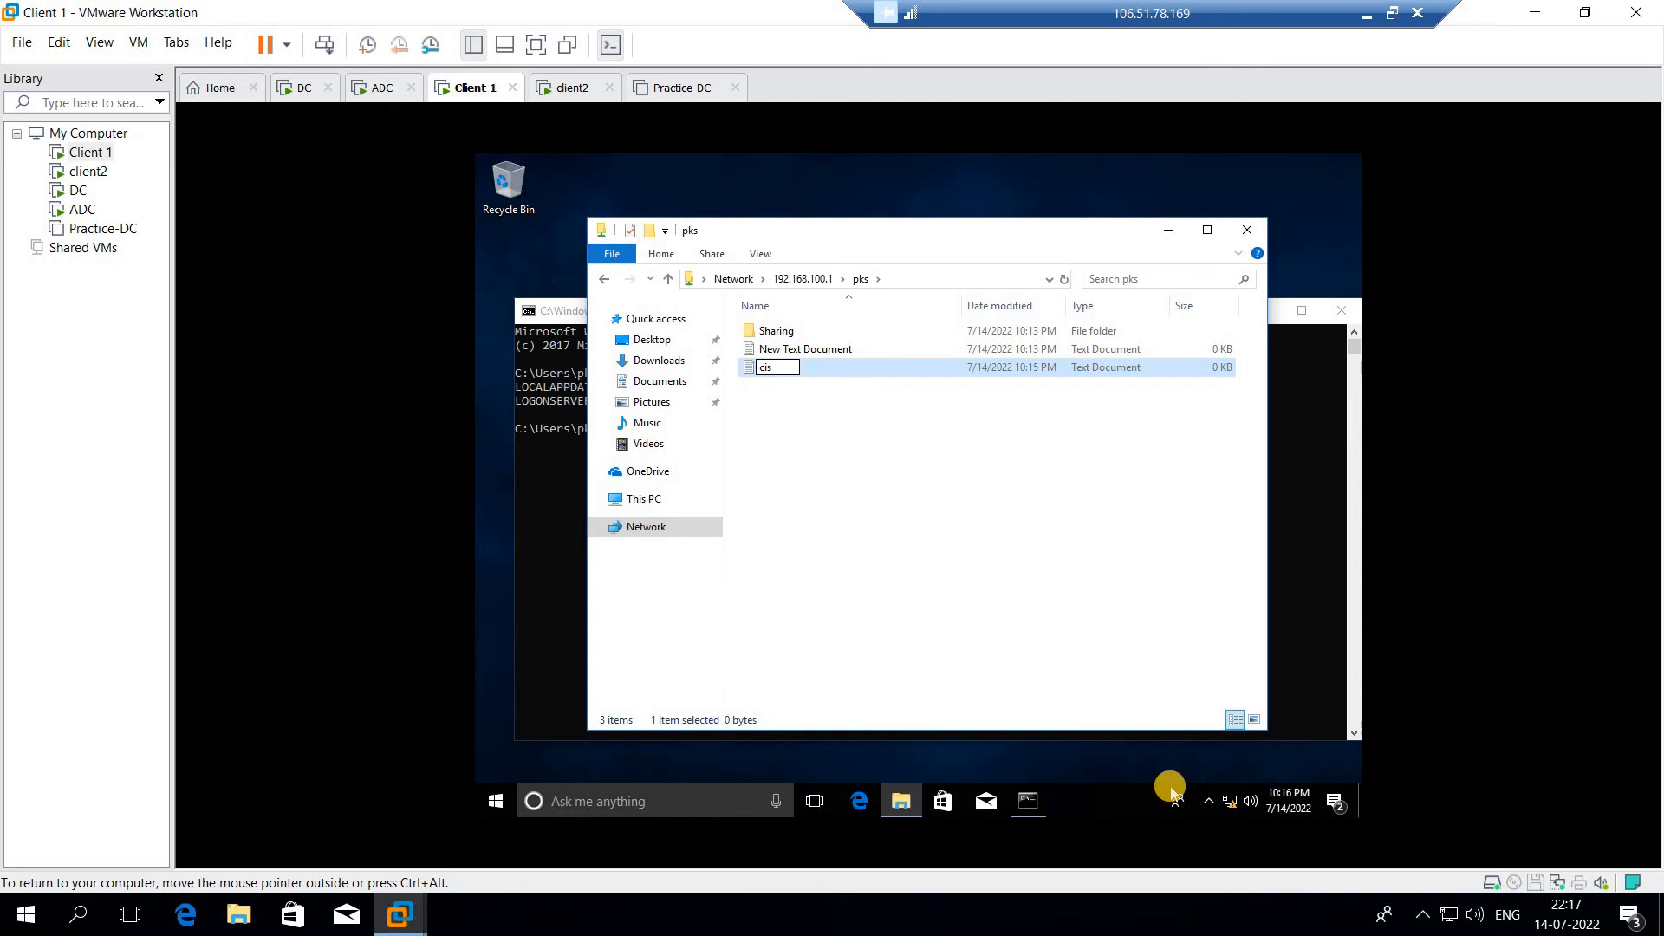
pyautogui.press('Return')
# Create a folder named batch1 in the pks share
pyautogui.rightClick(933, 471)
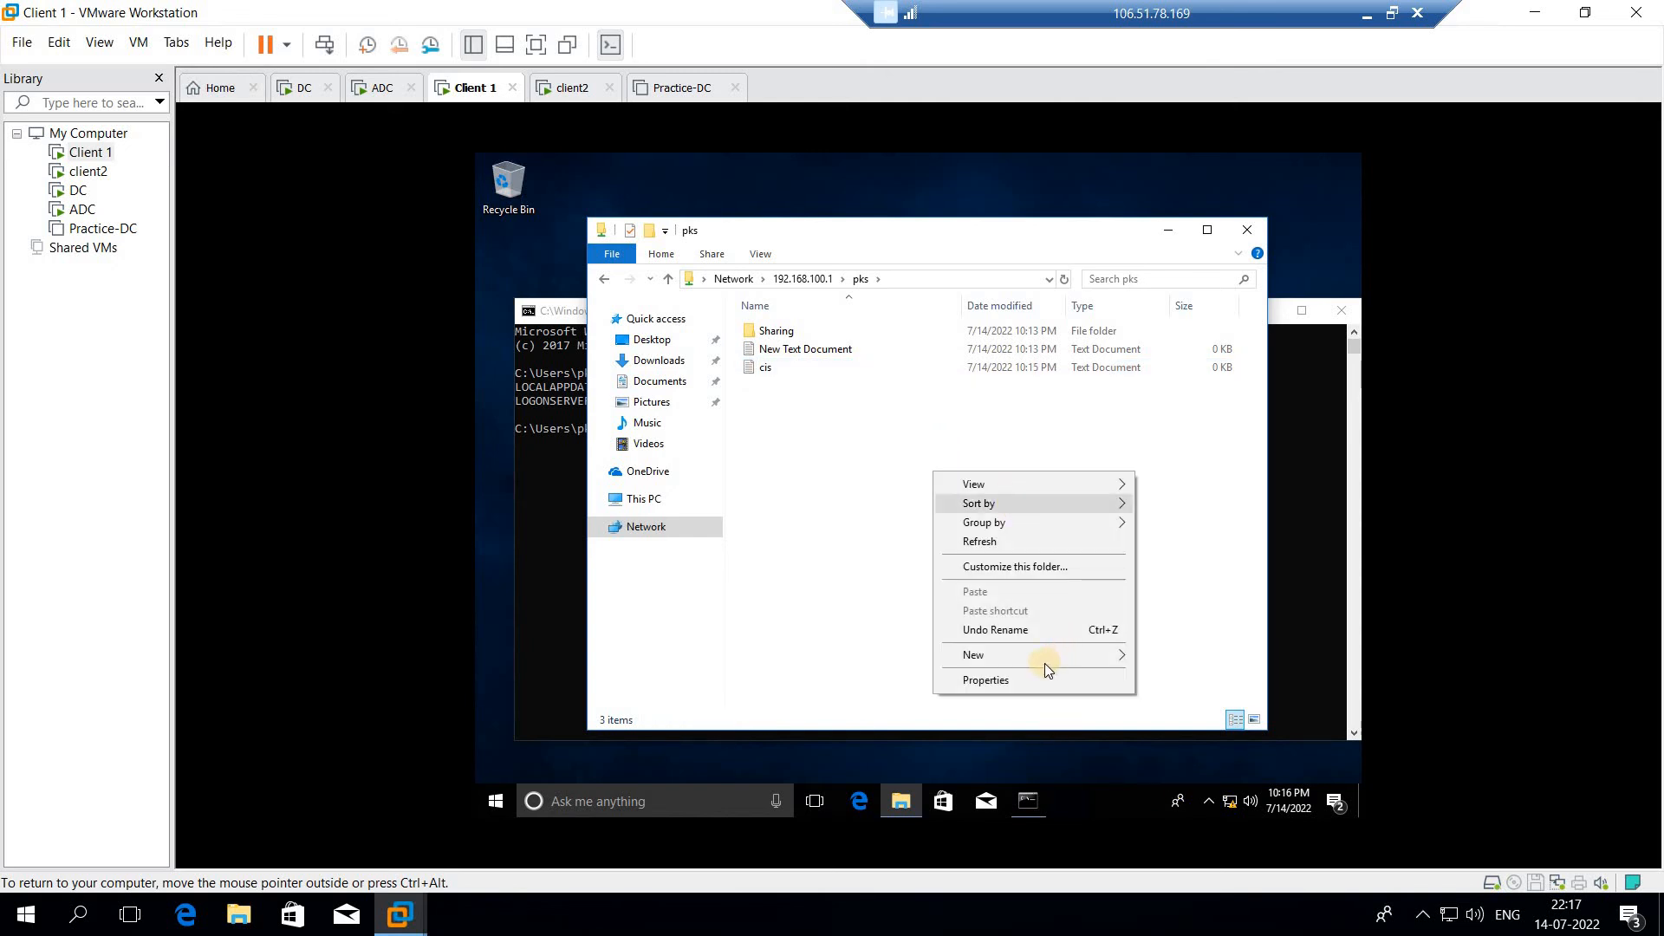
pyautogui.moveTo(1046, 654)
pyautogui.click(1191, 657)
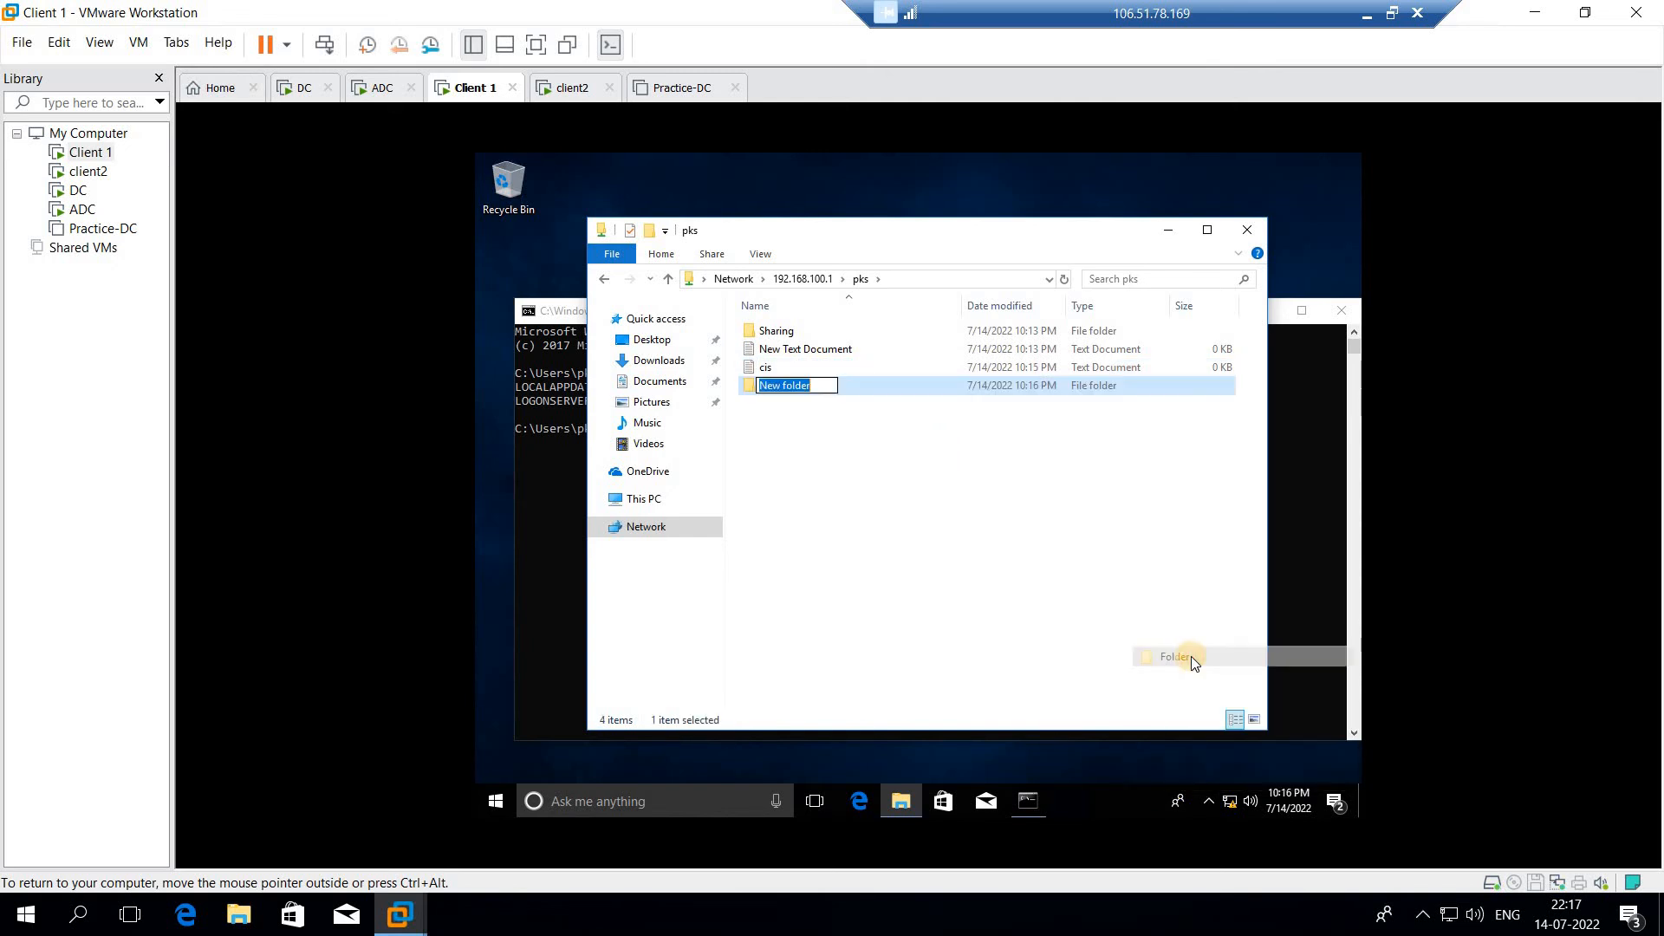
pyautogui.write('batch')
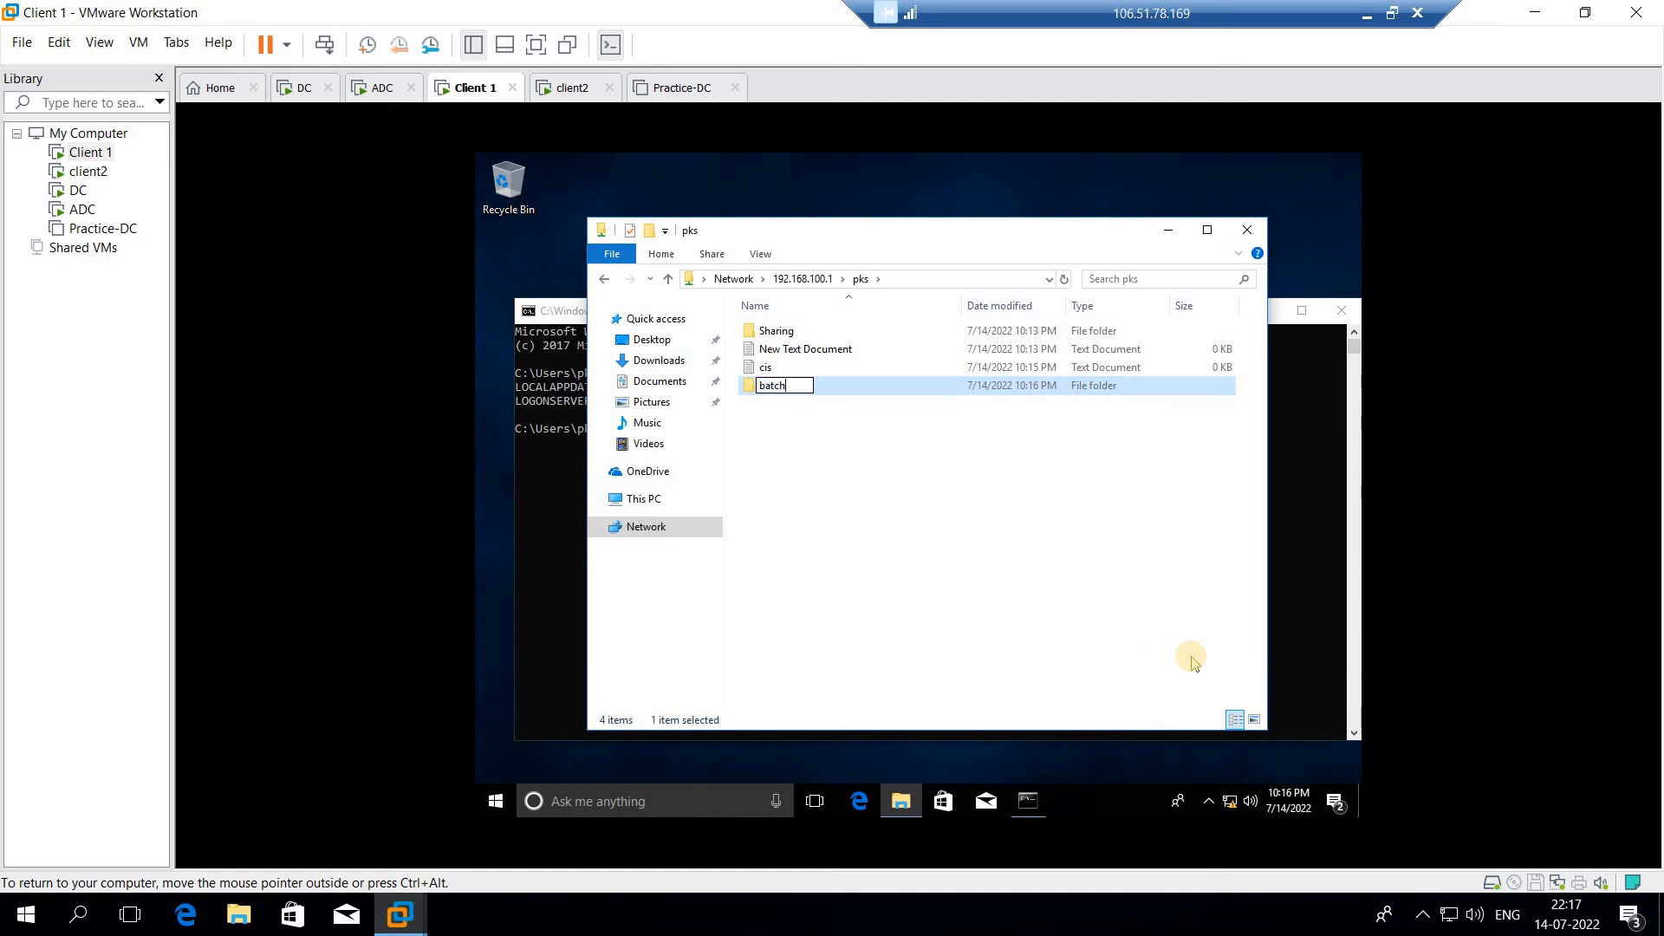
pyautogui.write('1')
# Open the batch1 folder and create a subfolder named getting in it
pyautogui.doubleClick(1090, 387)
pyautogui.rightClick(907, 428)
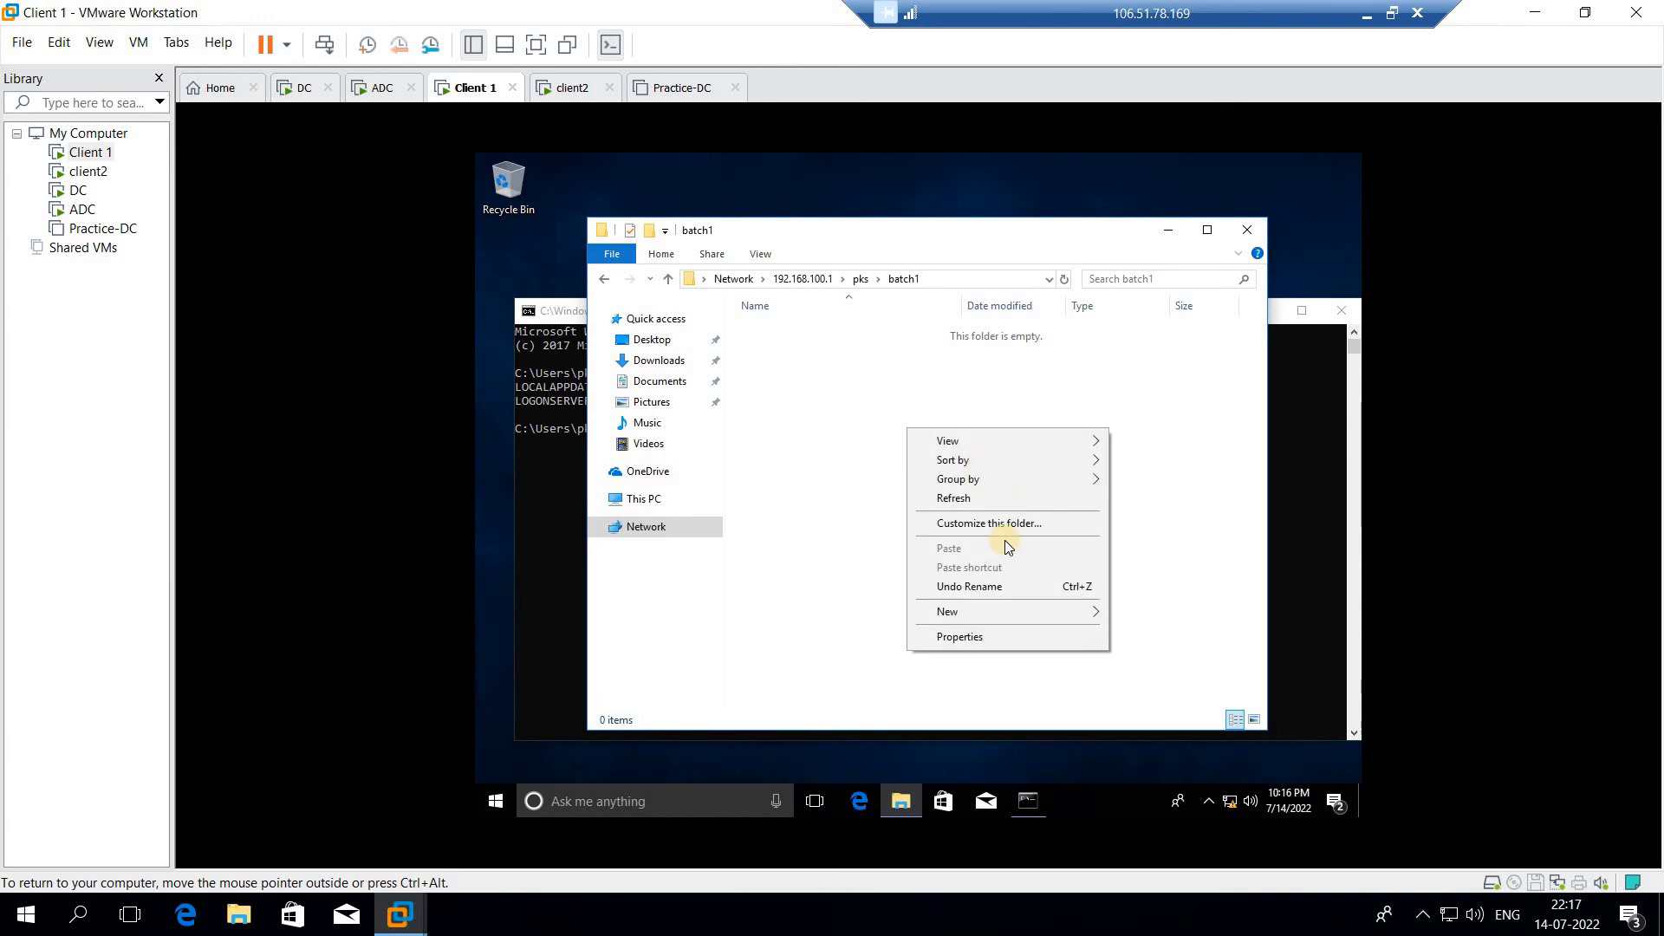
pyautogui.moveTo(987, 612)
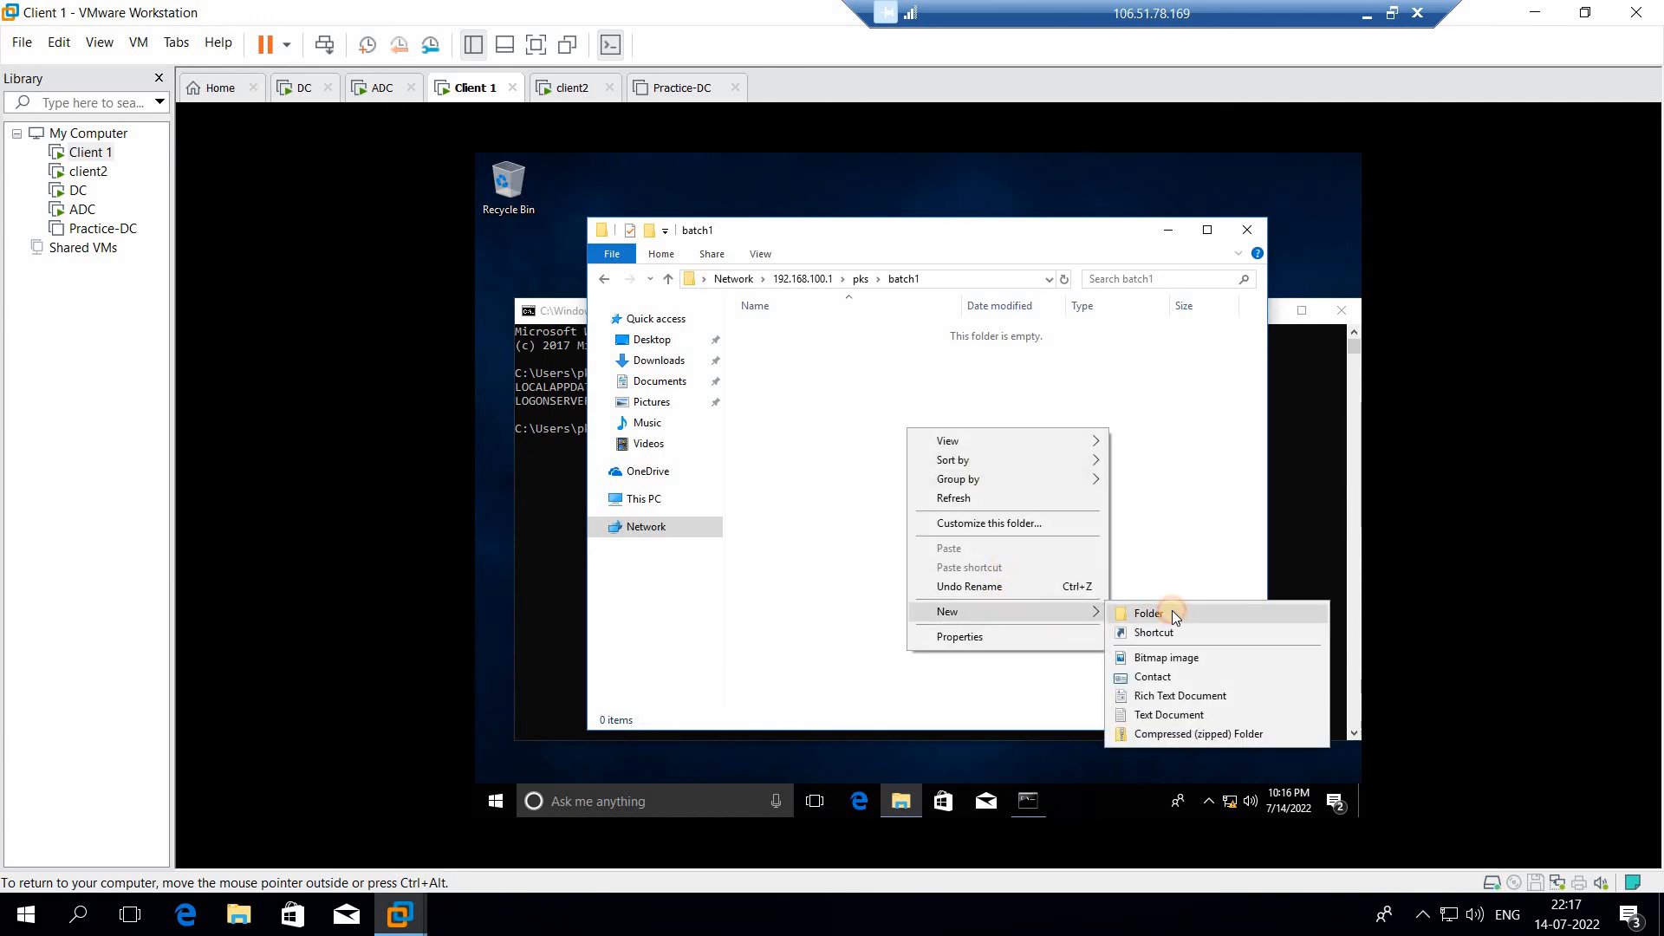
pyautogui.click(1172, 611)
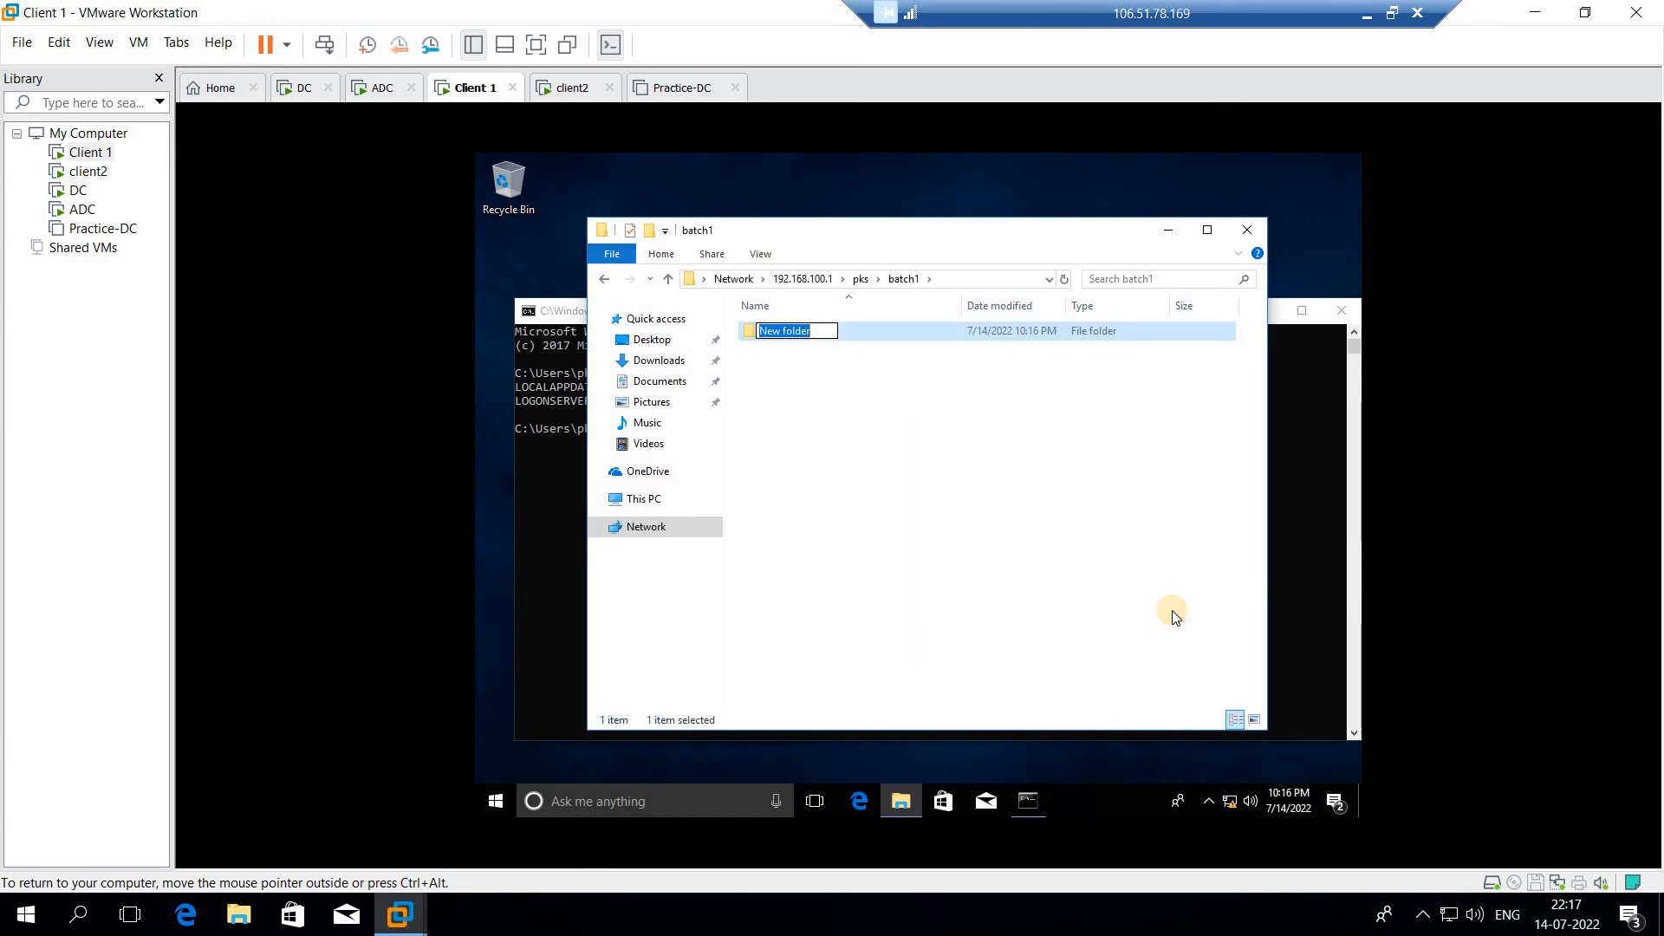
pyautogui.write('gestt')
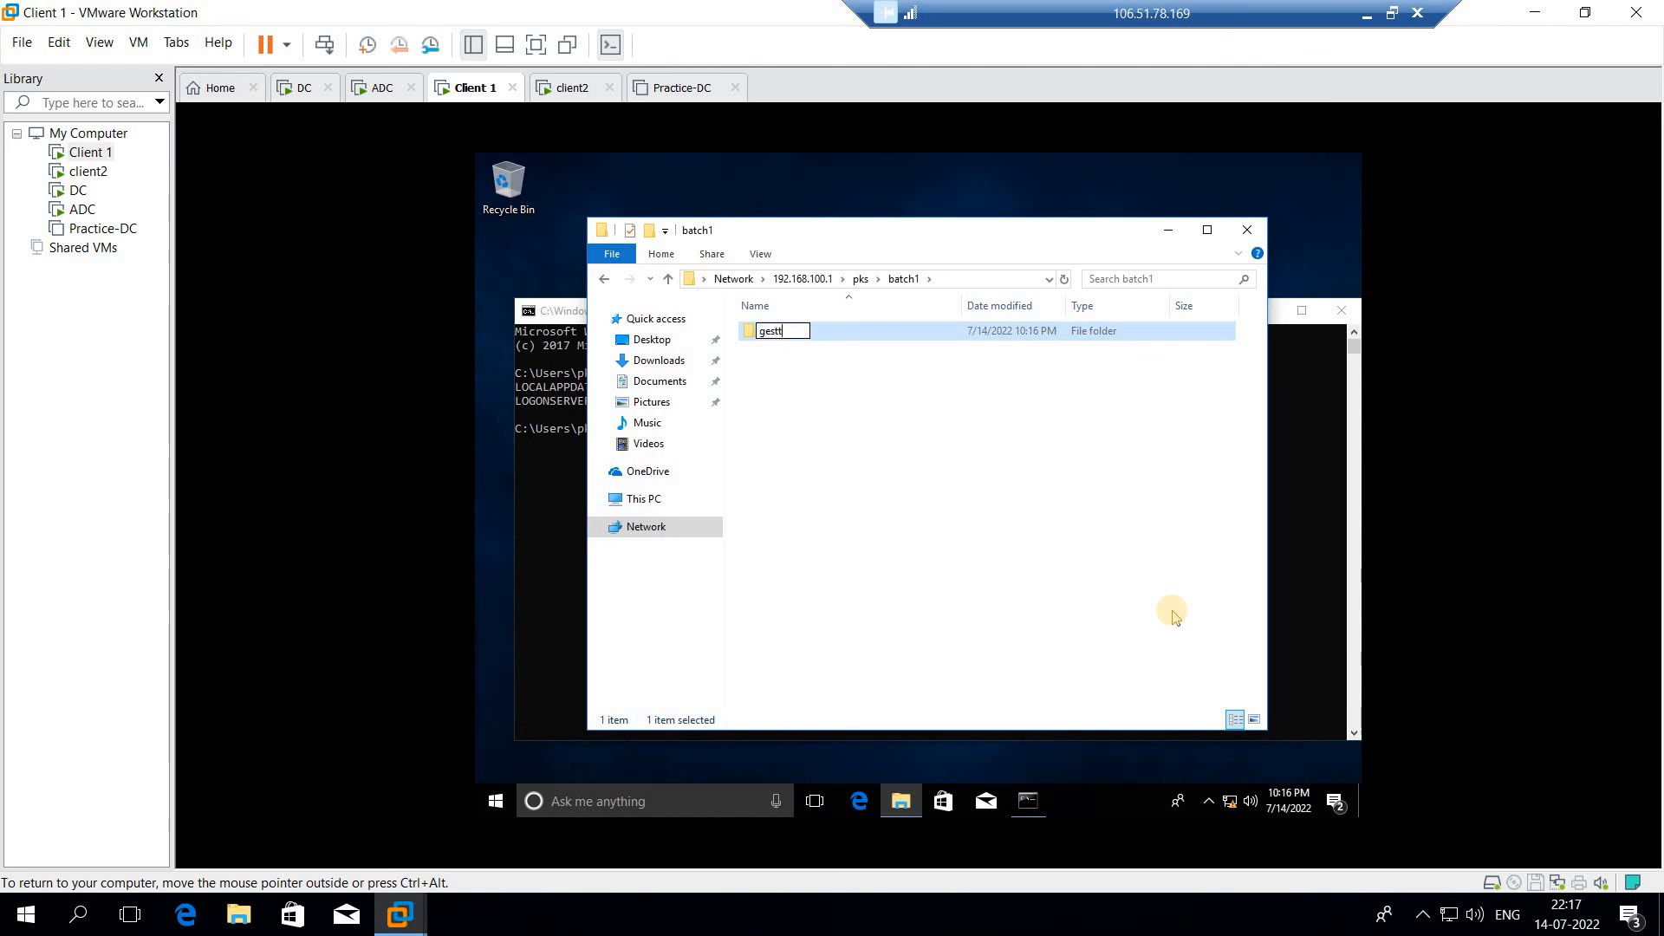
pyautogui.press('BackSpace')
pyautogui.press('BackSpace')
pyautogui.press('BackSpace')
pyautogui.write('tting')
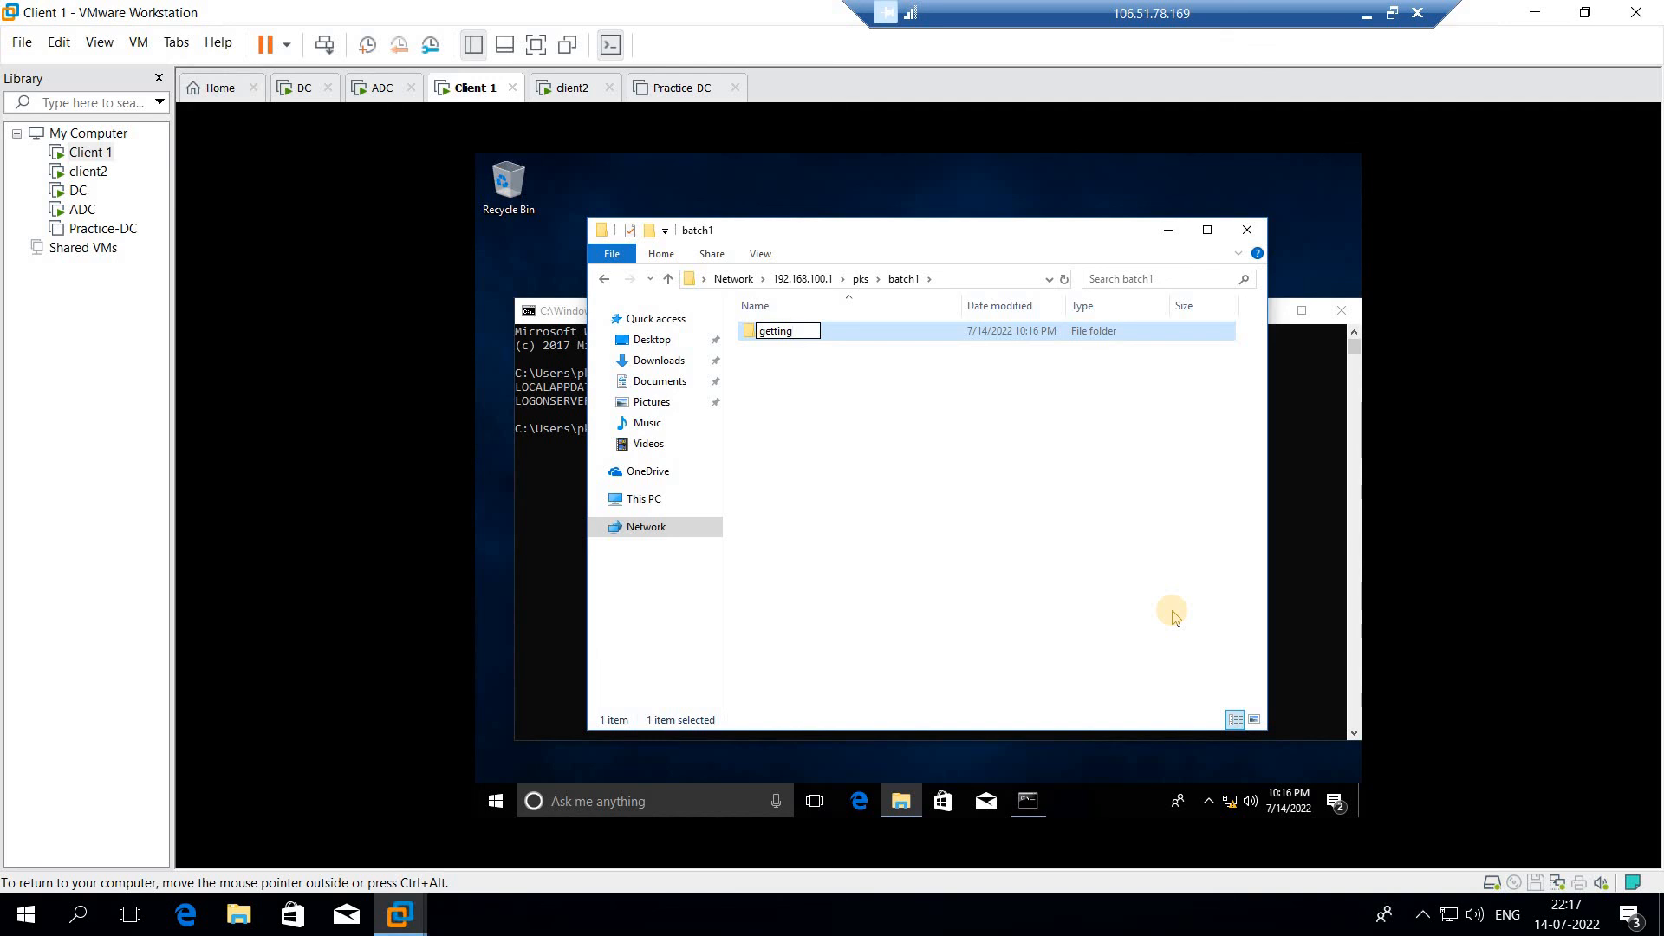
pyautogui.press('Return')
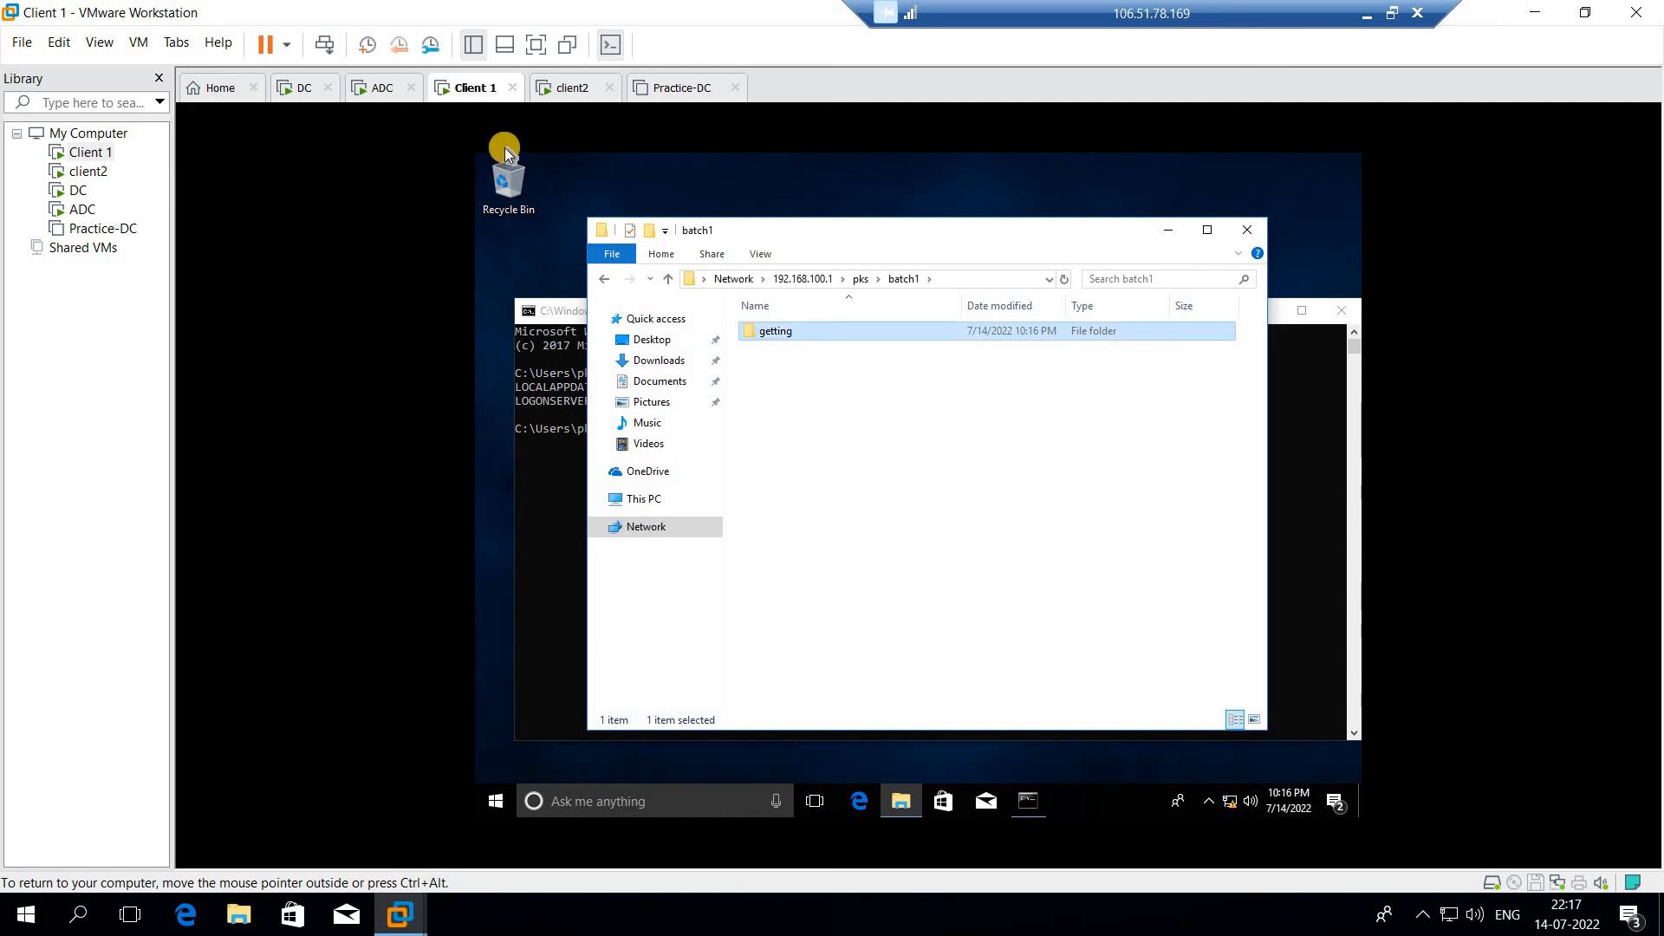
# Check the PKS folder and its batch1 subfolder on the DC virtual machine for the new items, and return to Client 1
pyautogui.click(308, 88)
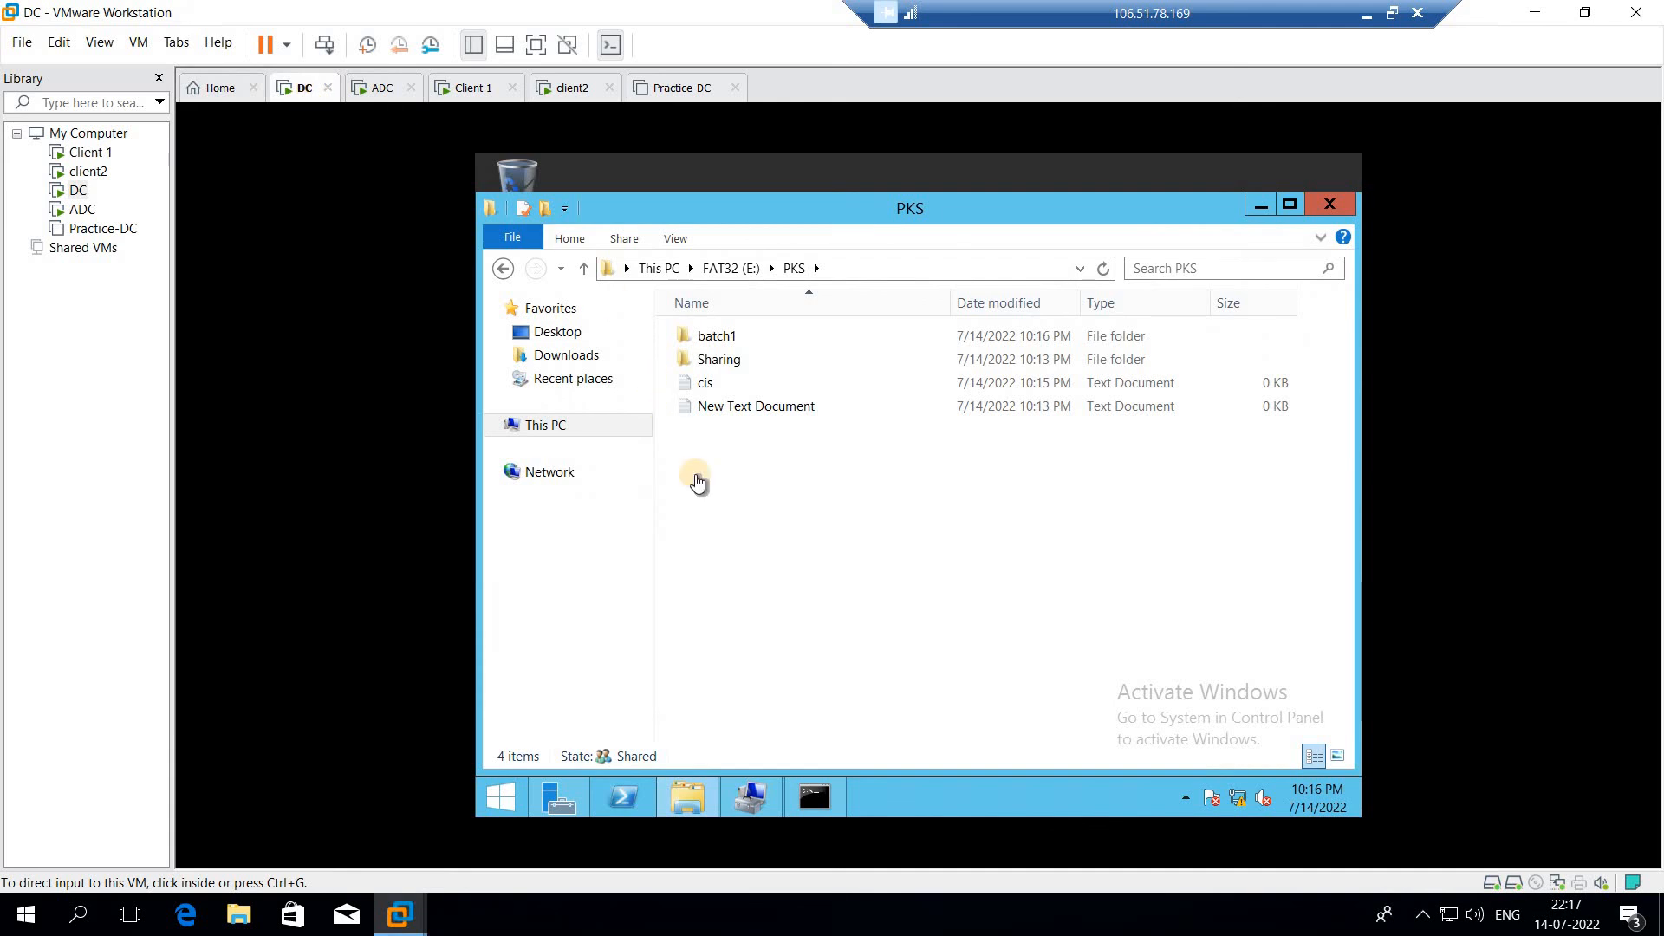
pyautogui.click(808, 334)
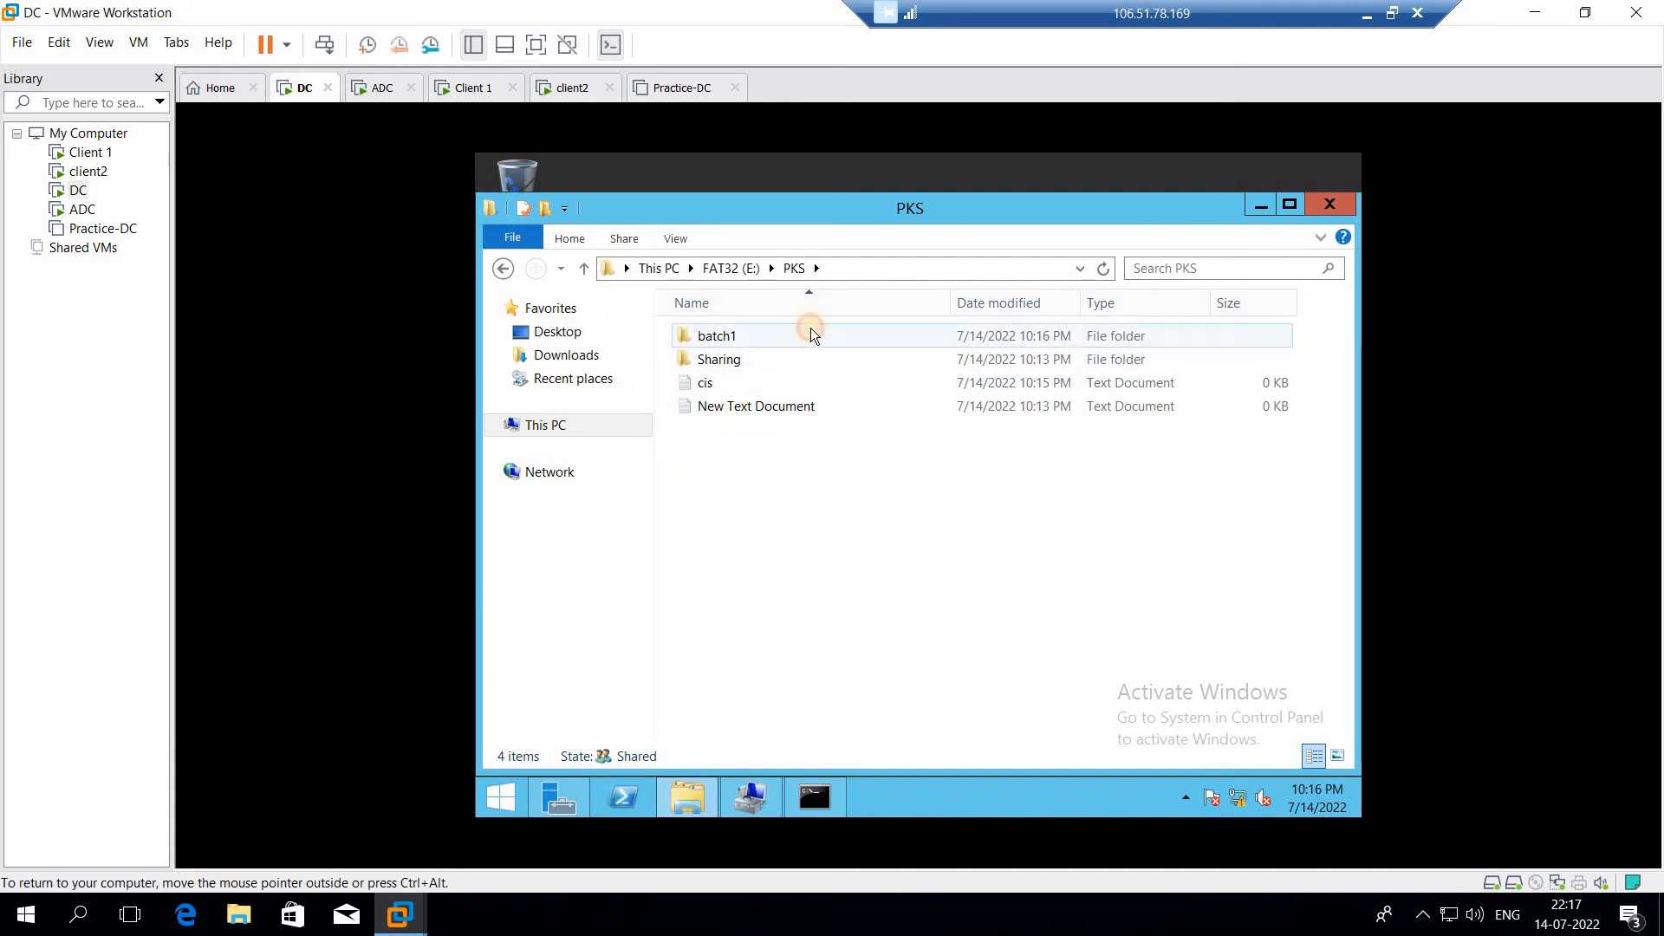
pyautogui.doubleClick(733, 336)
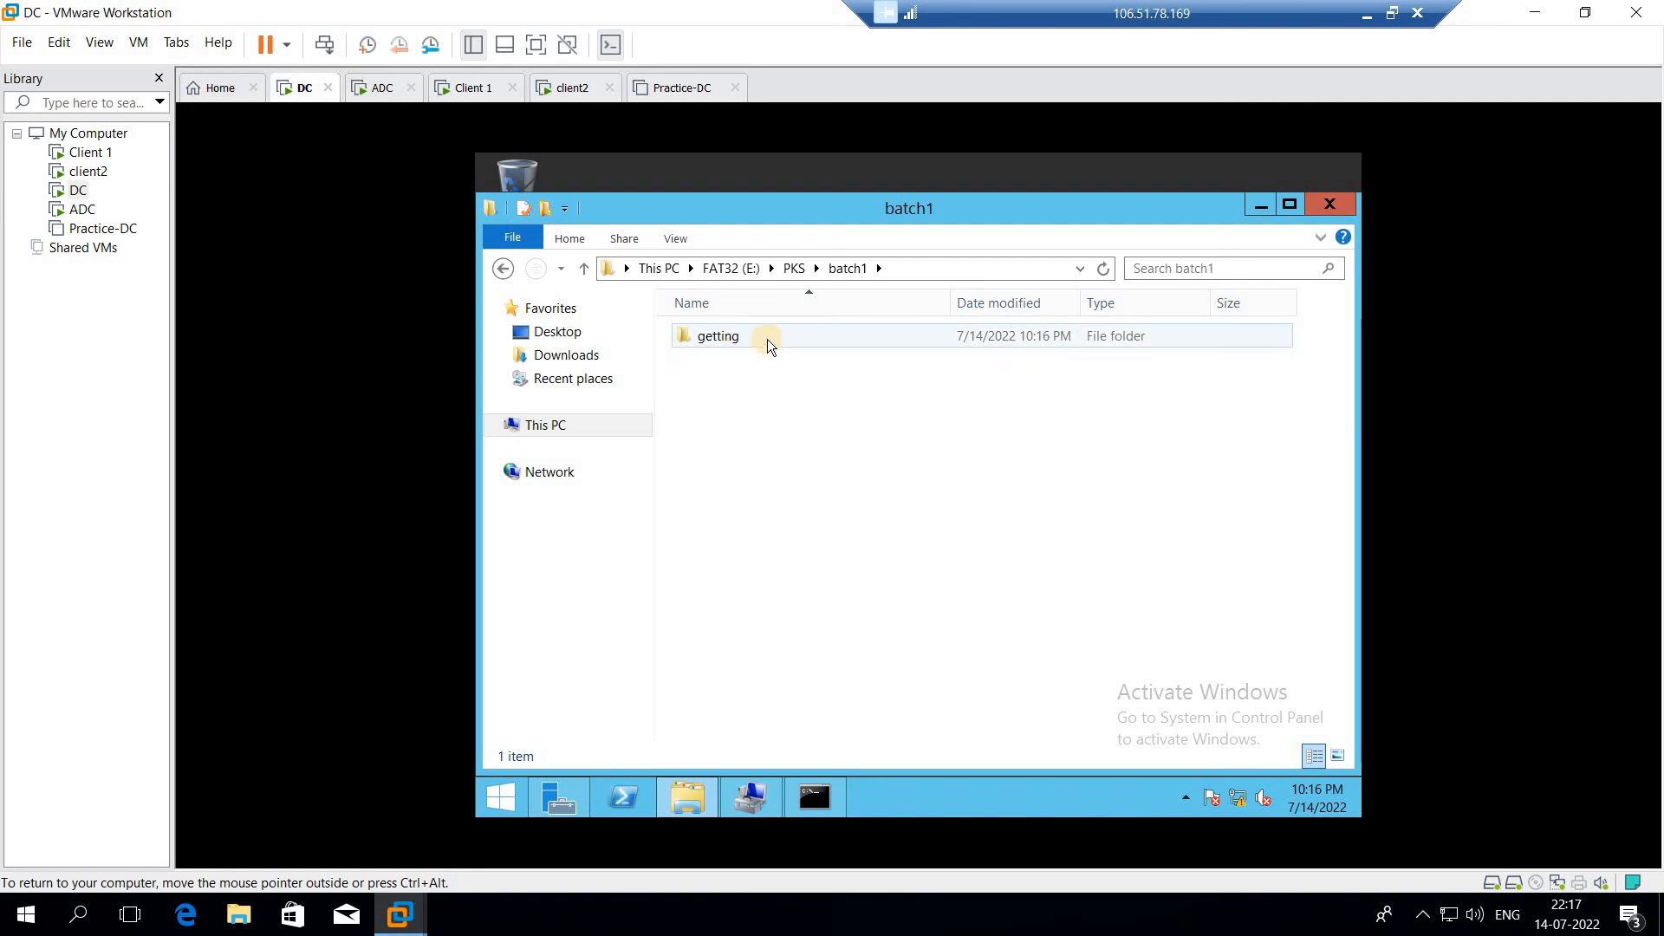
pyautogui.click(469, 90)
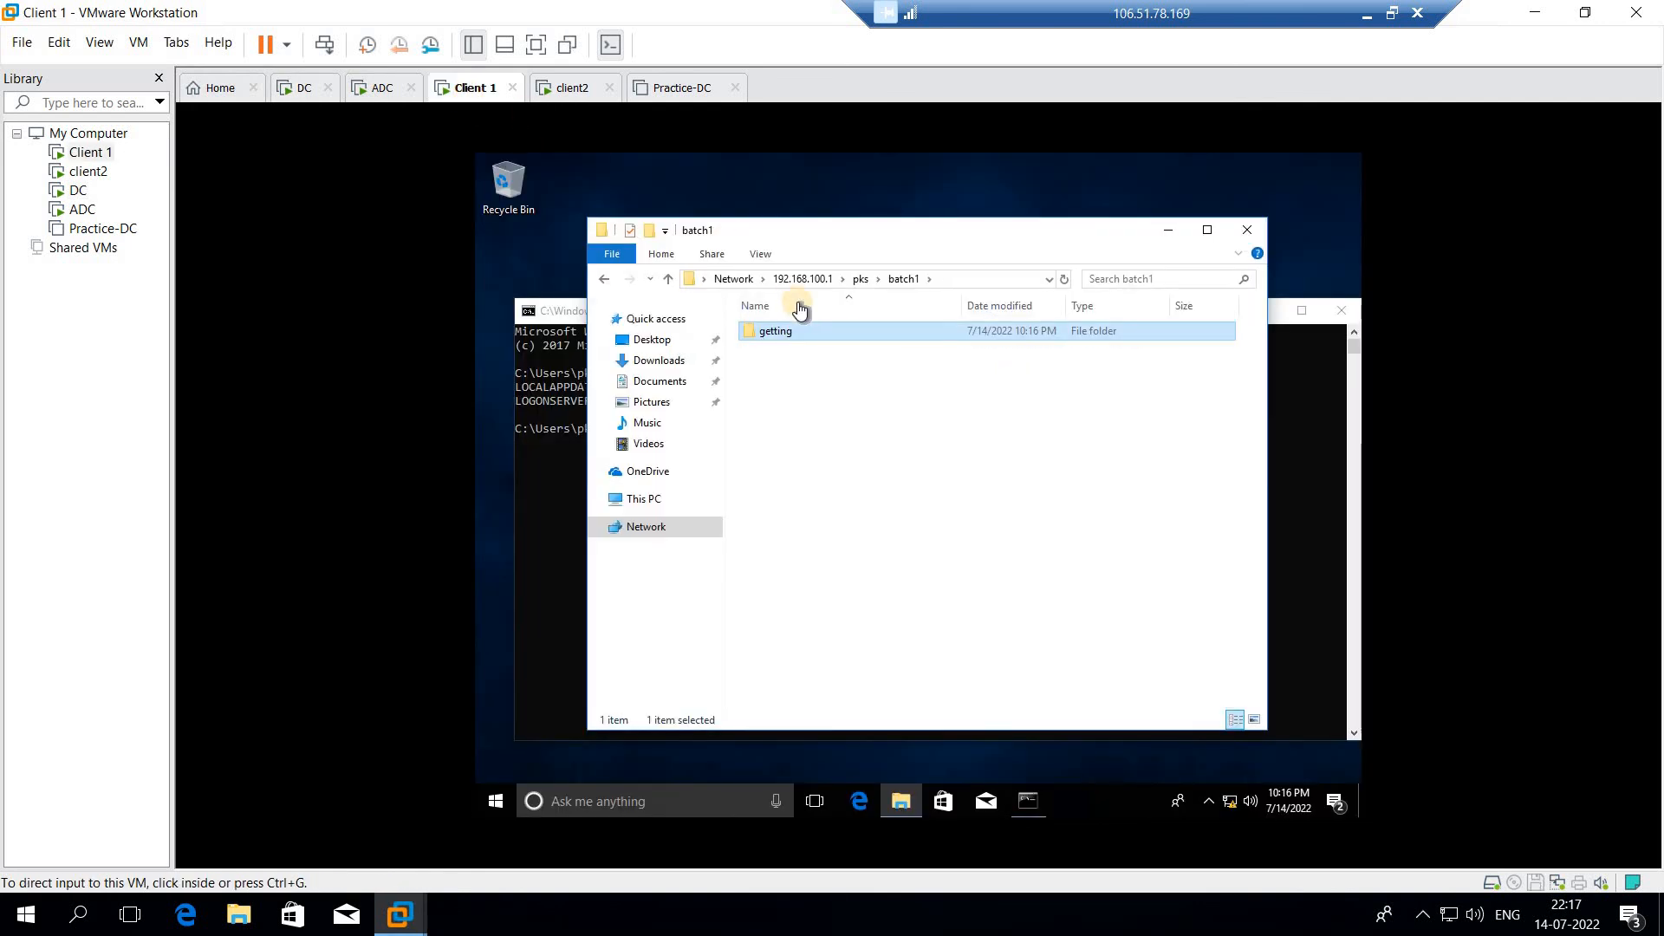